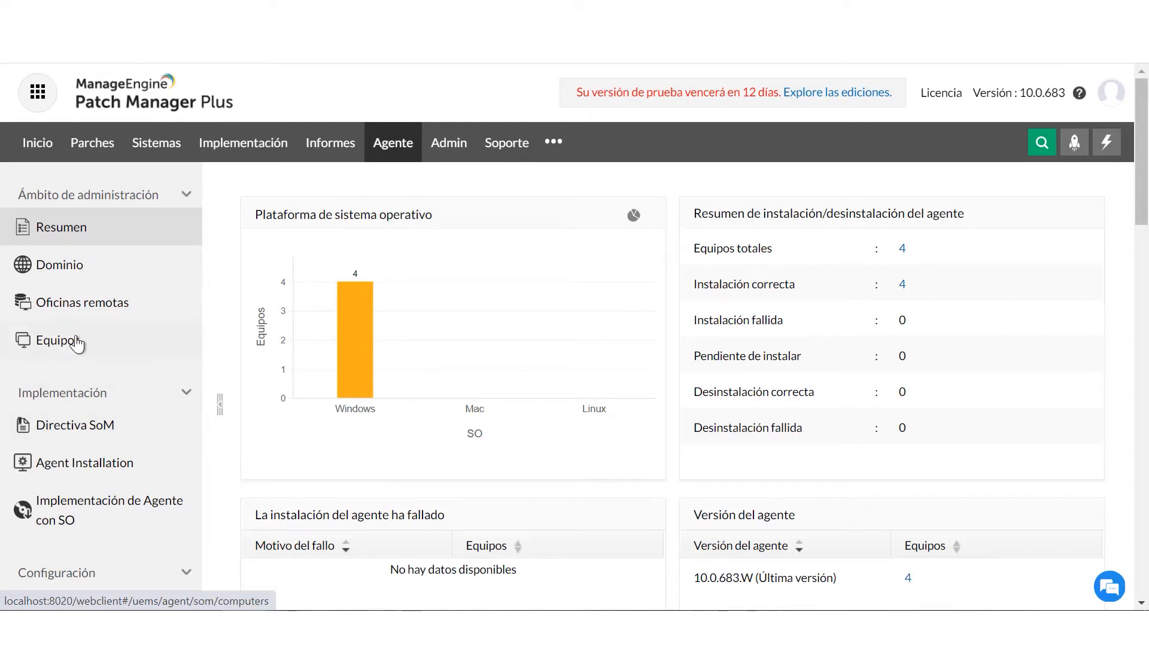
Step: Add the computer meprodu3 from the melab domain to the managed computers and start installing the agent on it
left_click(77, 352)
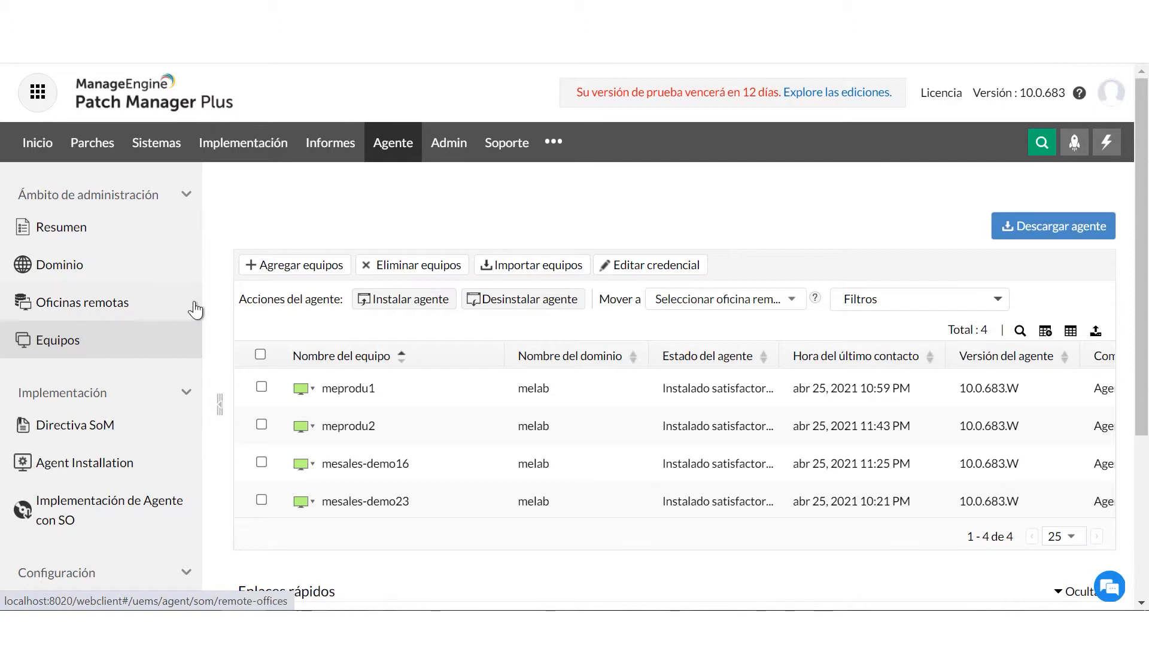
left_click(270, 274)
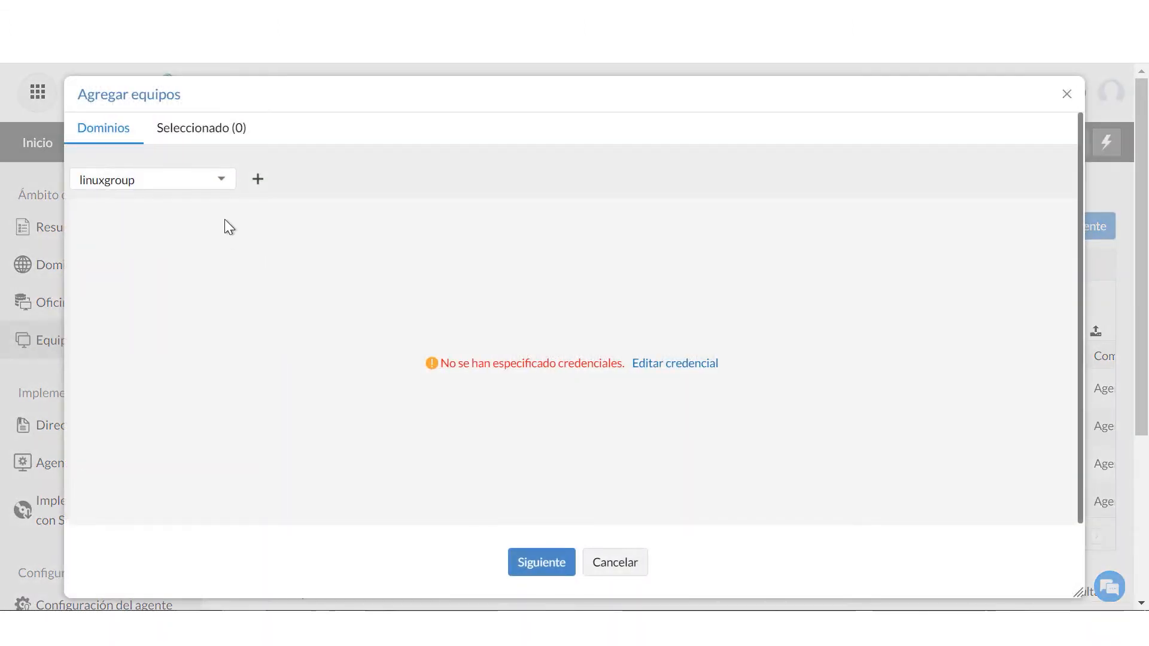
left_click(221, 179)
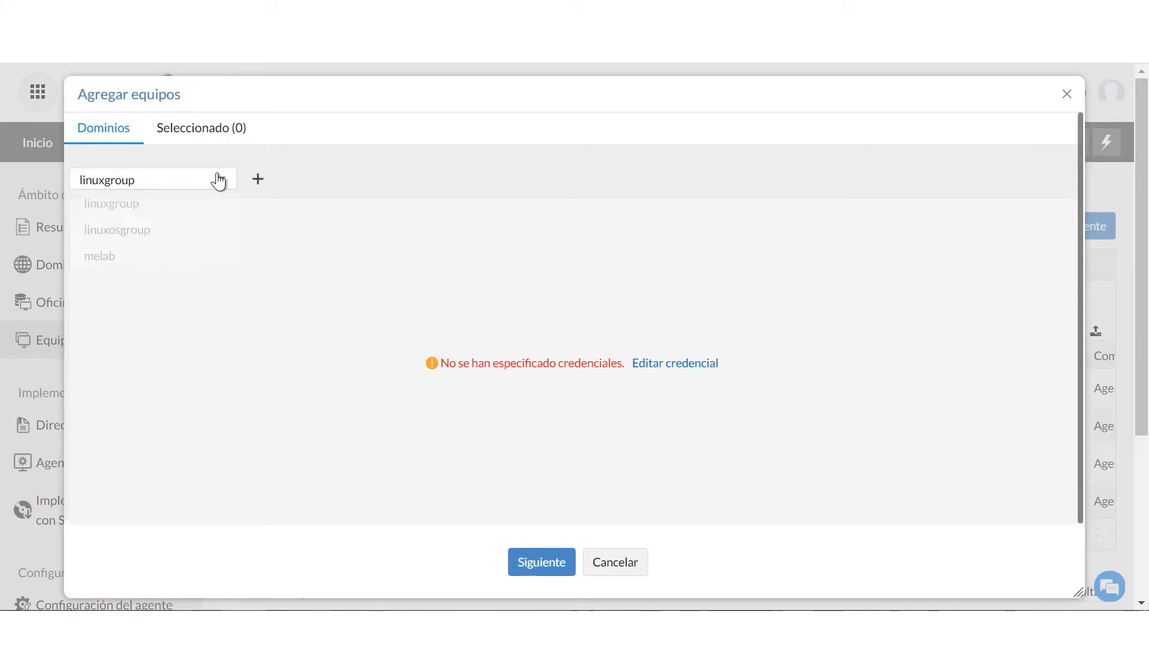
left_click(99, 257)
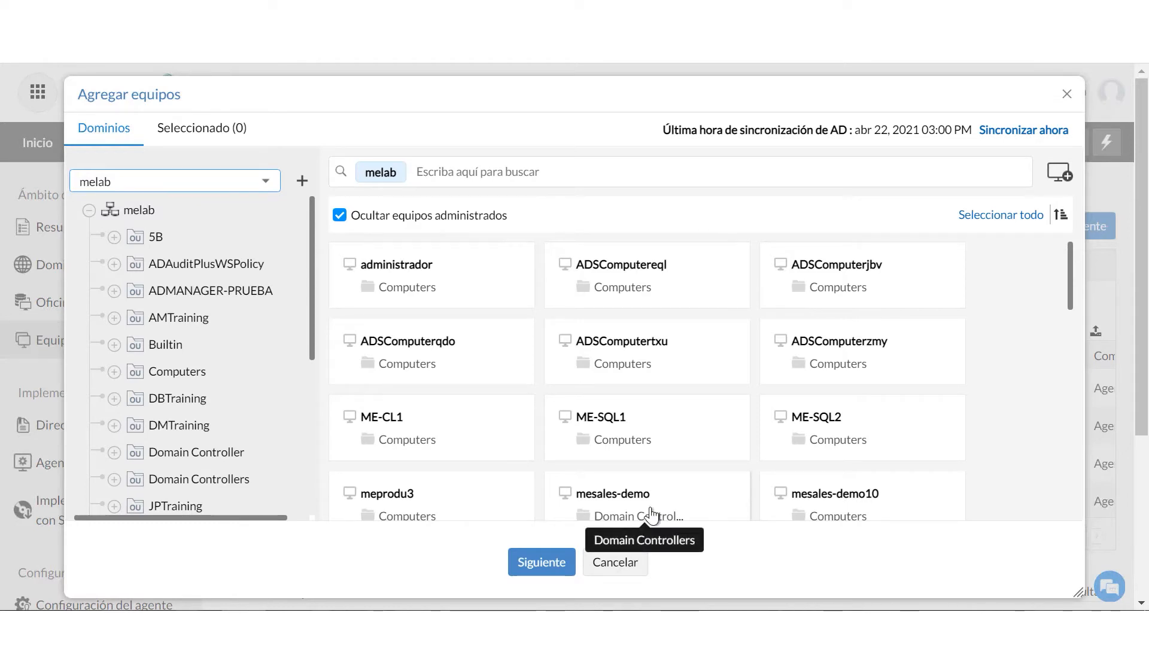
left_click(407, 507)
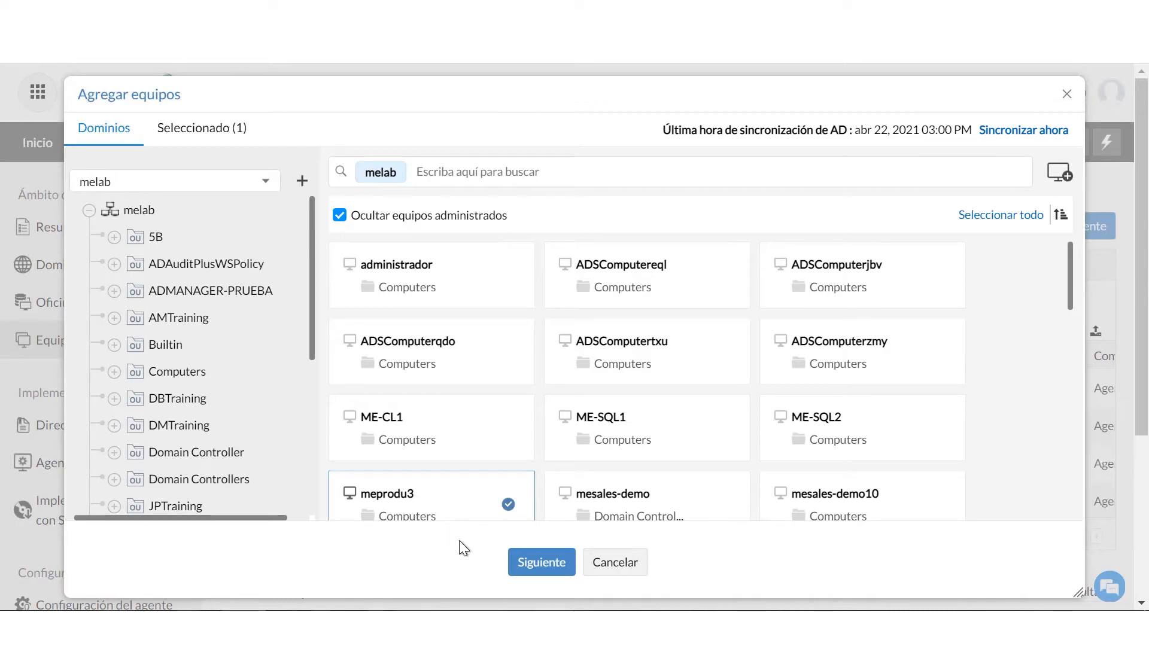
scroll(465, 537, "down", 2)
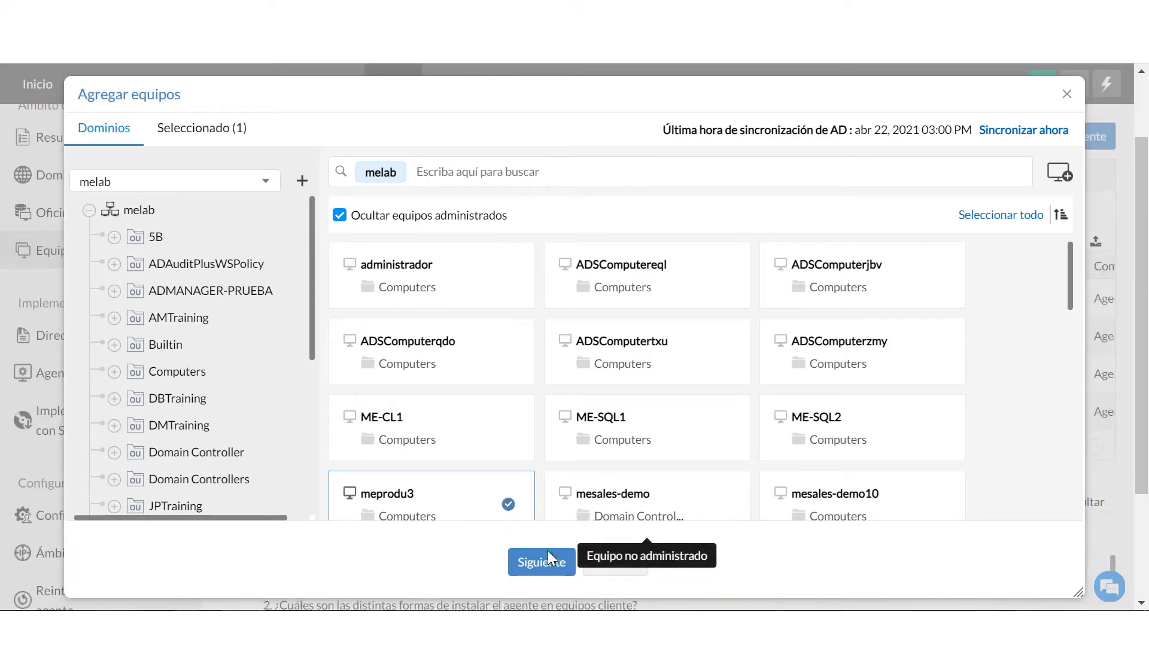
left_click(542, 578)
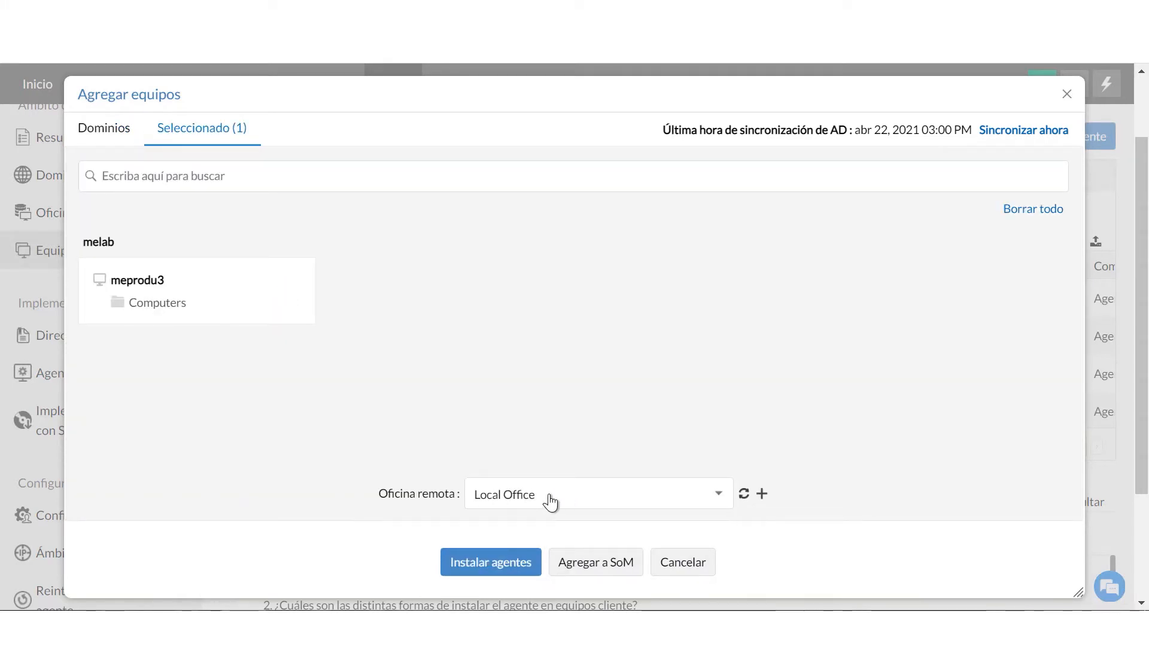
left_click(492, 565)
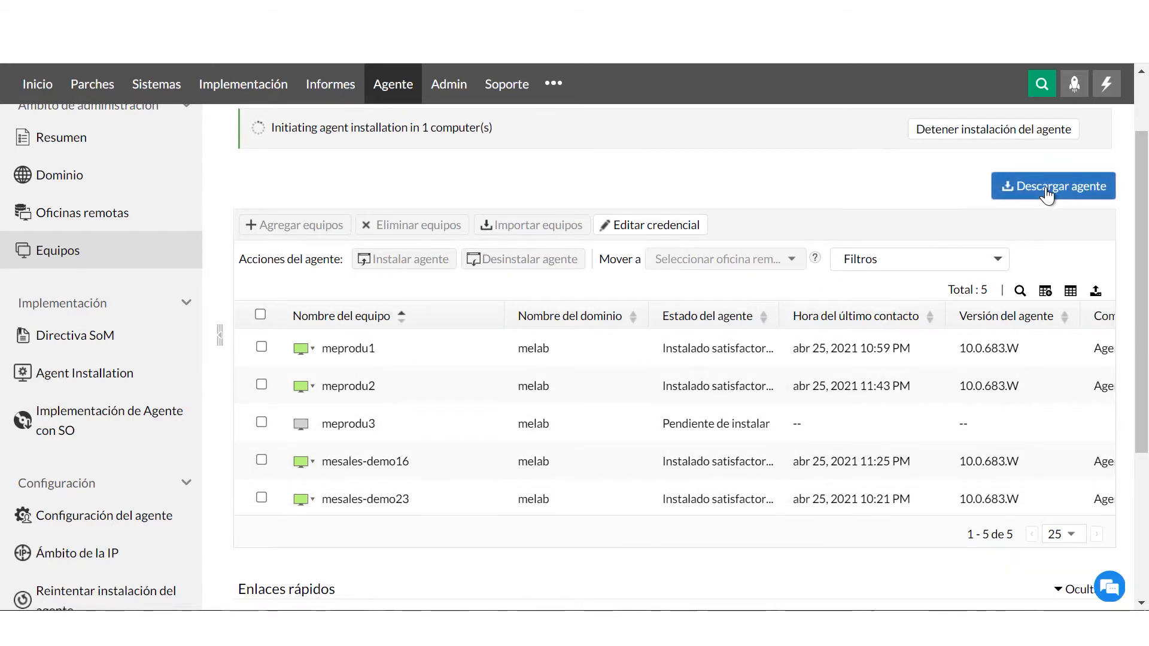
Step: View the agent download options and the list of remote offices
left_click(1046, 193)
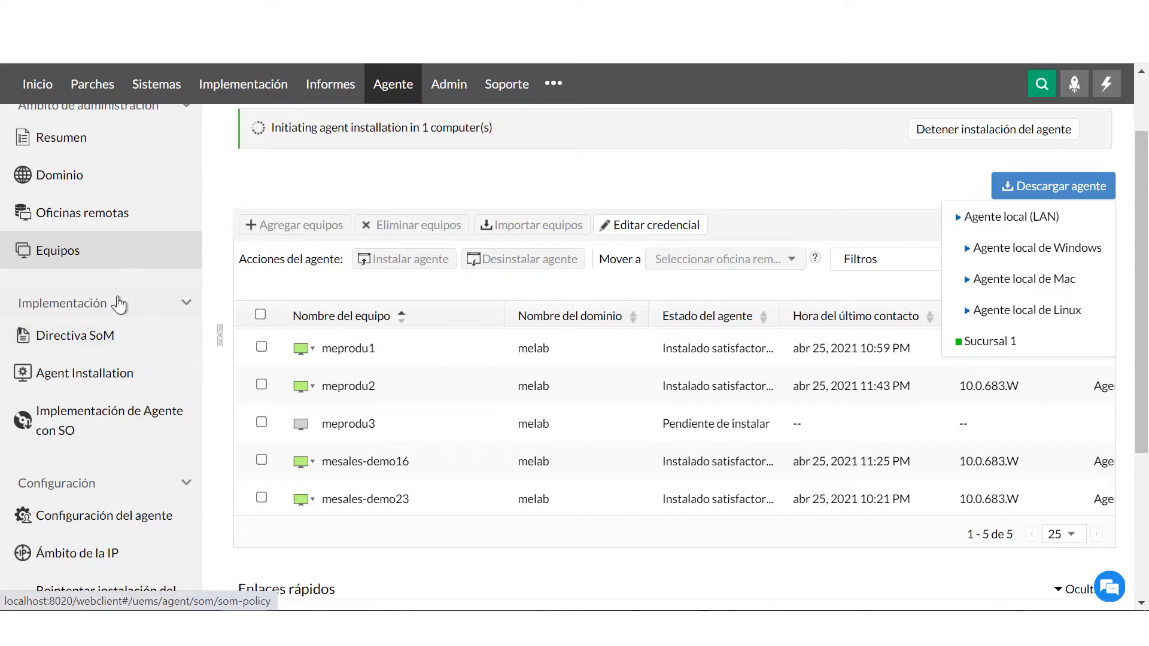
left_click(116, 226)
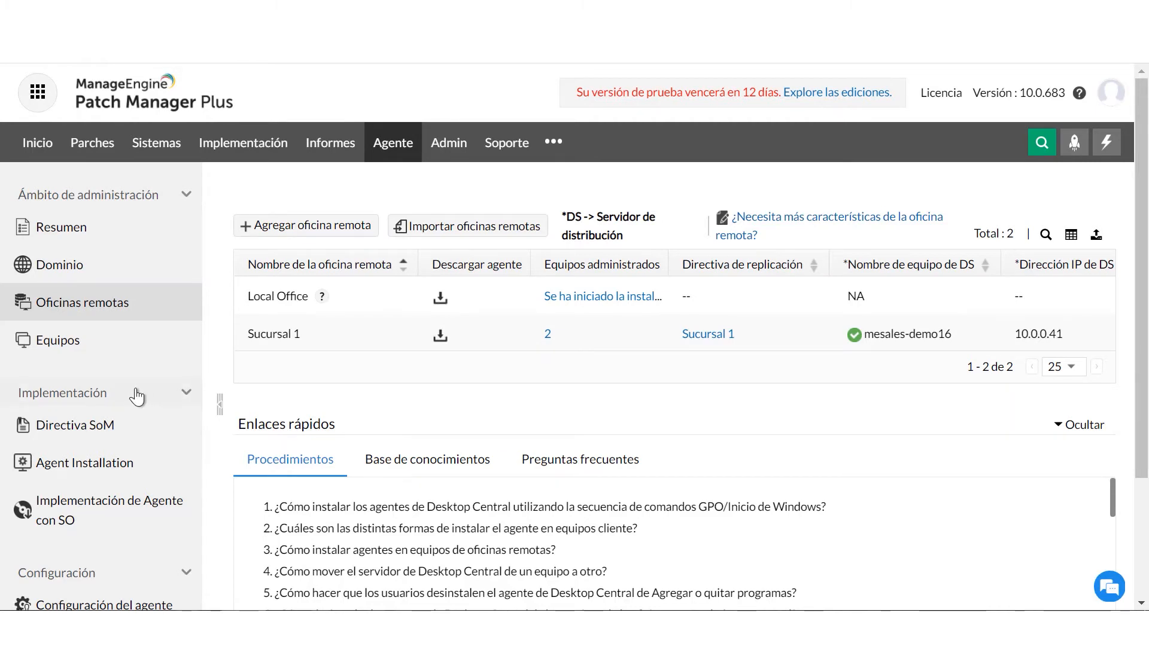
Step: Modify the Sucursal 1 replication policy with an Ilimitado data transfer speed and a 10-minute duplication interval, and save it
scroll(137, 397, "down", 3)
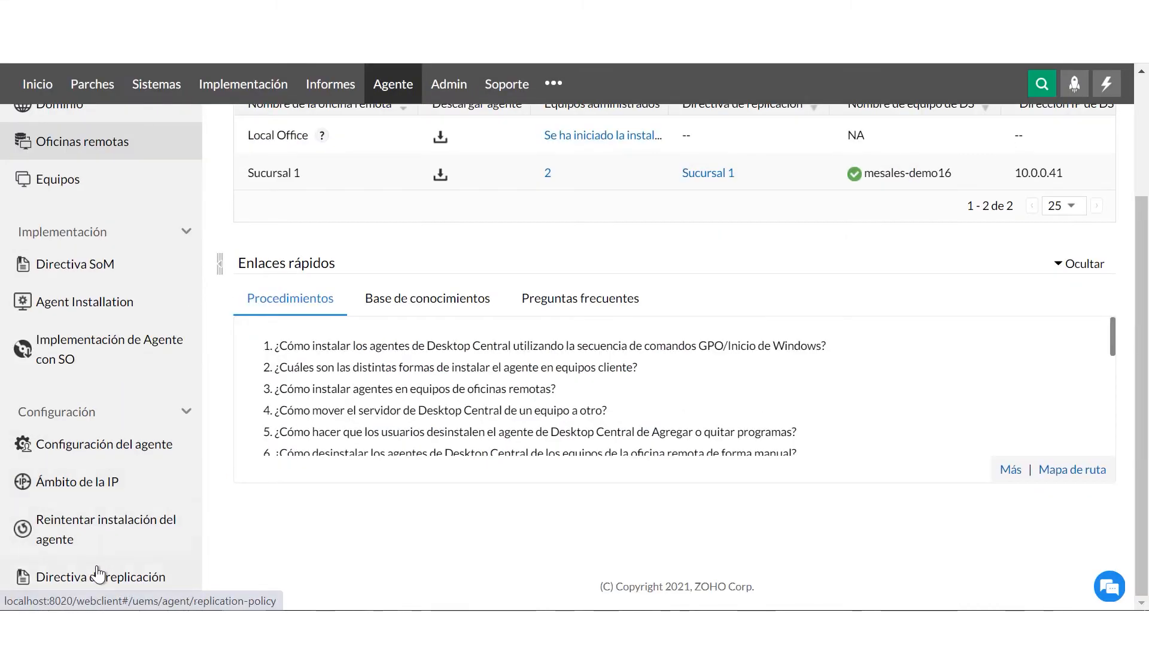
left_click(97, 585)
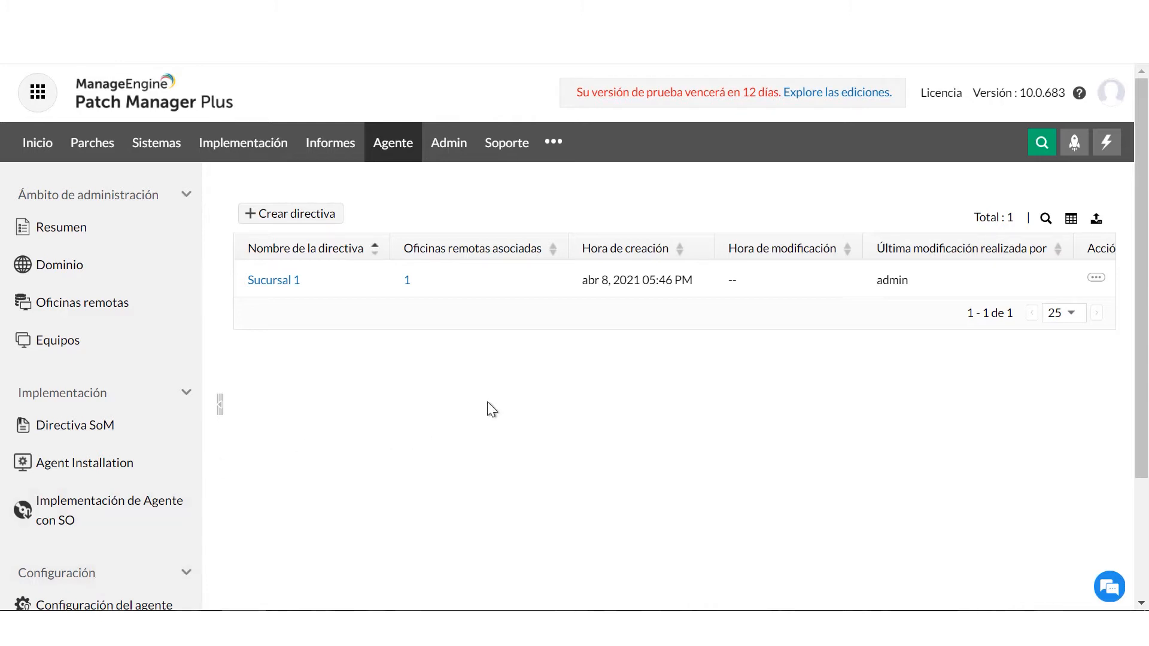
left_click(1098, 280)
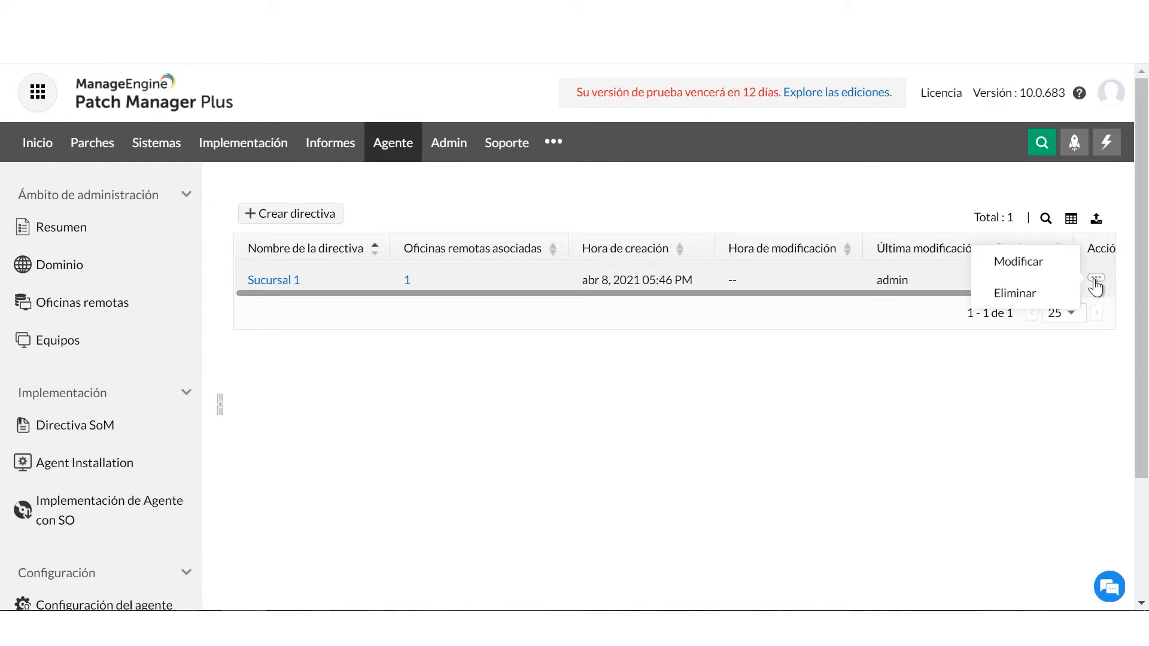
left_click(1034, 265)
left_click(554, 407)
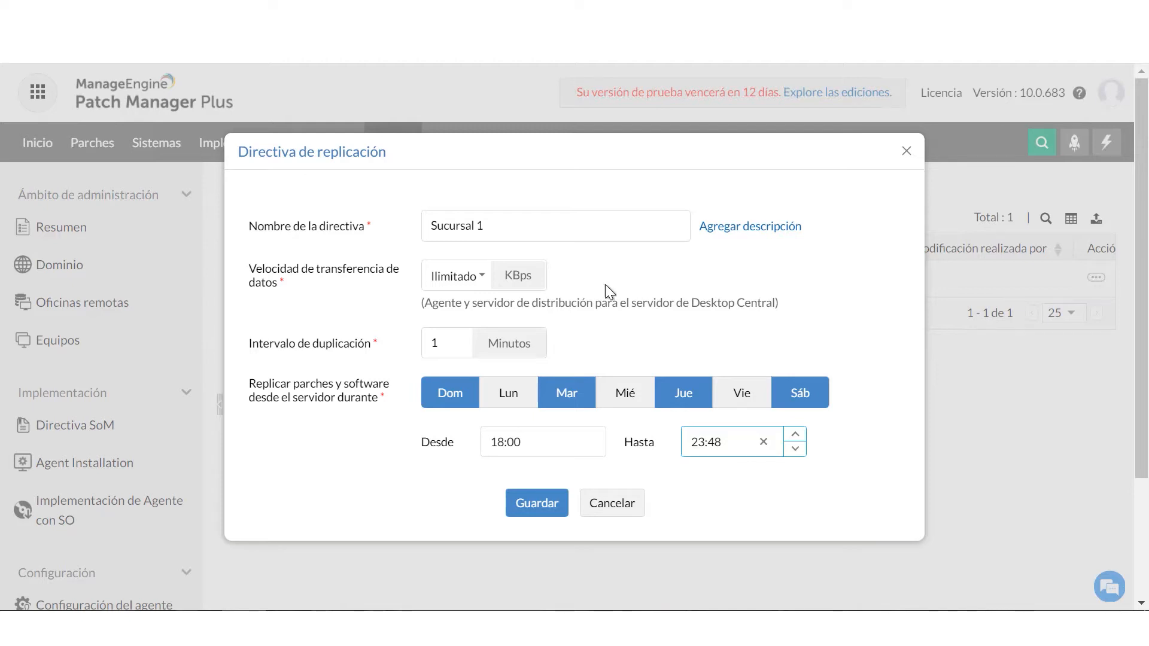
left_click(473, 277)
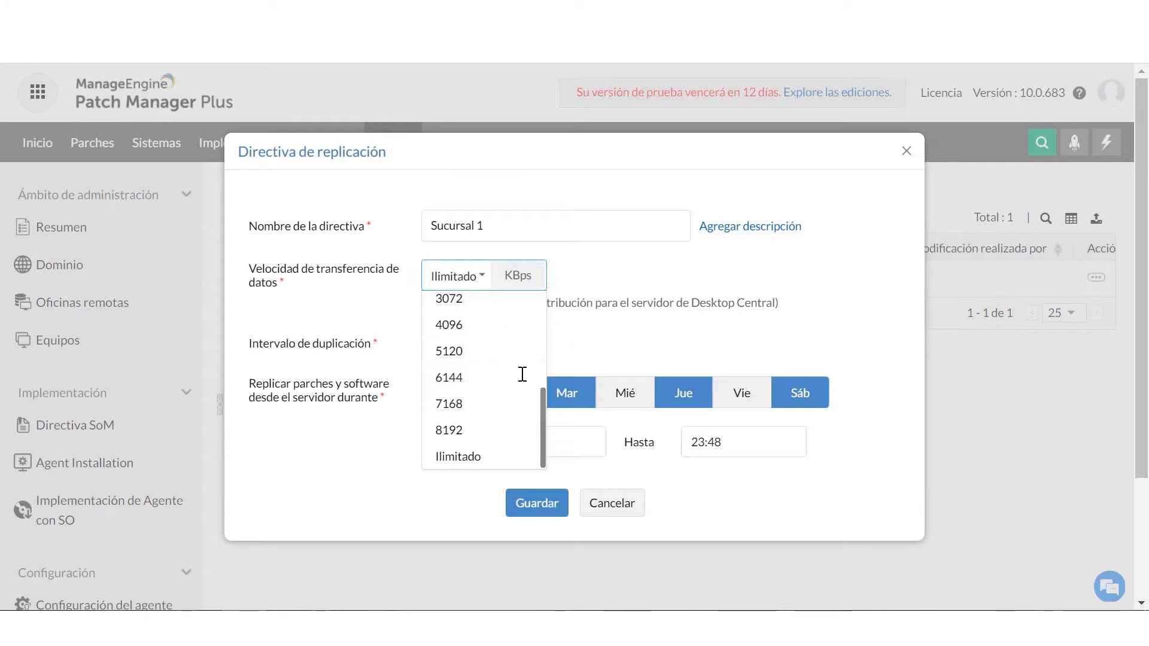
left_click(466, 457)
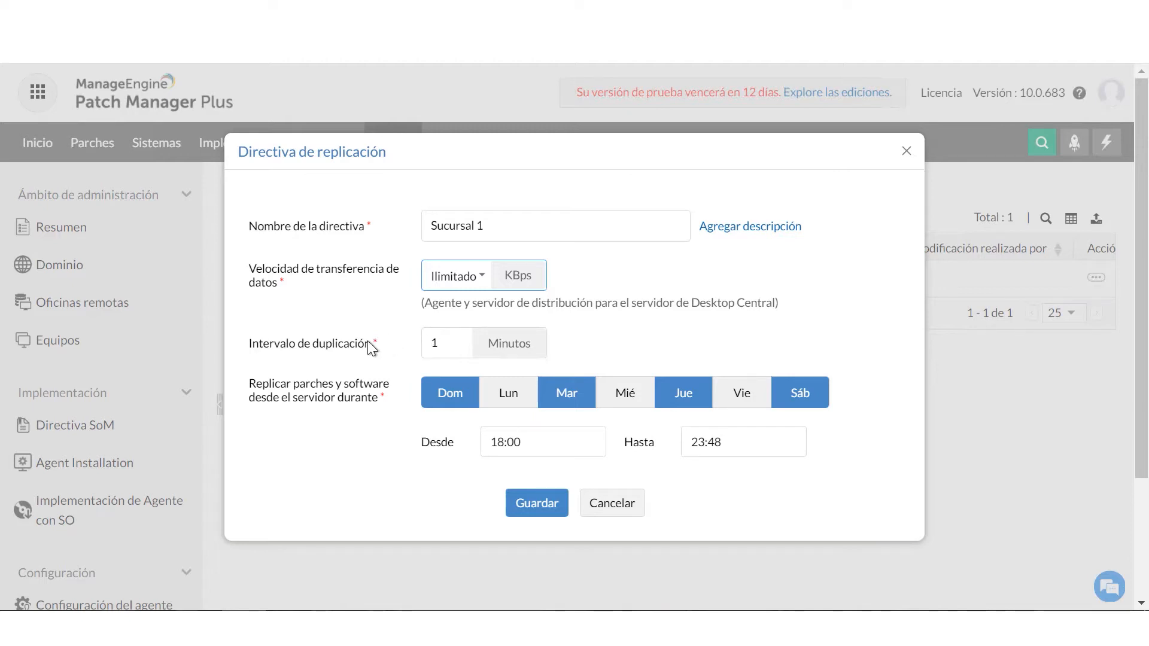
left_click(444, 344)
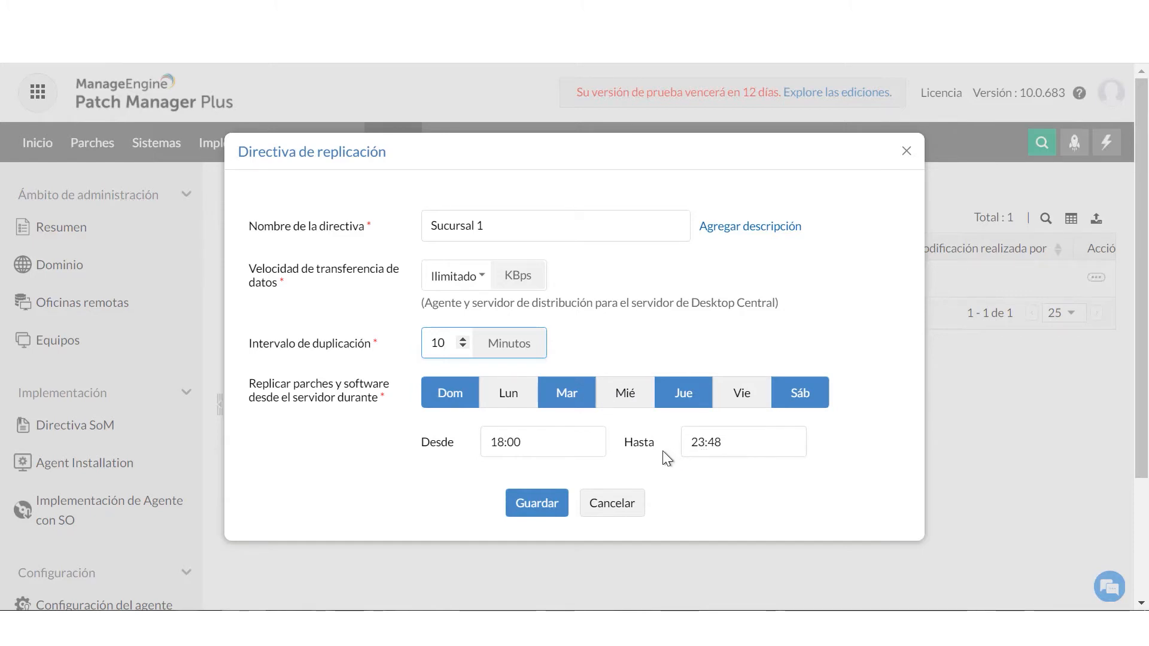
left_click(533, 506)
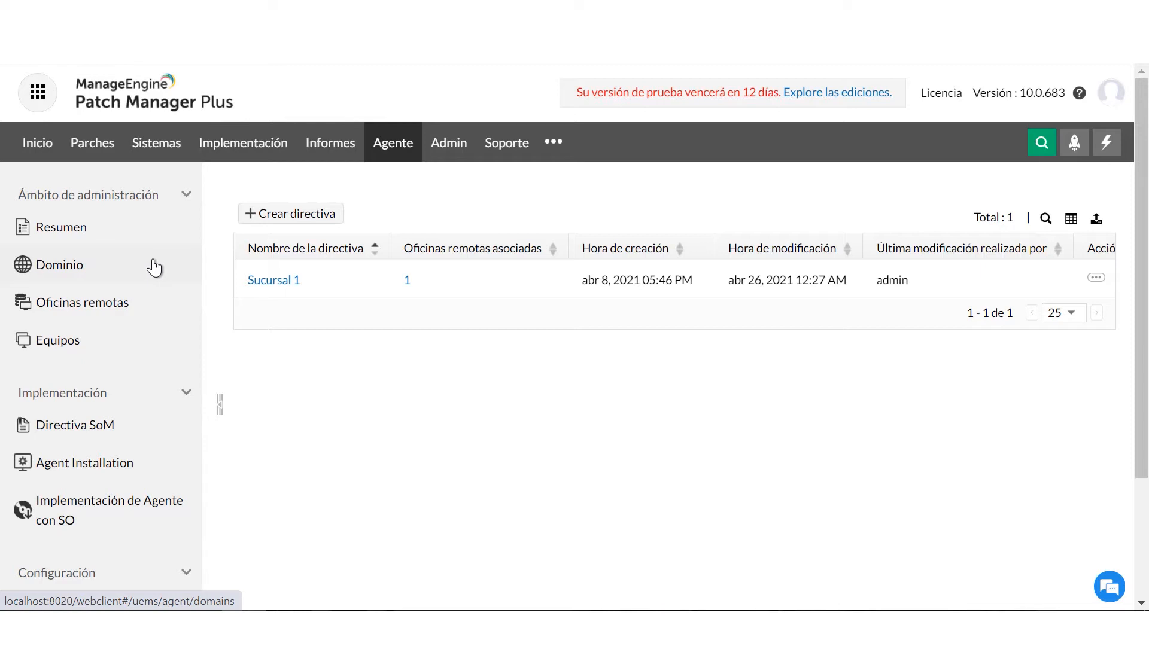
Step: Examine the home dashboard's charts for network status, system health and missing patches by severity
left_click(37, 155)
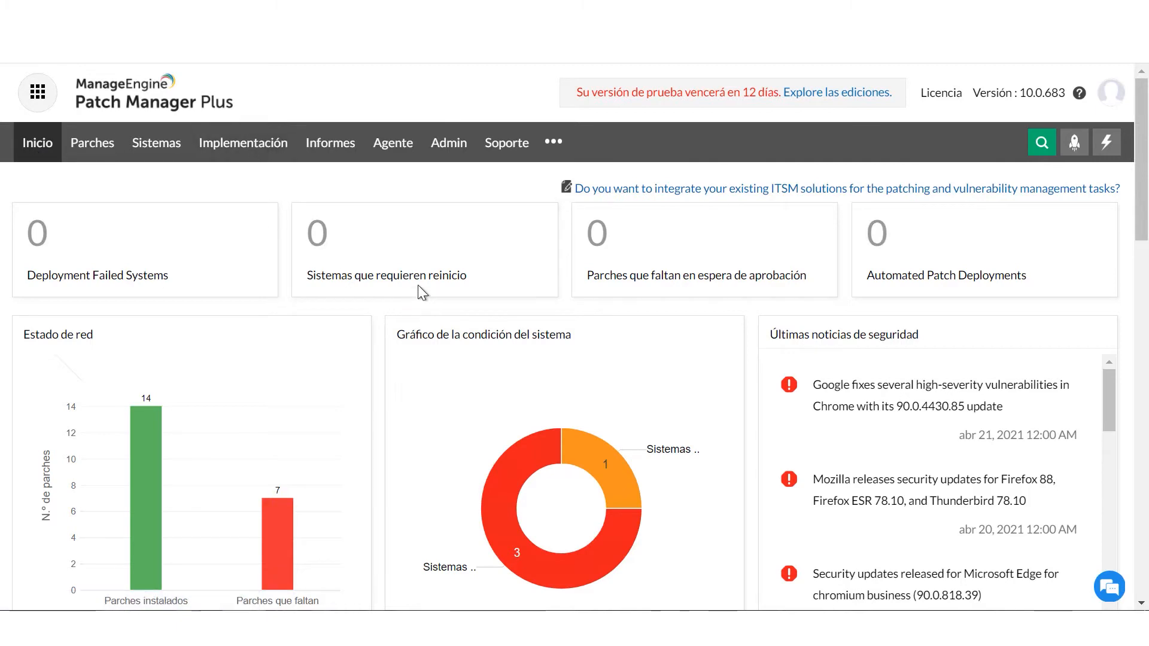
scroll(331, 305, "down", 2)
scroll(332, 305, "down", 2)
mouse_move(269, 323)
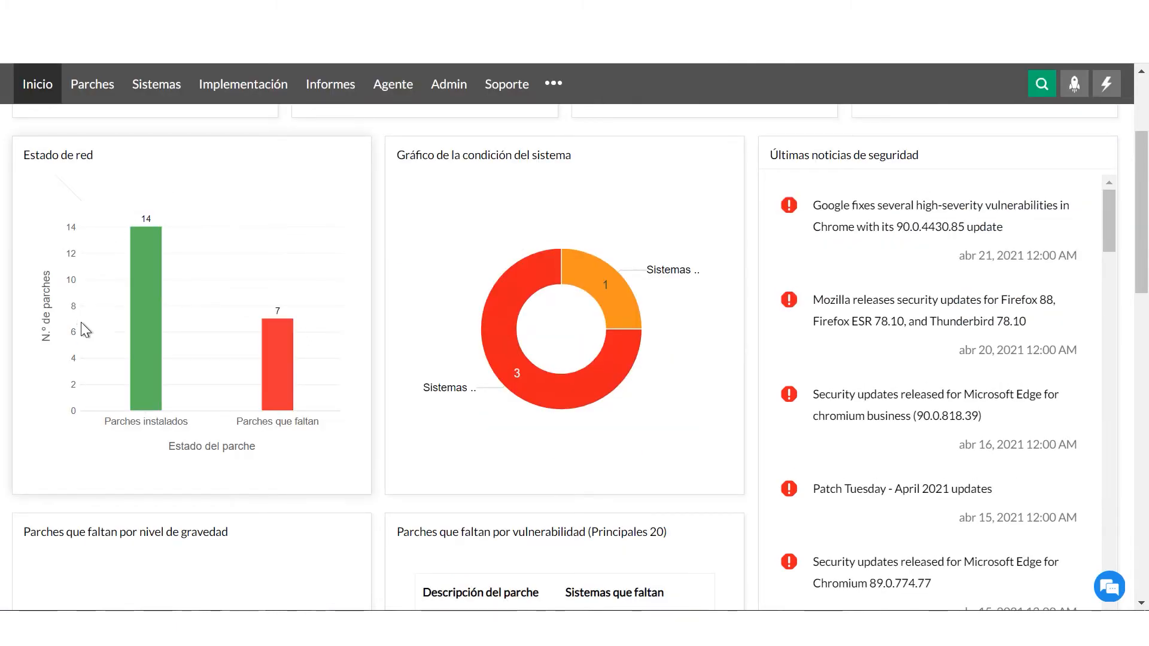
mouse_move(301, 293)
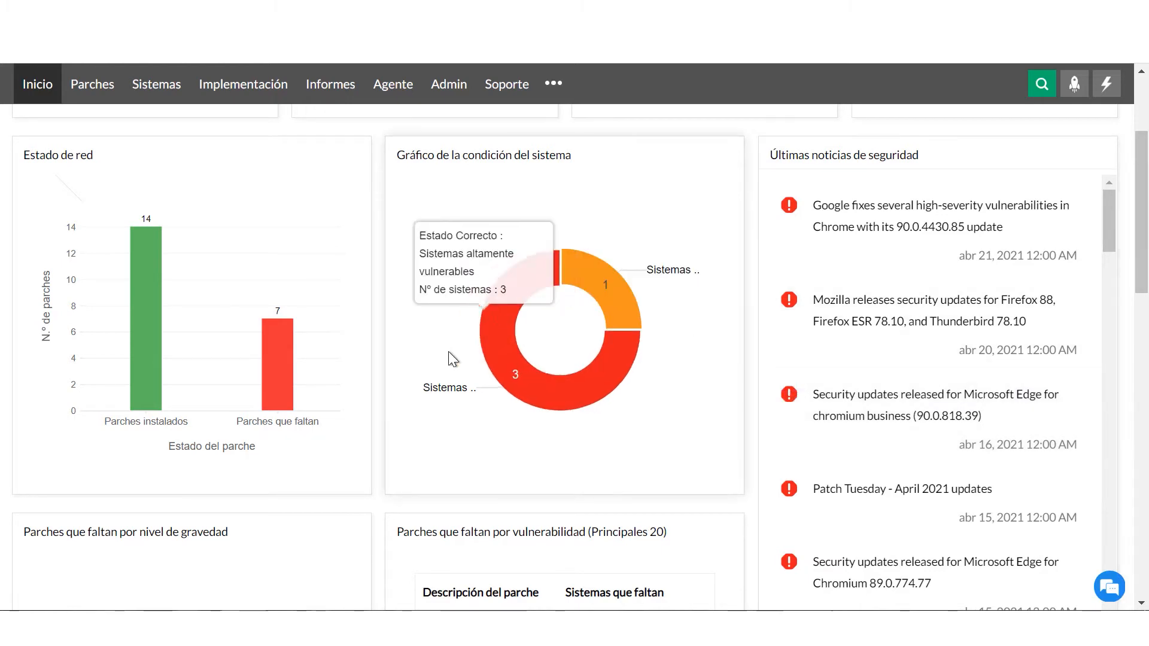
scroll(294, 371, "down", 5)
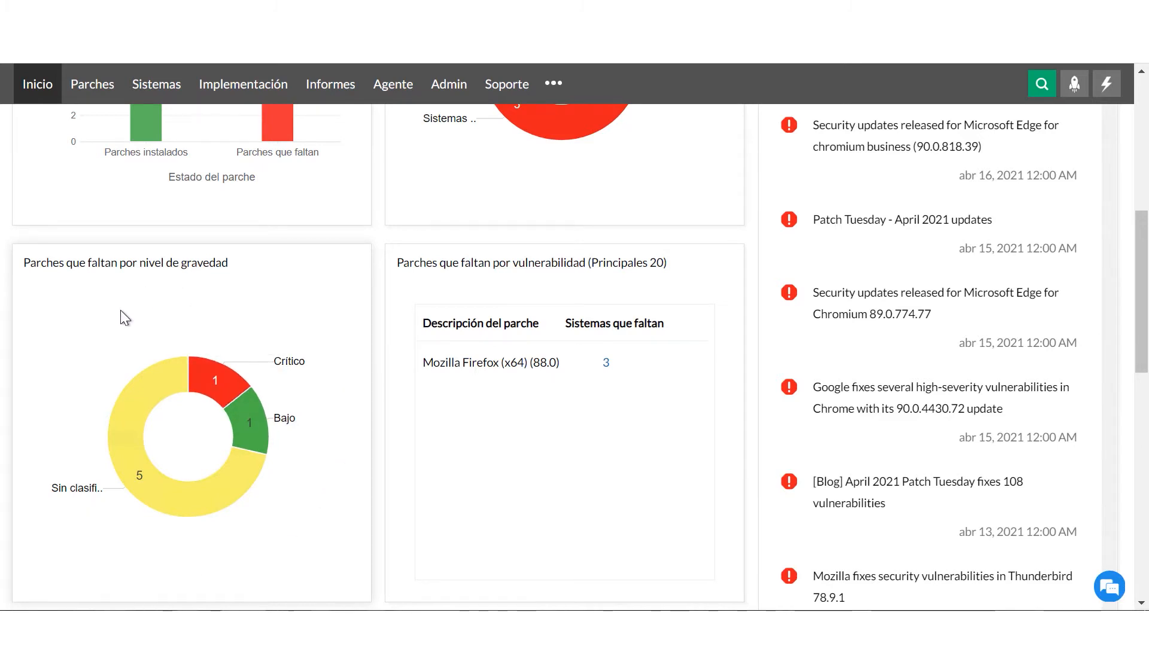
mouse_move(127, 443)
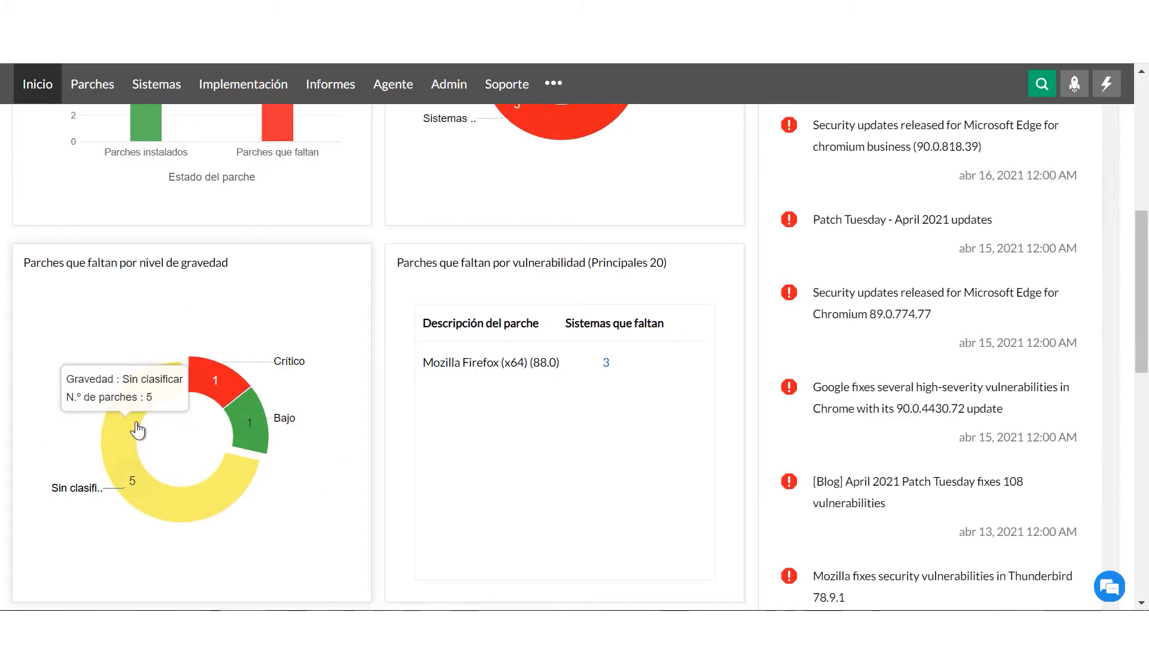
mouse_move(206, 385)
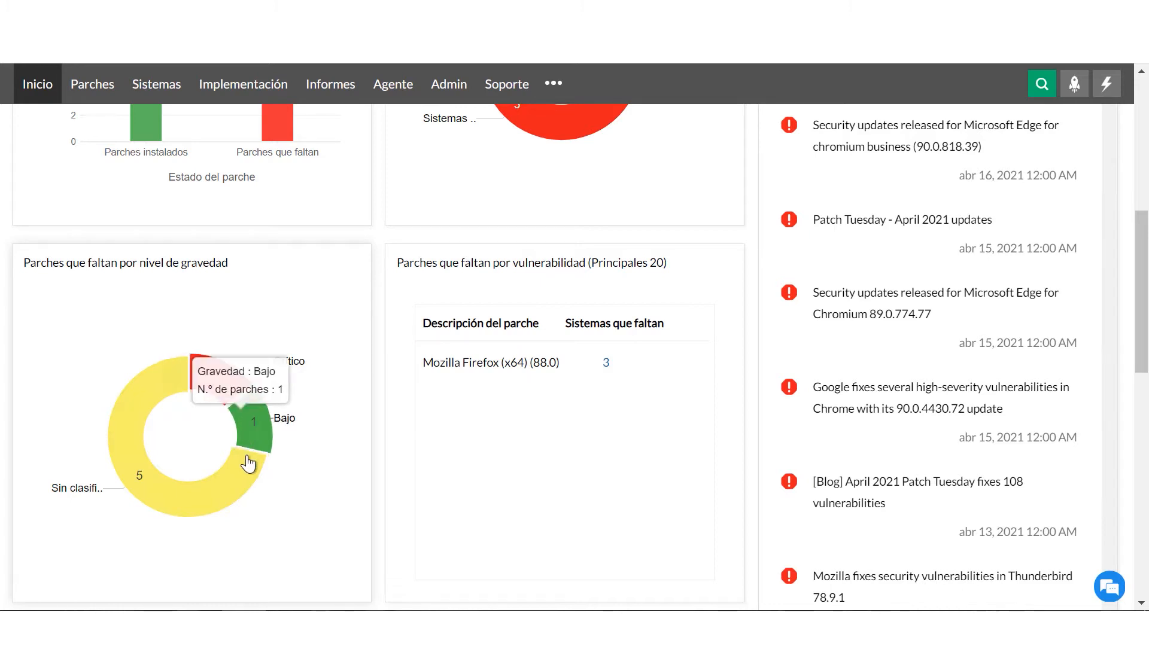
mouse_move(243, 457)
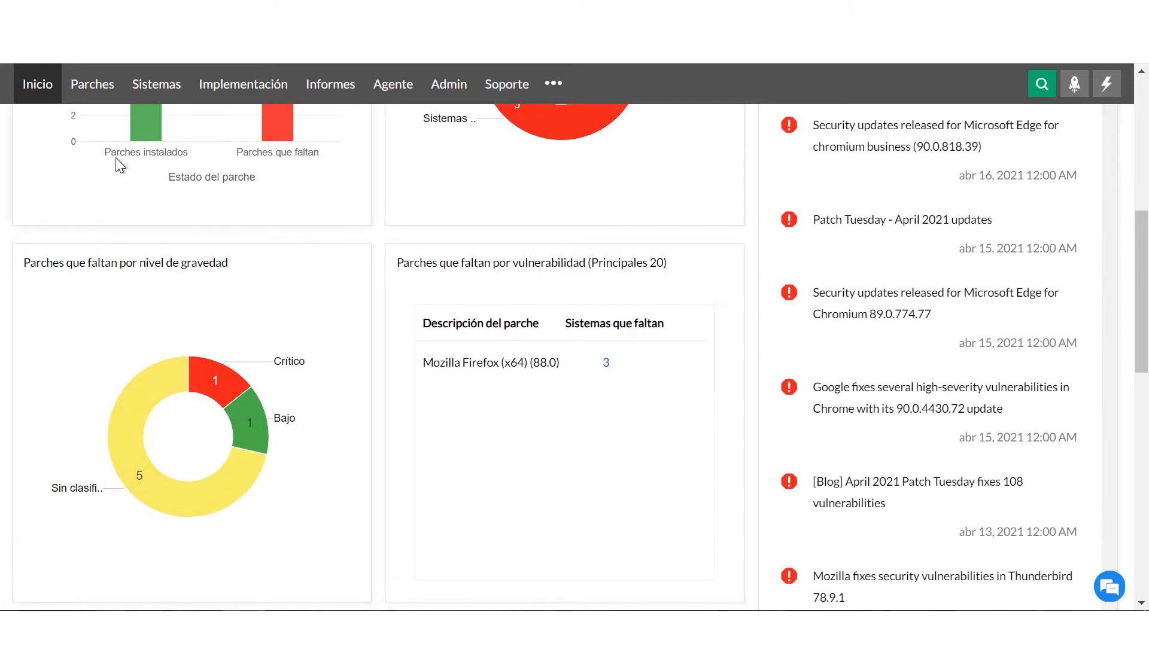
Step: Review the details of missing patch 400009 and of its bulletin AV-FCS03, including the affected products
left_click(94, 94)
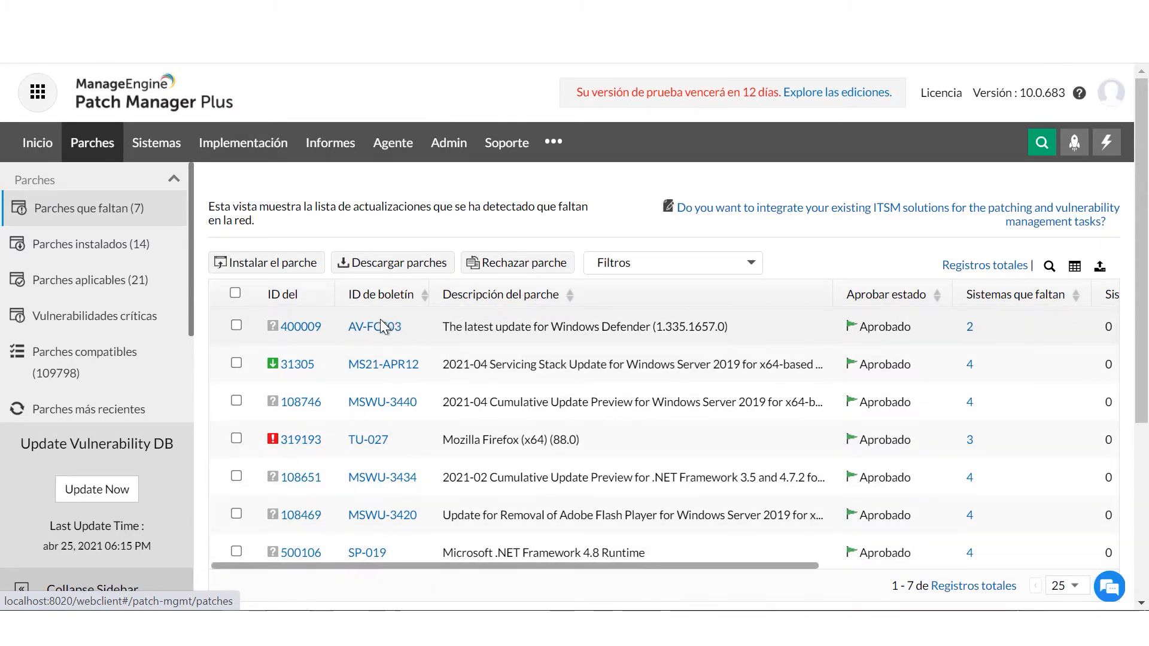
left_click(301, 328)
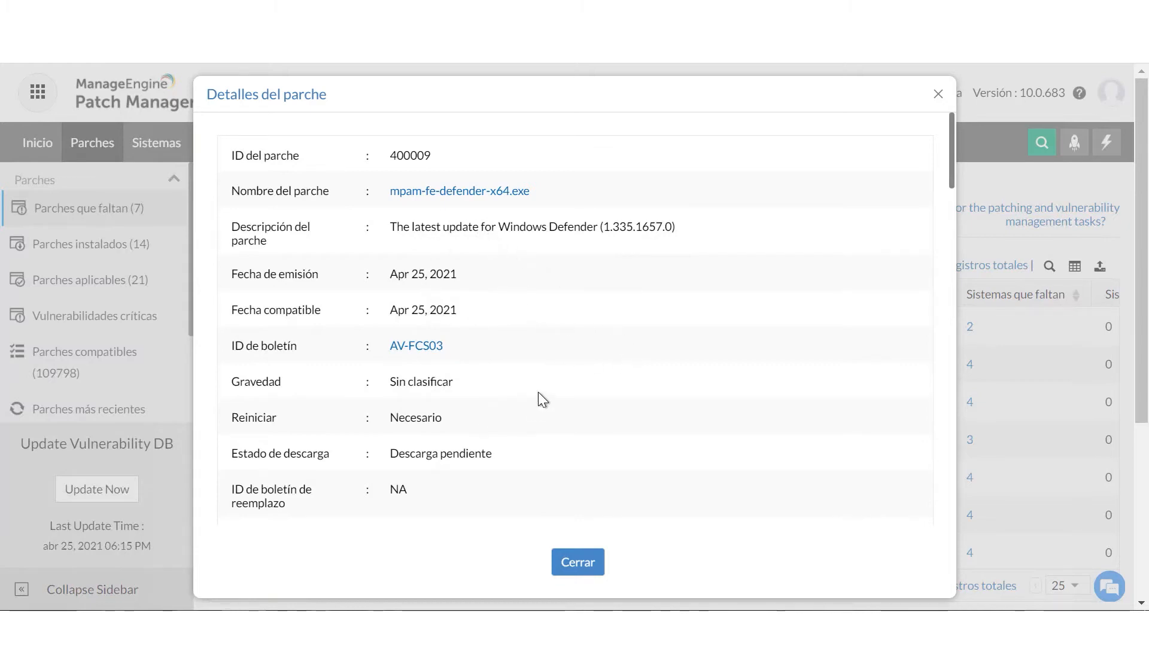
left_click(574, 565)
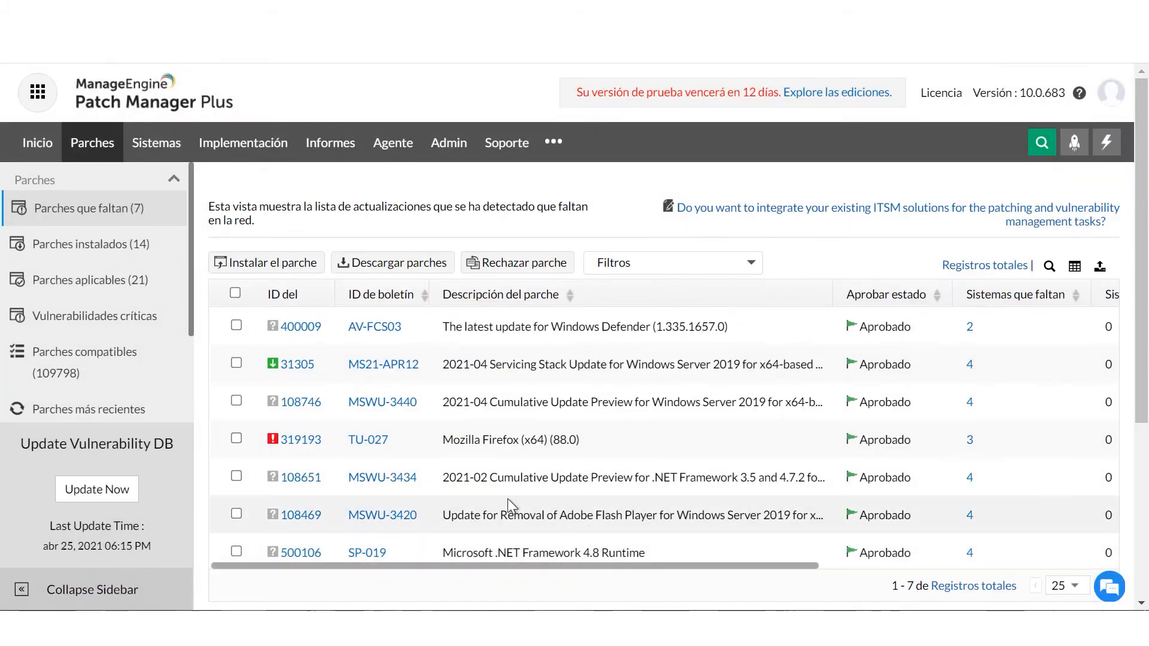
left_click(372, 327)
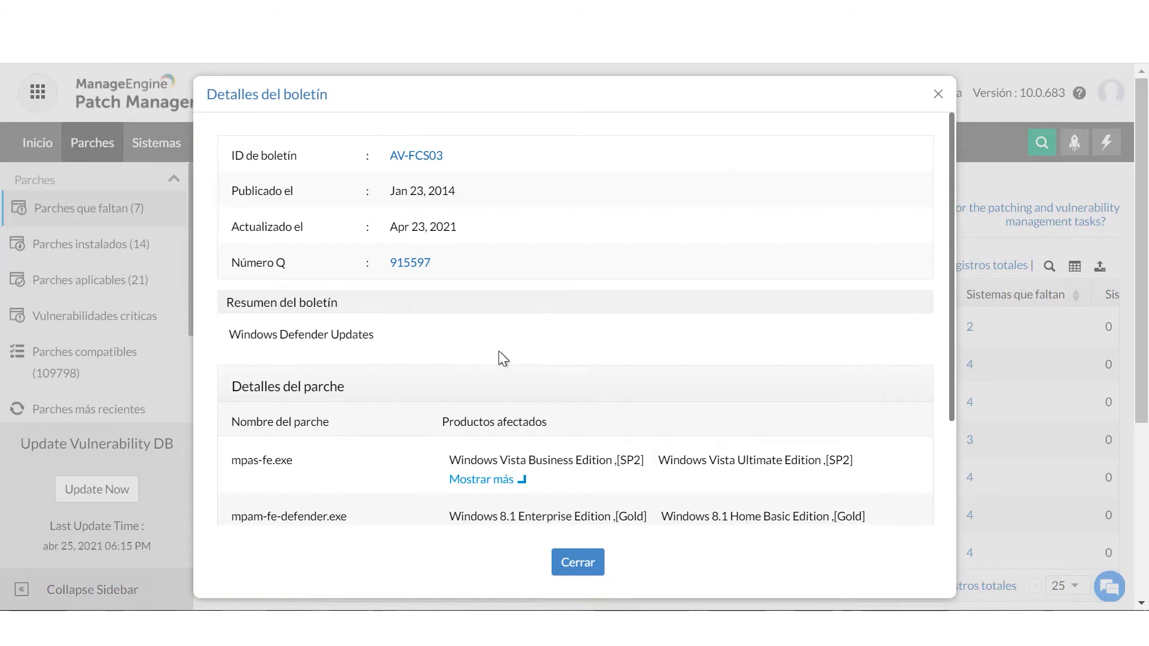
scroll(491, 347, "down", 2)
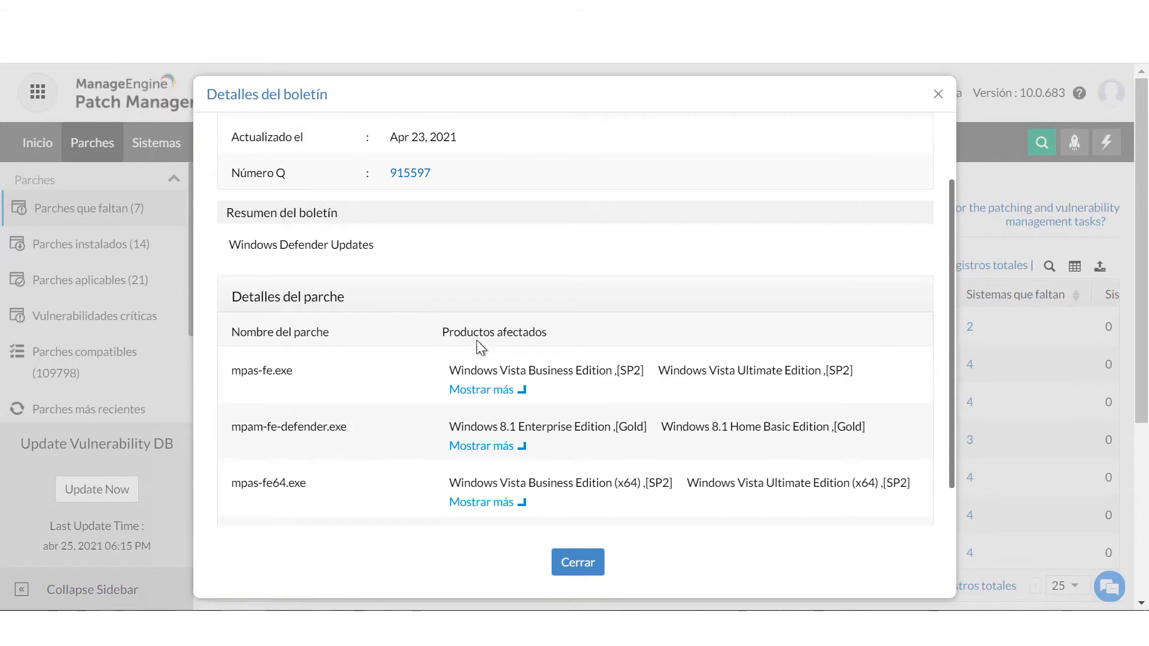
scroll(442, 368, "down", 1)
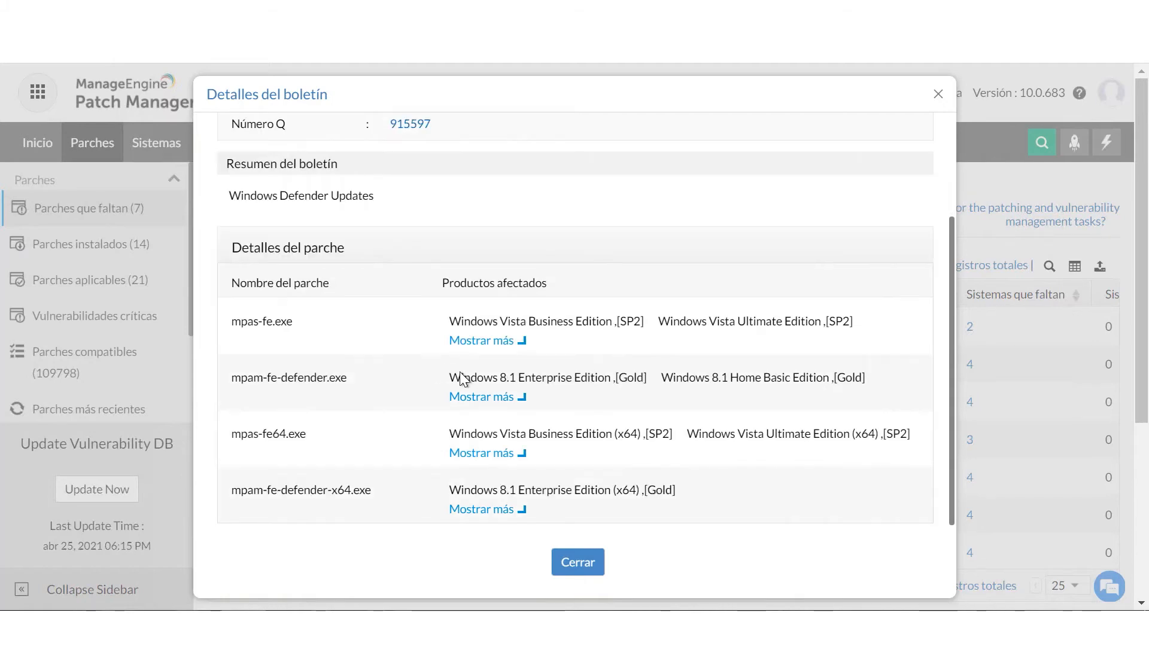
scroll(472, 375, "down", 5)
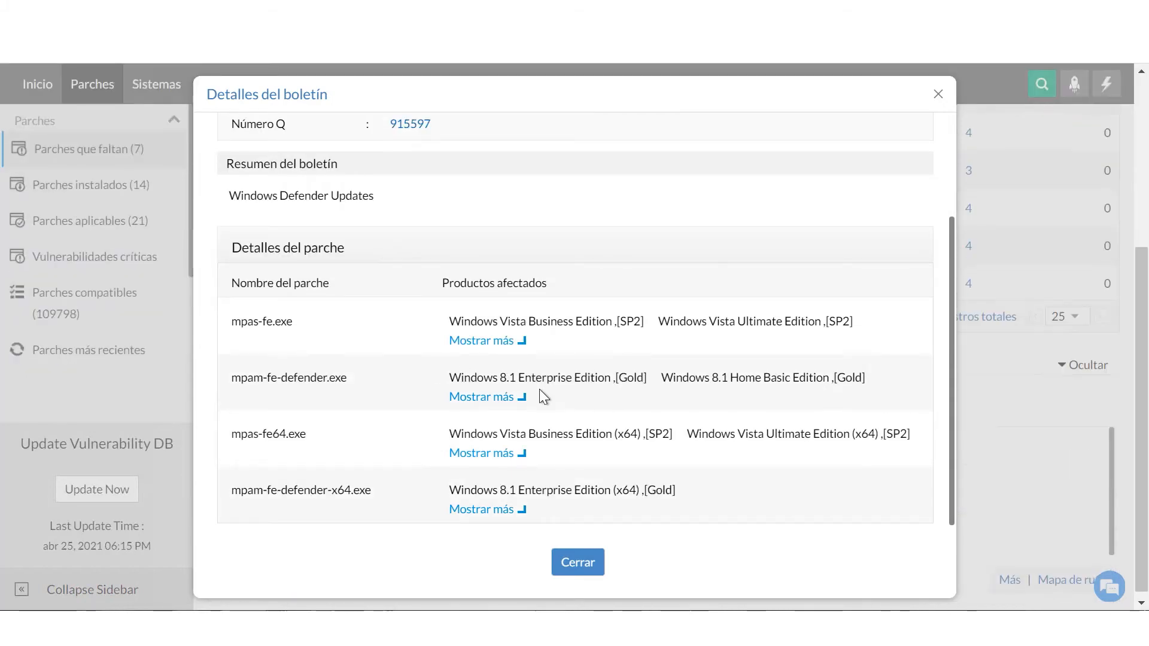
left_click(574, 561)
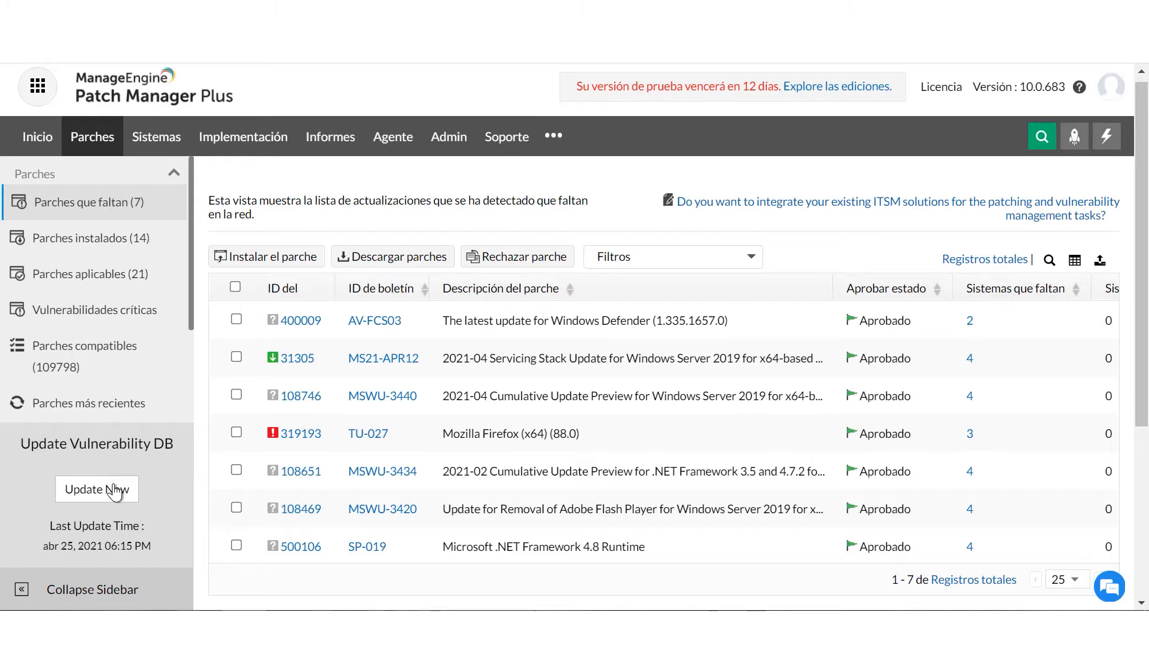
Step: Show the detailed list of patches missing on the system meprodu2
left_click(163, 154)
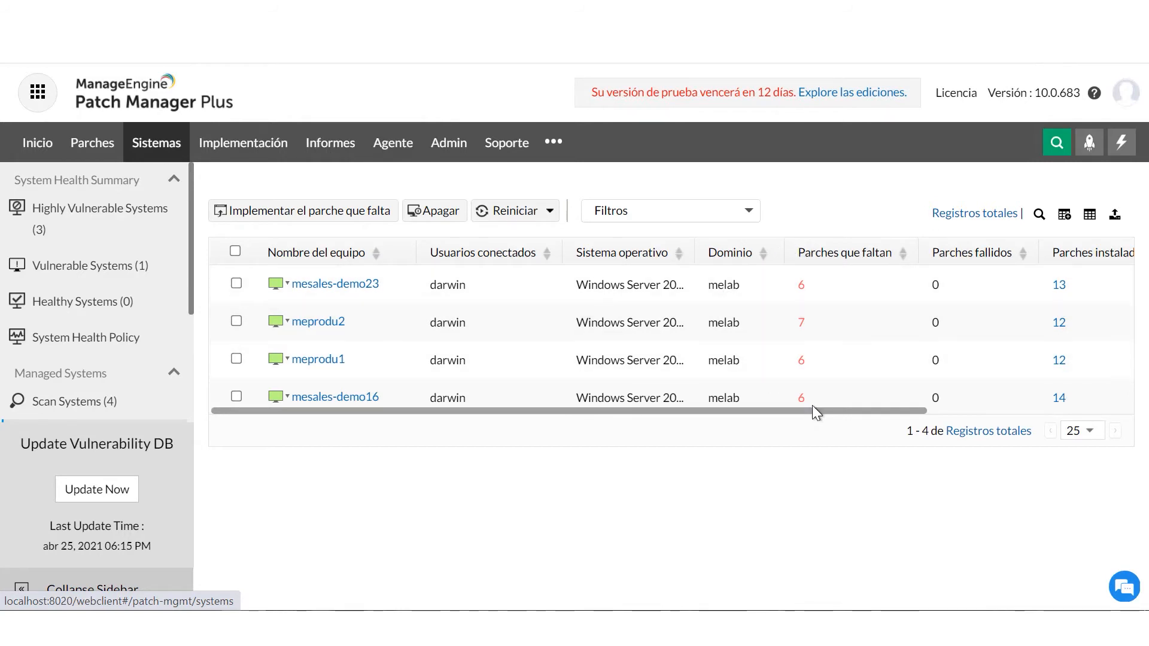
left_click(801, 323)
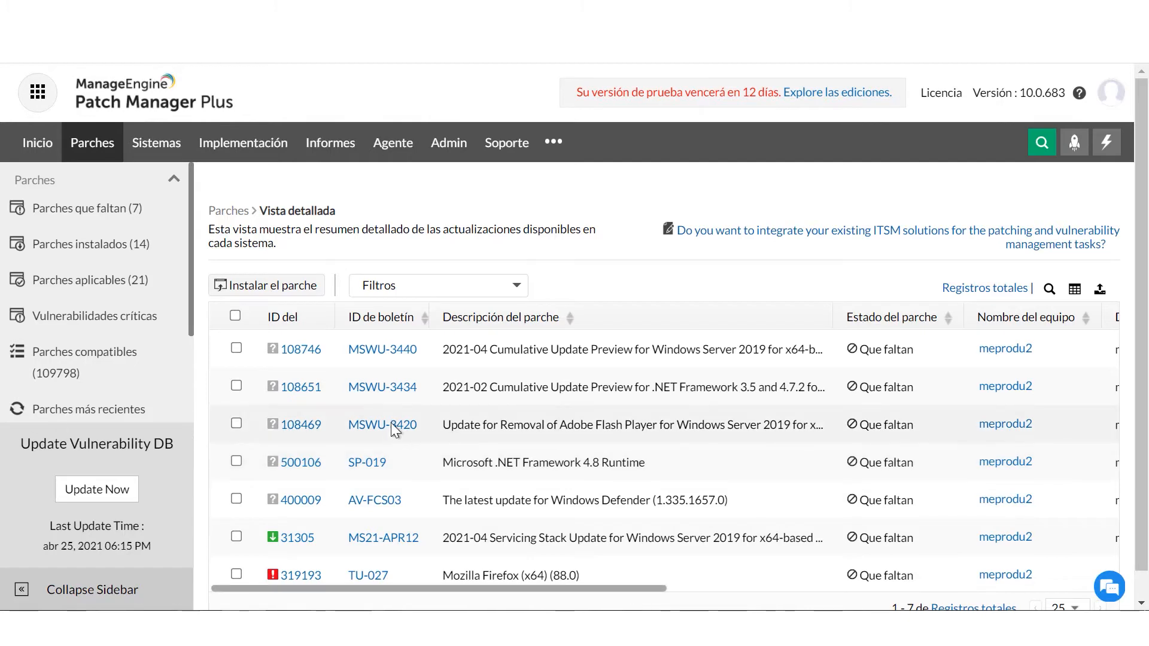
Step: Add the Gravedad column to the detailed view of missing patches and save the column selection
key("ctrl+minus")
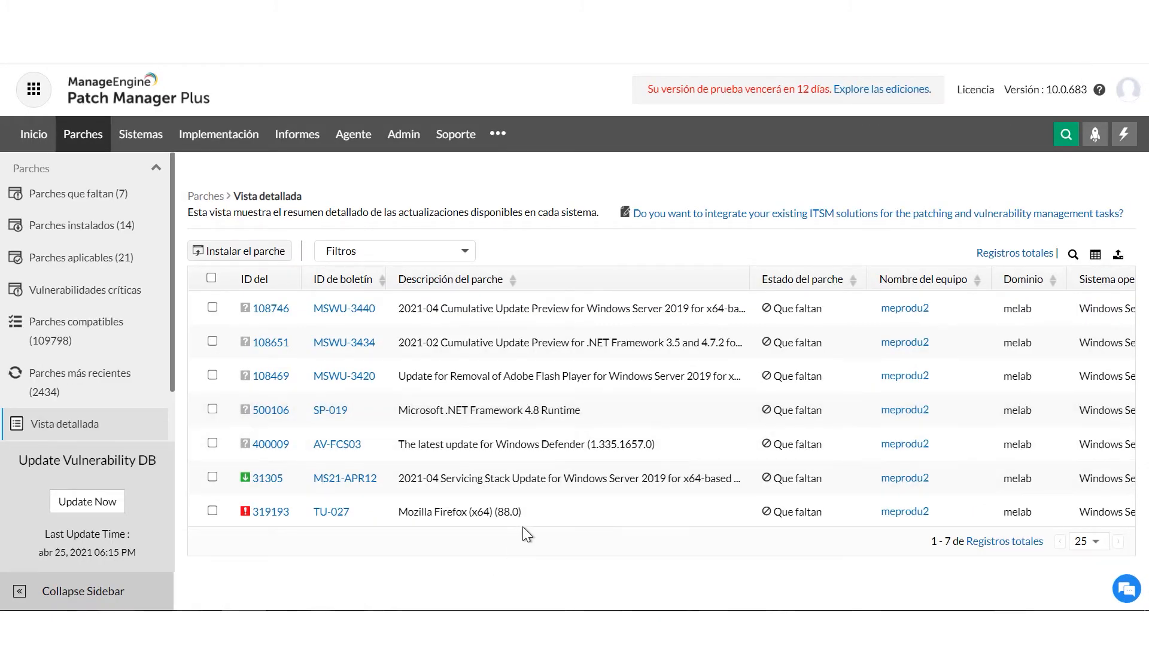
left_click_drag(530, 524, 1050, 468)
key("ctrl+minus")
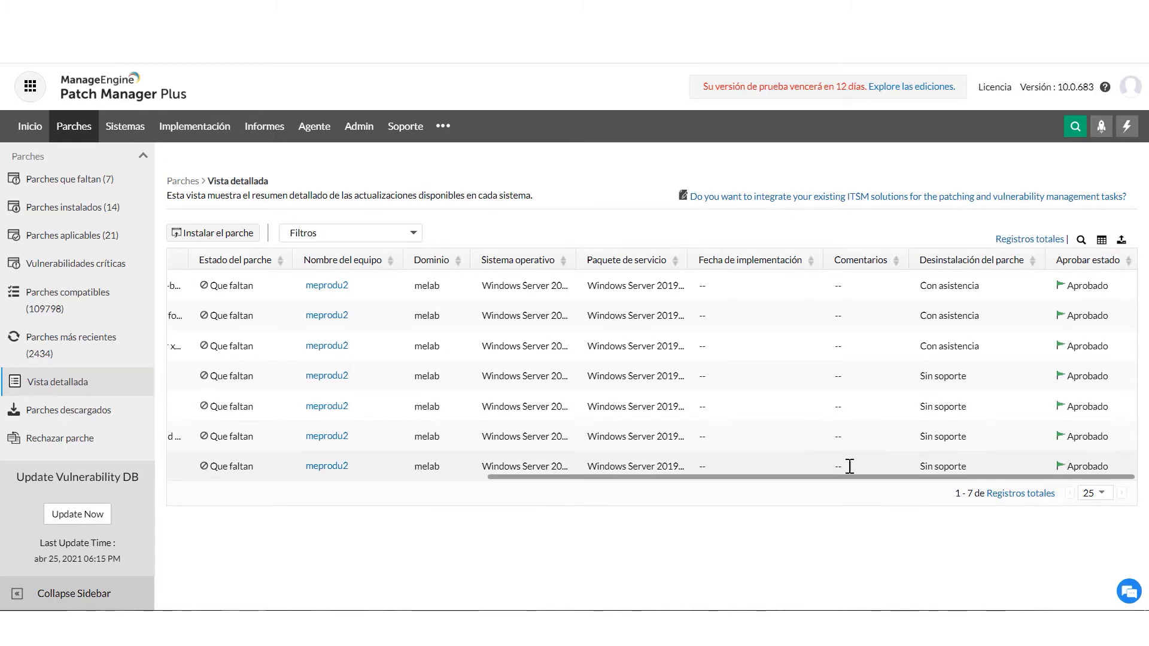
left_click(1101, 240)
scroll(998, 357, "down", 5)
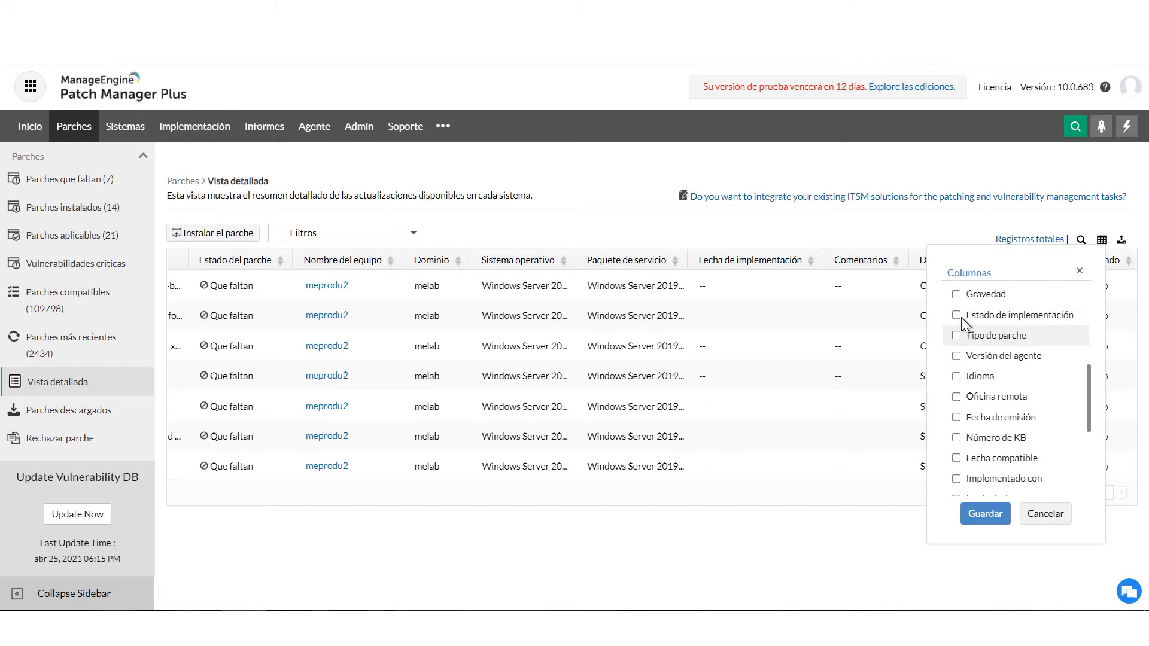
left_click(956, 296)
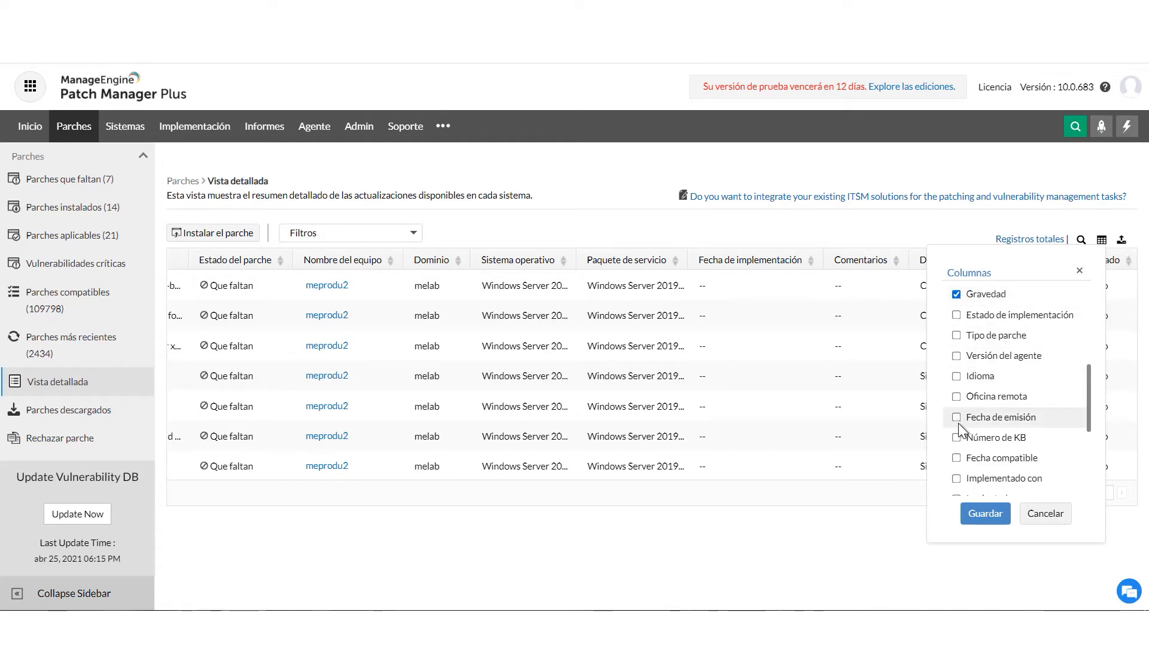
scroll(958, 422, "down", 3)
scroll(959, 428, "down", 3)
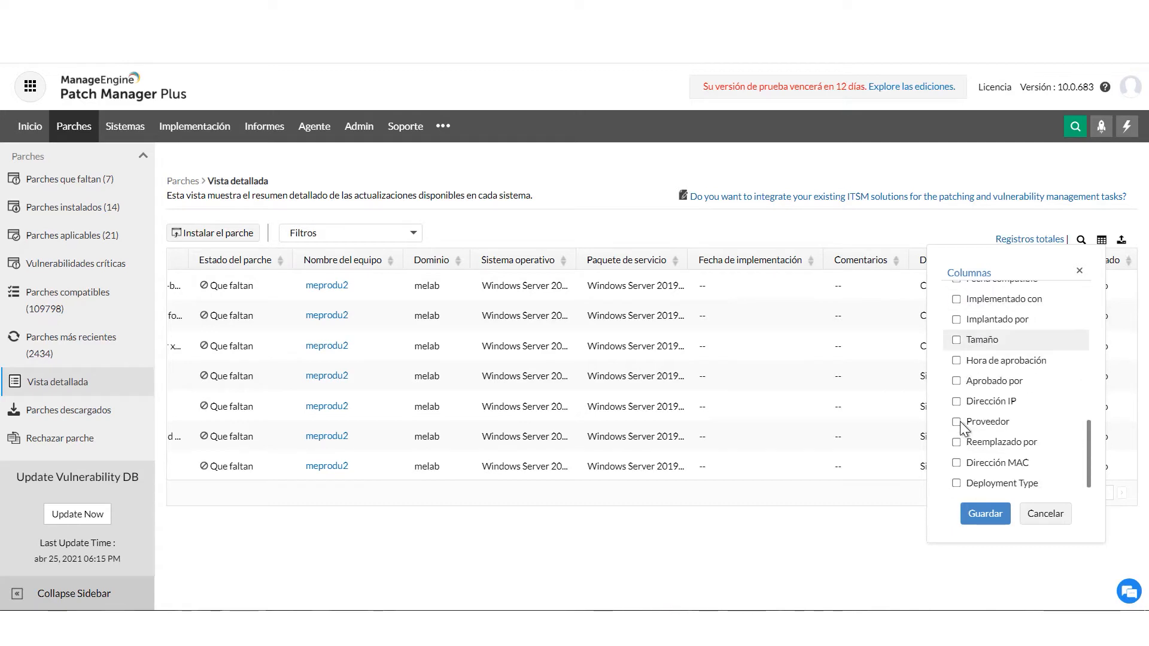
scroll(978, 444, "down", 1)
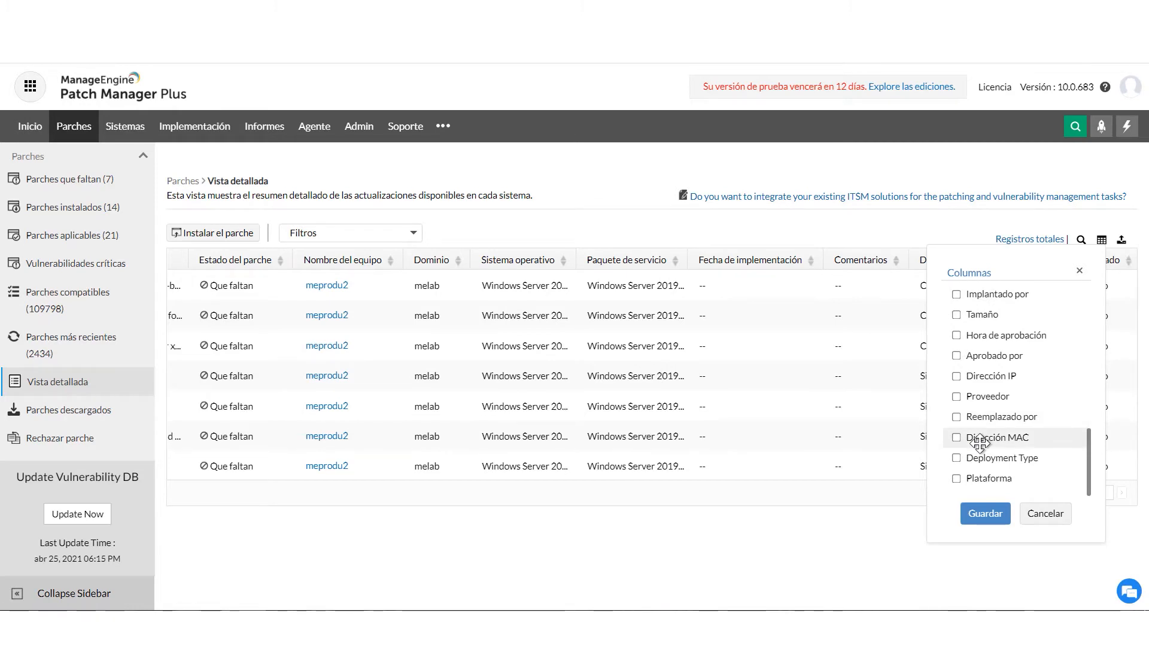
scroll(978, 440, "up", 7)
scroll(982, 419, "up", 4)
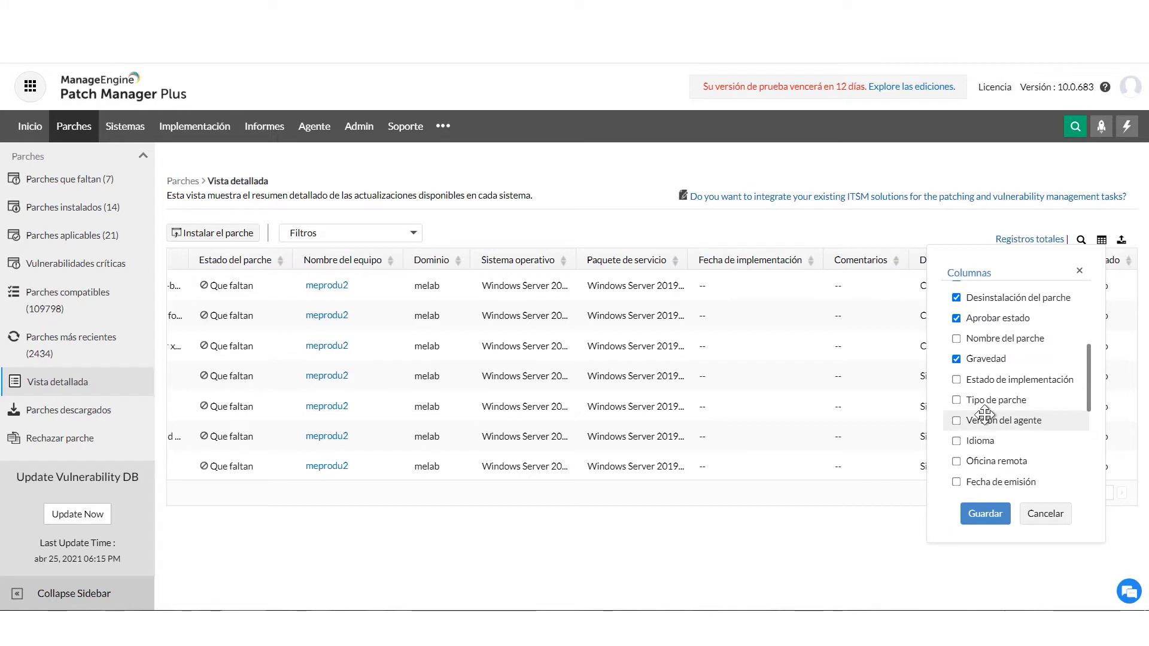
left_click(997, 512)
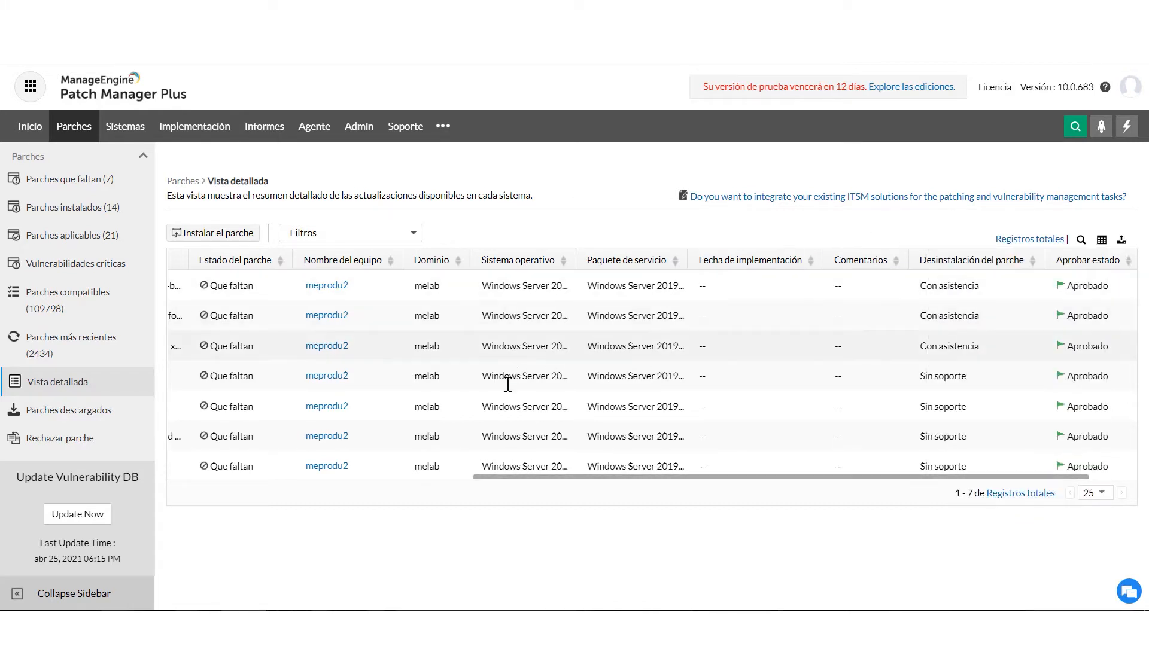
Step: Open the list of deployment policies and widen its policy name column to fit the full names
left_click(192, 132)
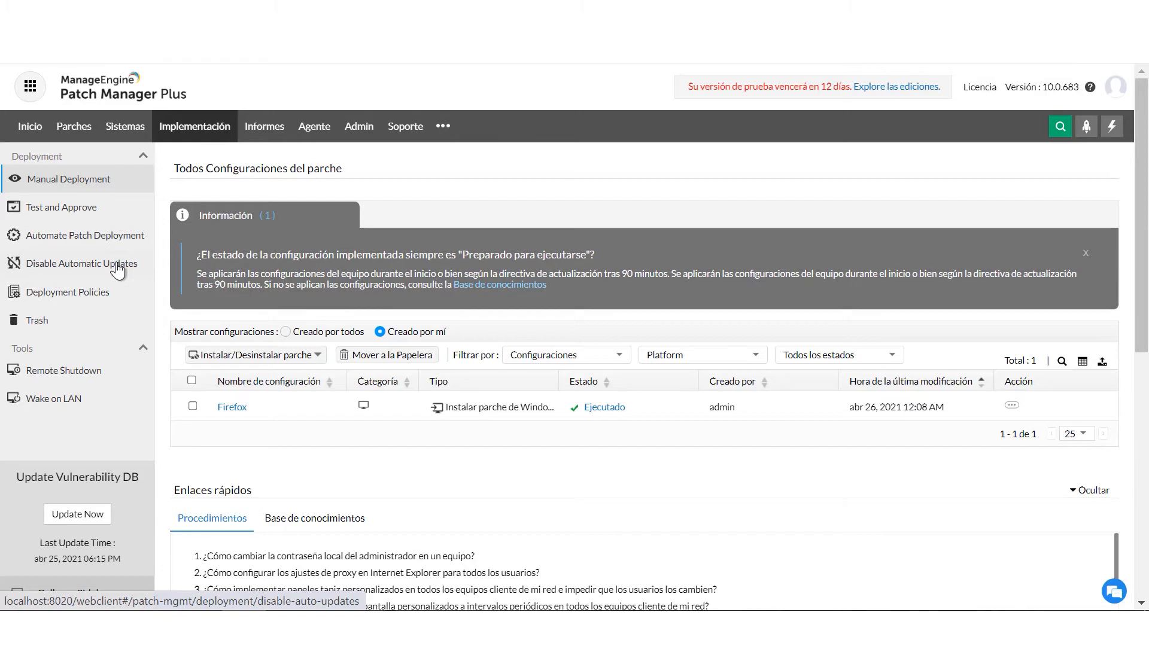
left_click(50, 297)
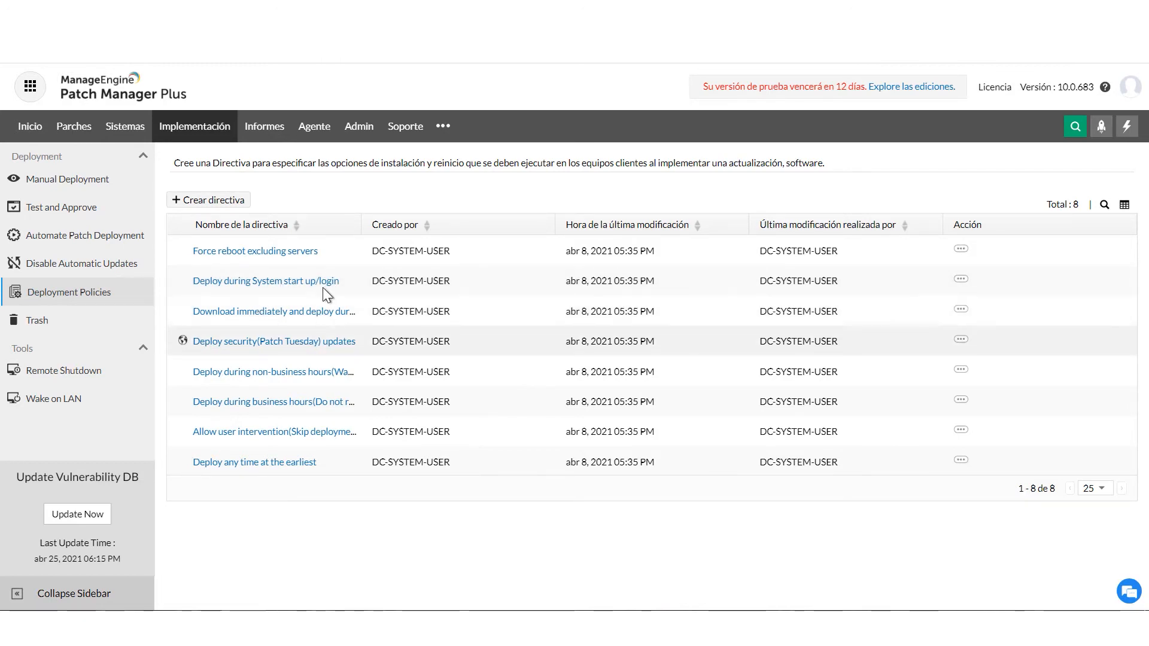
double_click(361, 230)
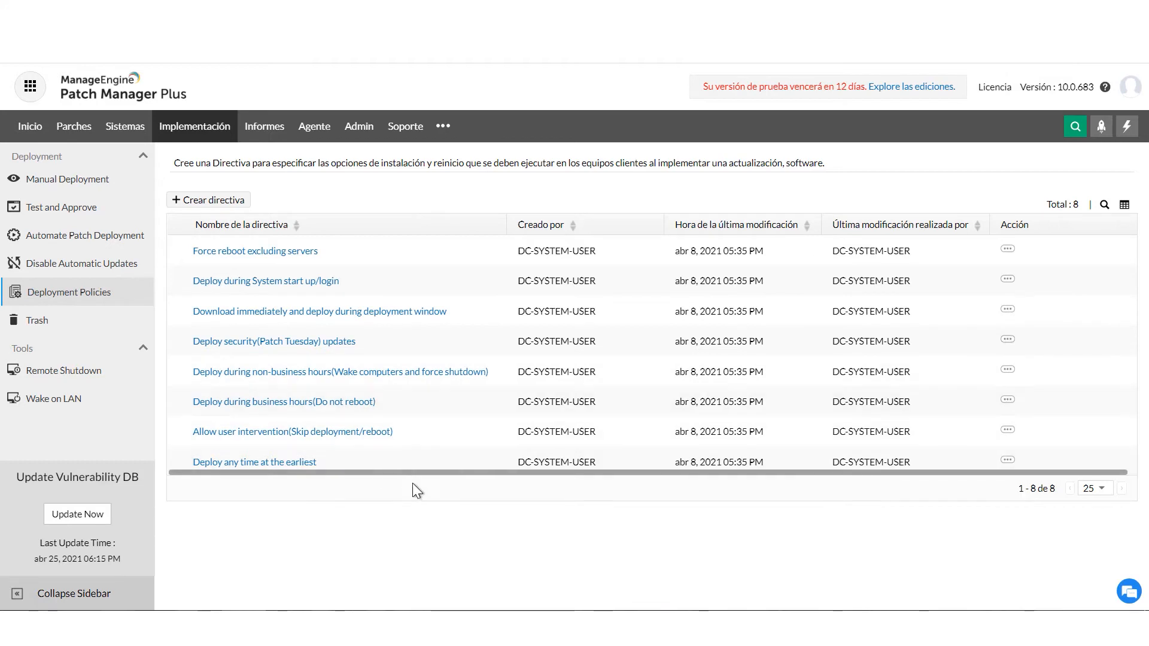
Step: Create a new deployment policy and name it "Politica de despliegue 1"
left_click(222, 203)
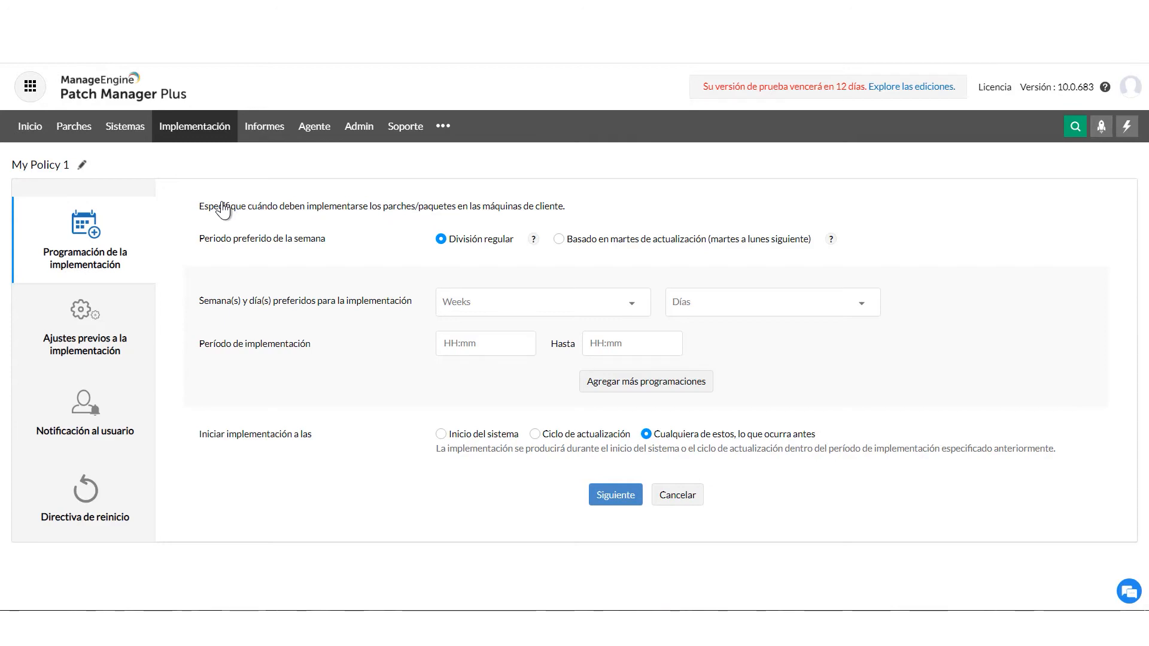
left_click(84, 162)
left_click_drag(157, 197, 38, 197)
type("Politica de despliegue 1")
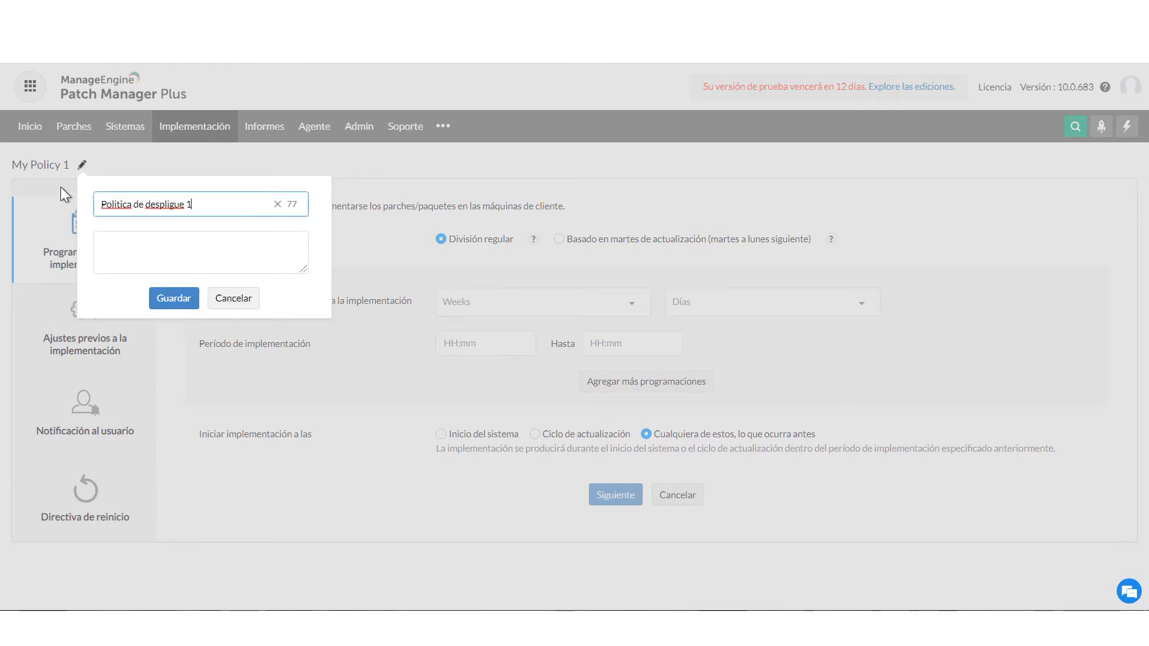
key("Return")
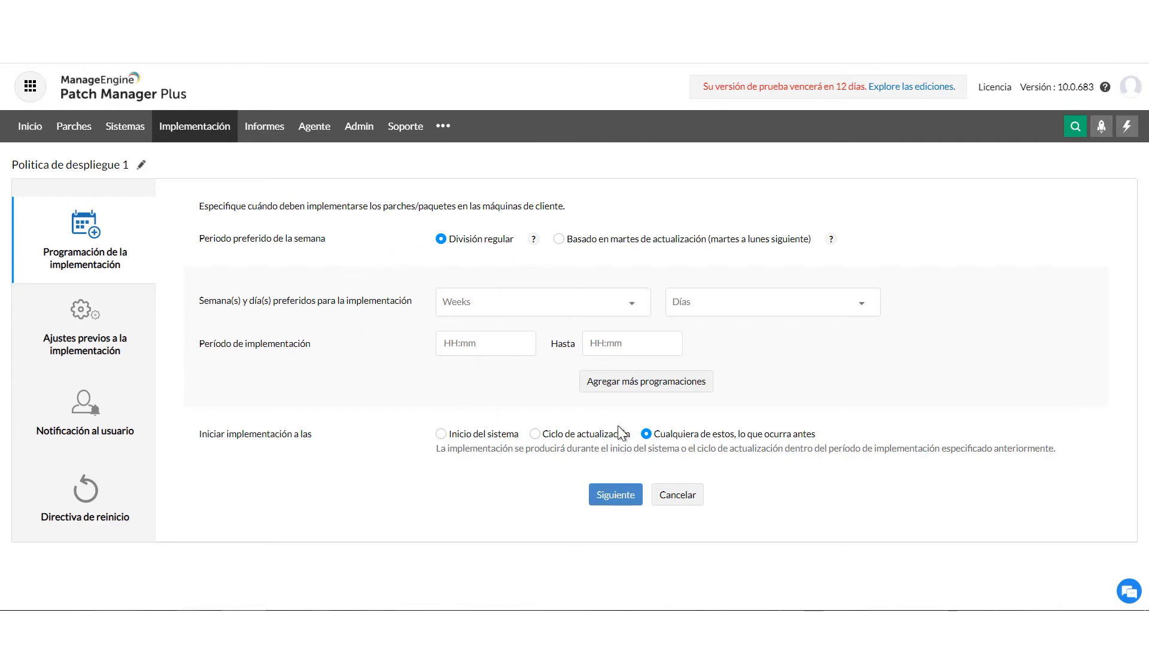
Step: Schedule the policy's deployment for the Segundo and Cuarto weeks on Lun, Mié and Vie
left_click(633, 309)
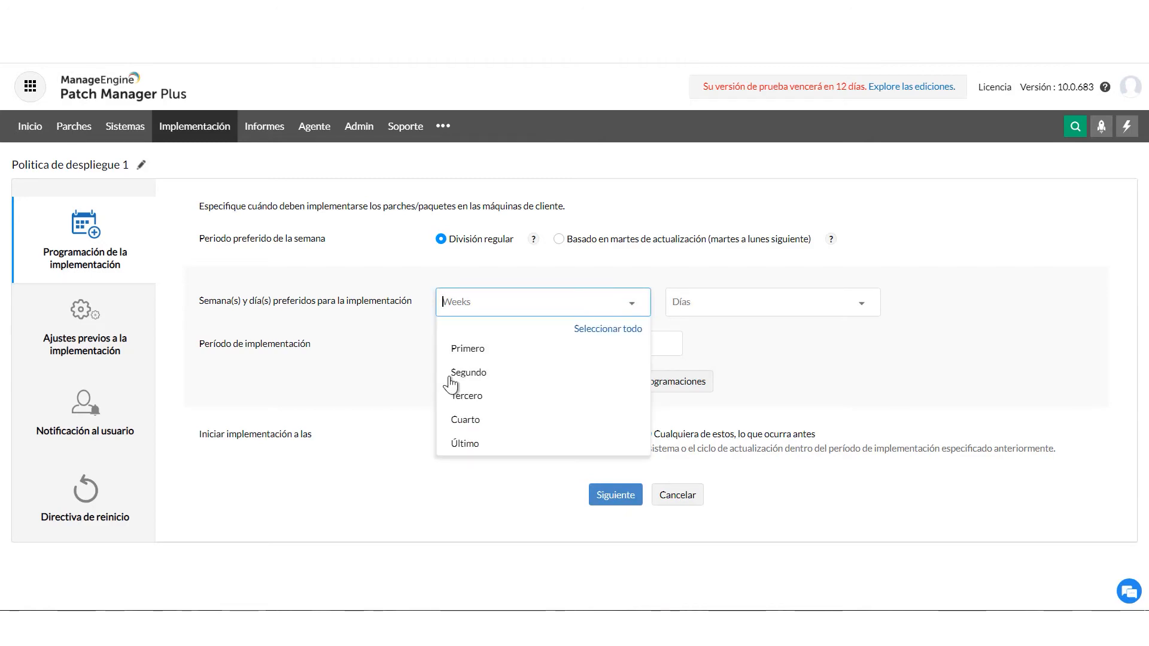
left_click(469, 374)
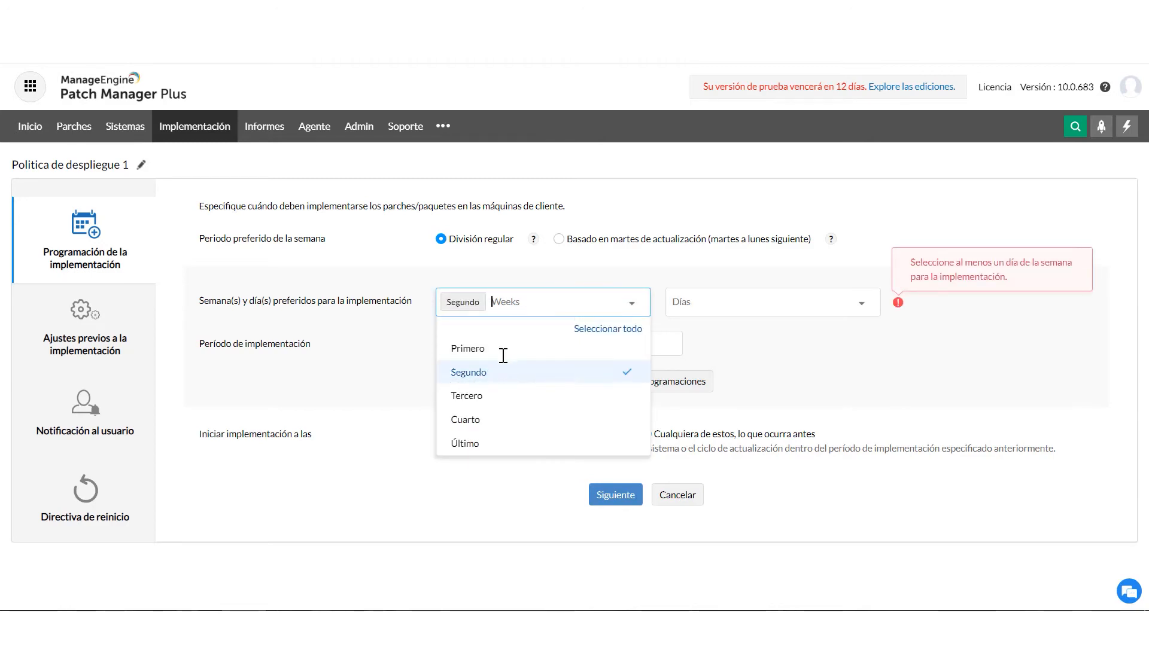
left_click(467, 420)
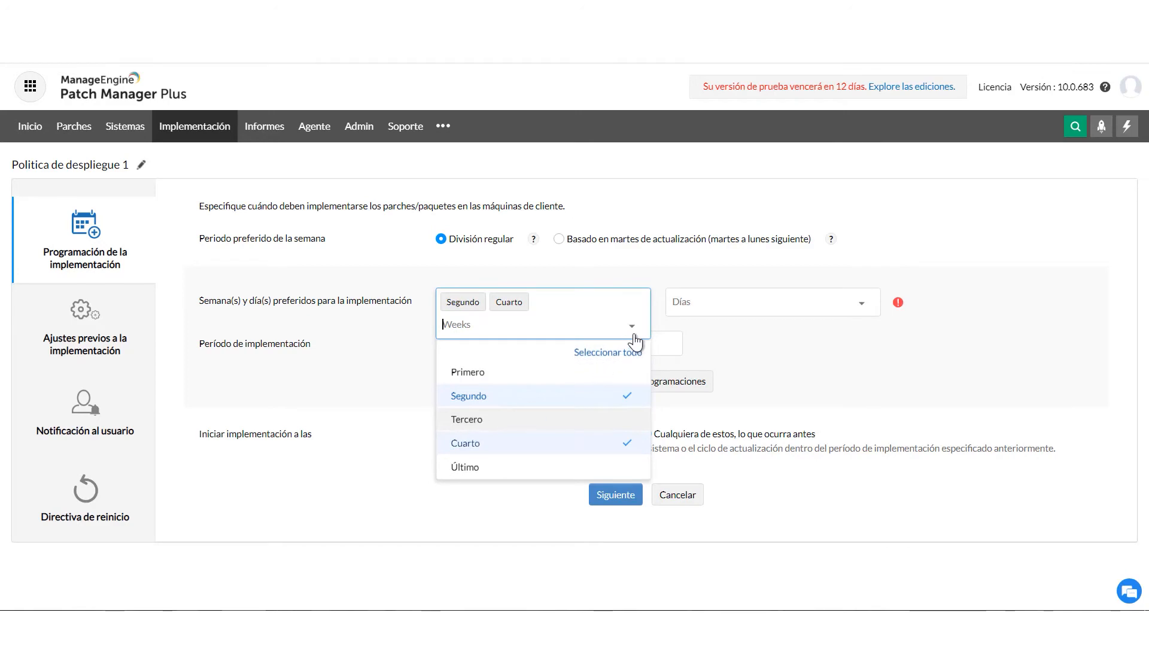
left_click(709, 299)
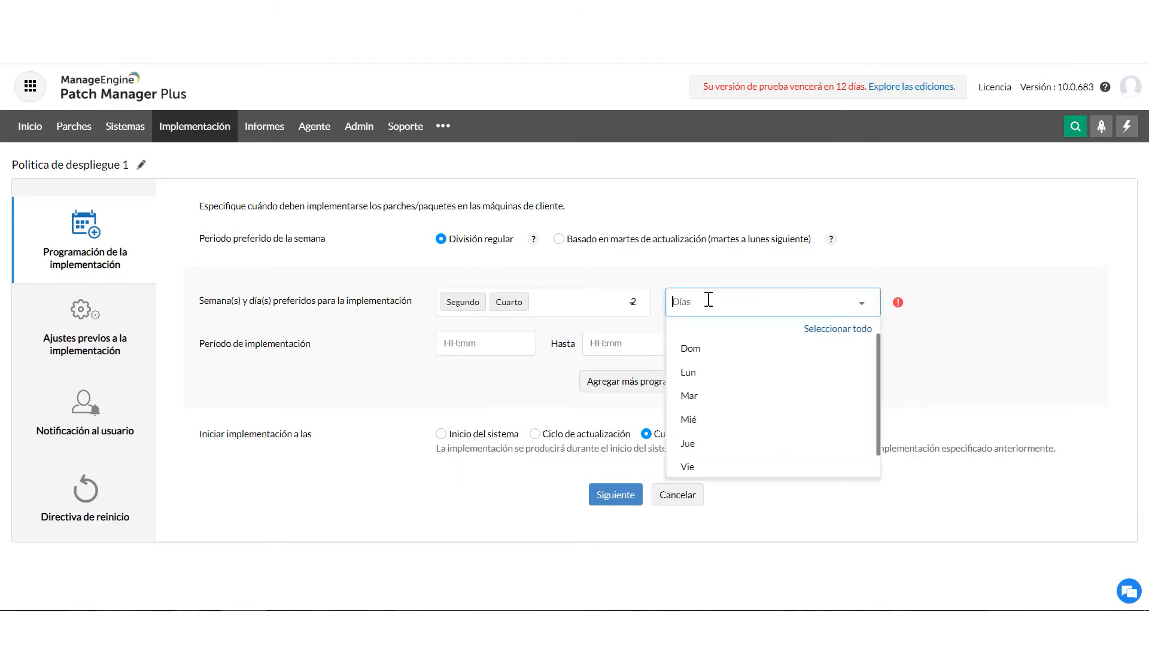
left_click(693, 374)
left_click(692, 422)
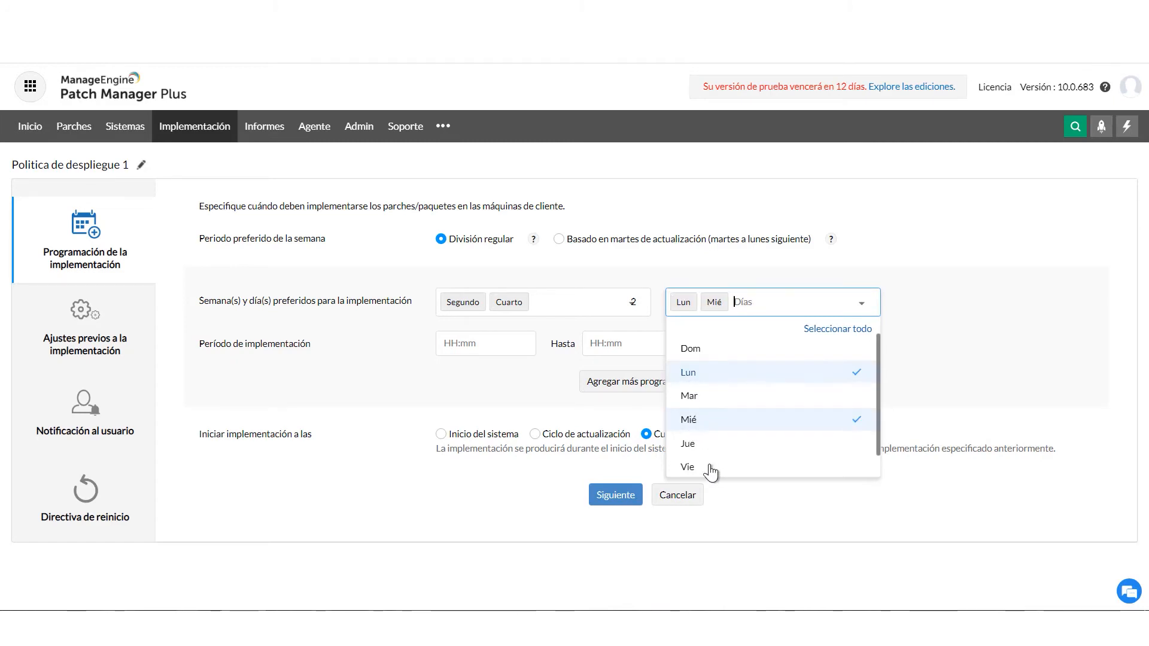
left_click(697, 468)
left_click(1049, 371)
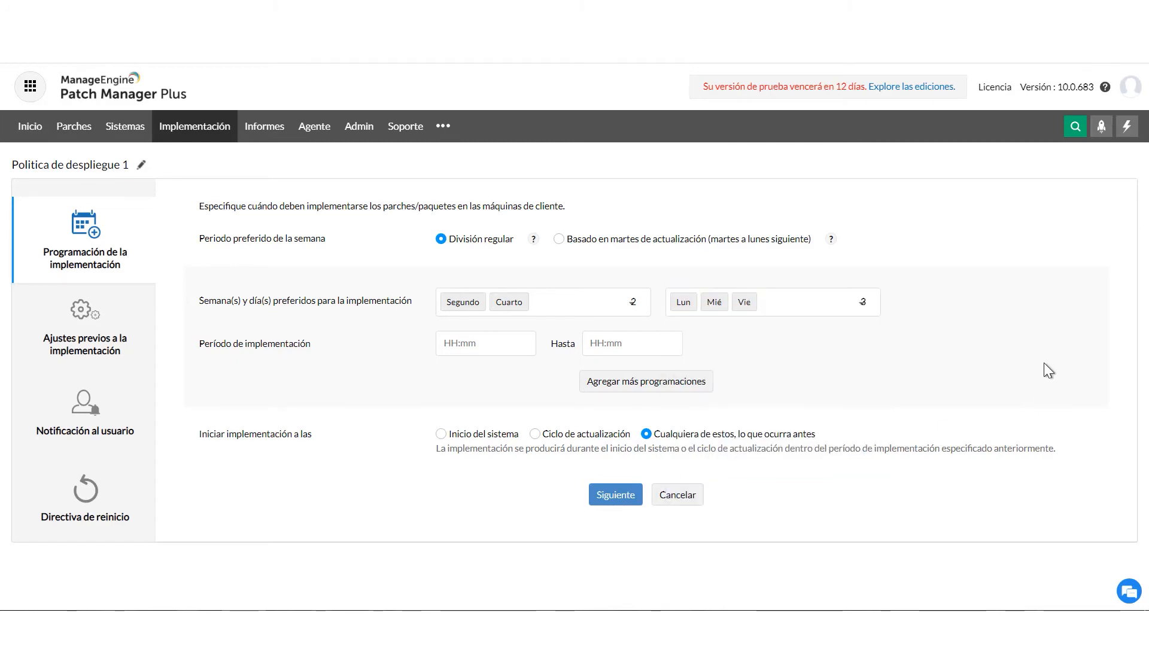
Step: Set the deployment period from 18:00 to 23:59 and continue to the pre-deployment settings
left_click(478, 349)
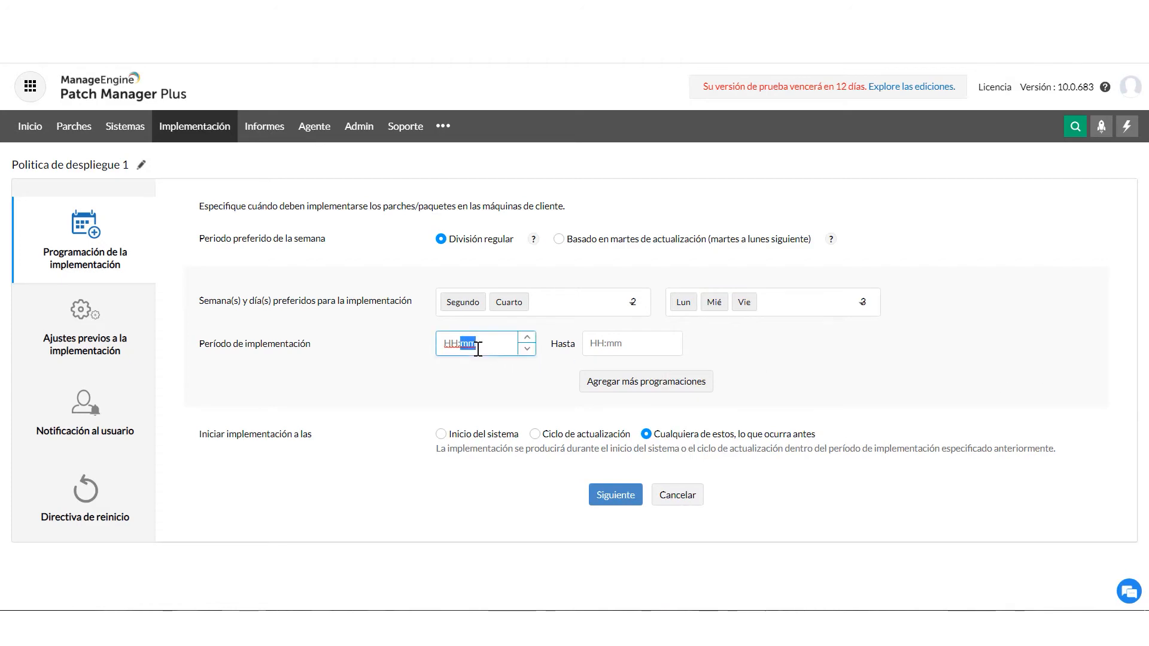
left_click(447, 346)
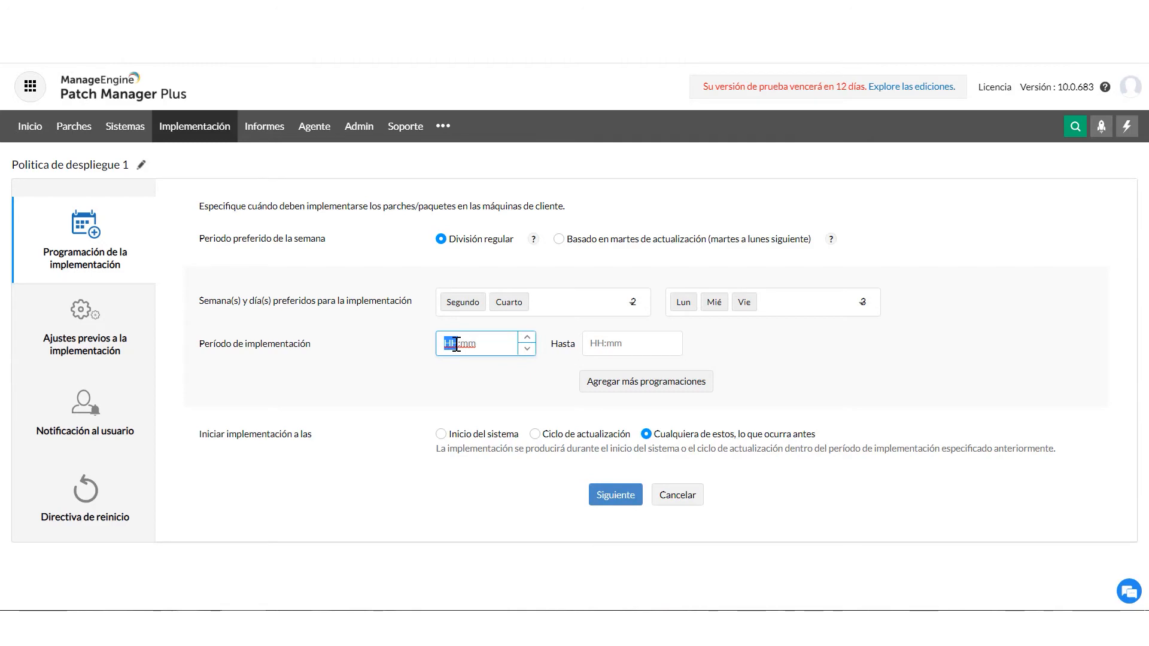
type("18:")
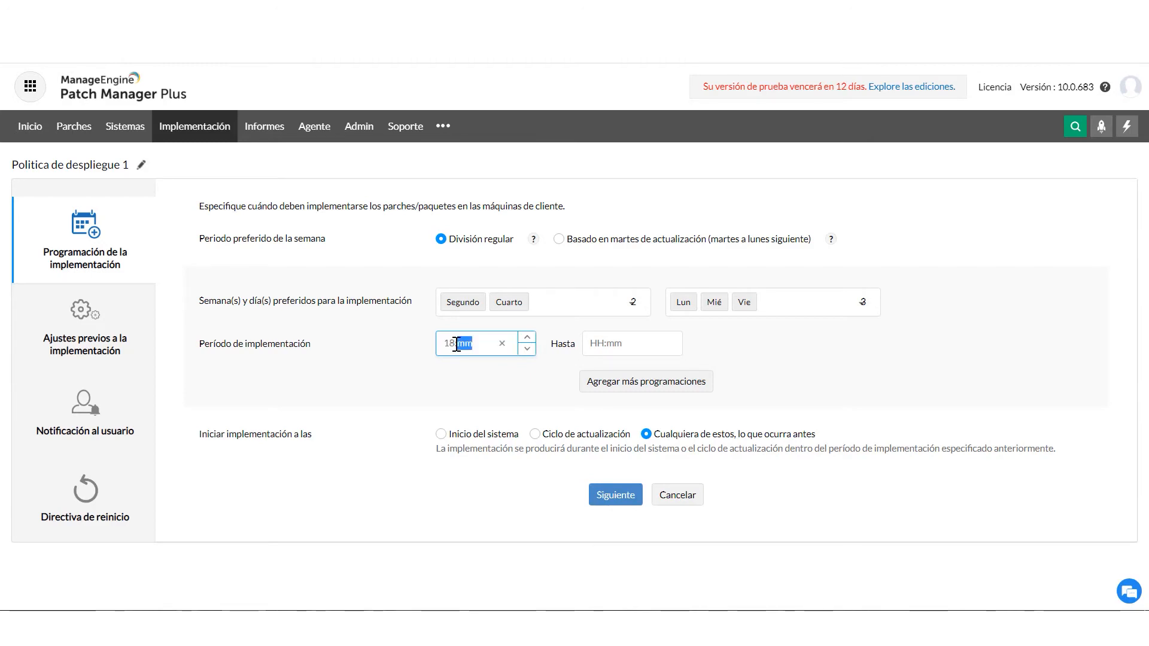
type("00")
left_click(595, 351)
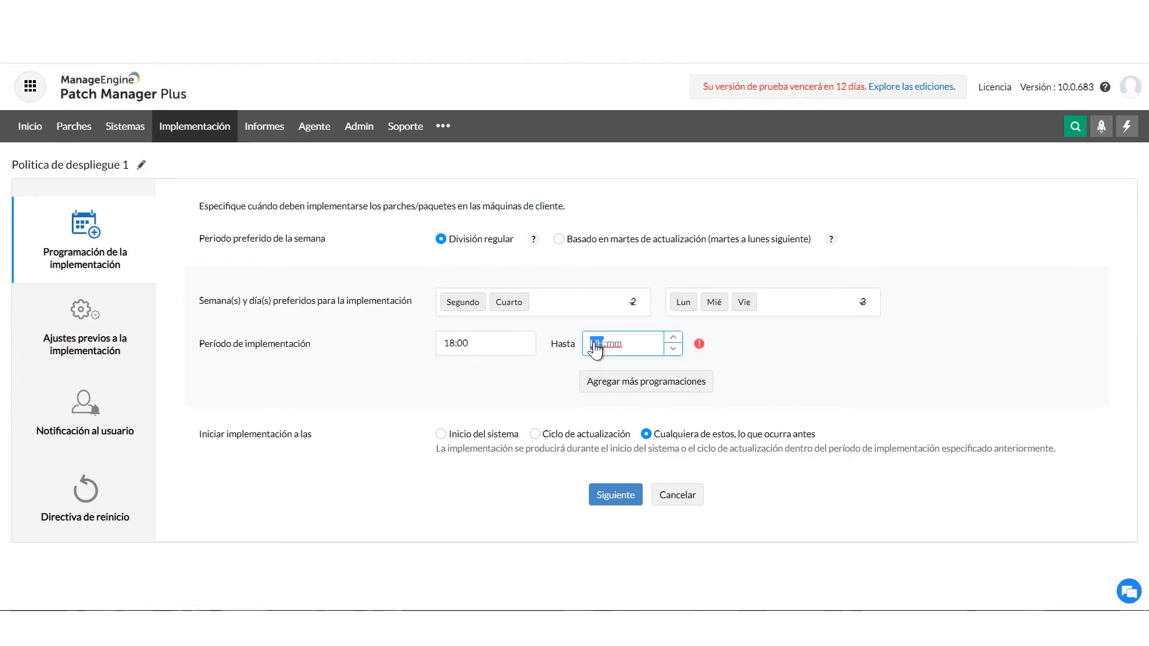
type("23:")
type("05")
left_click(827, 371)
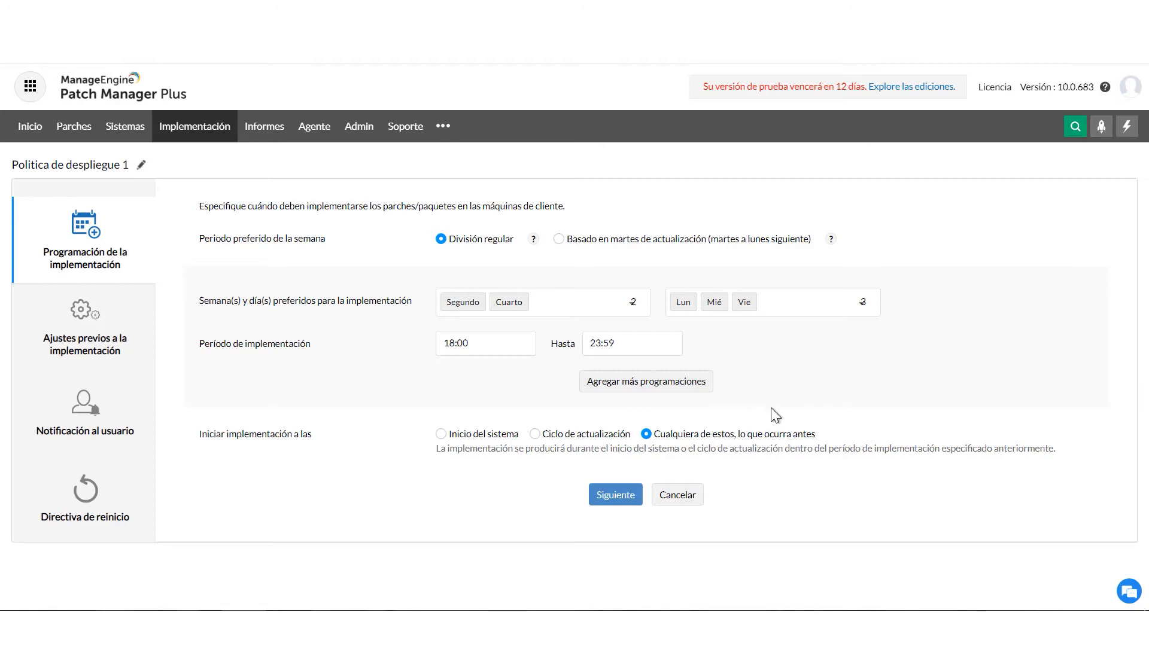
left_click(617, 501)
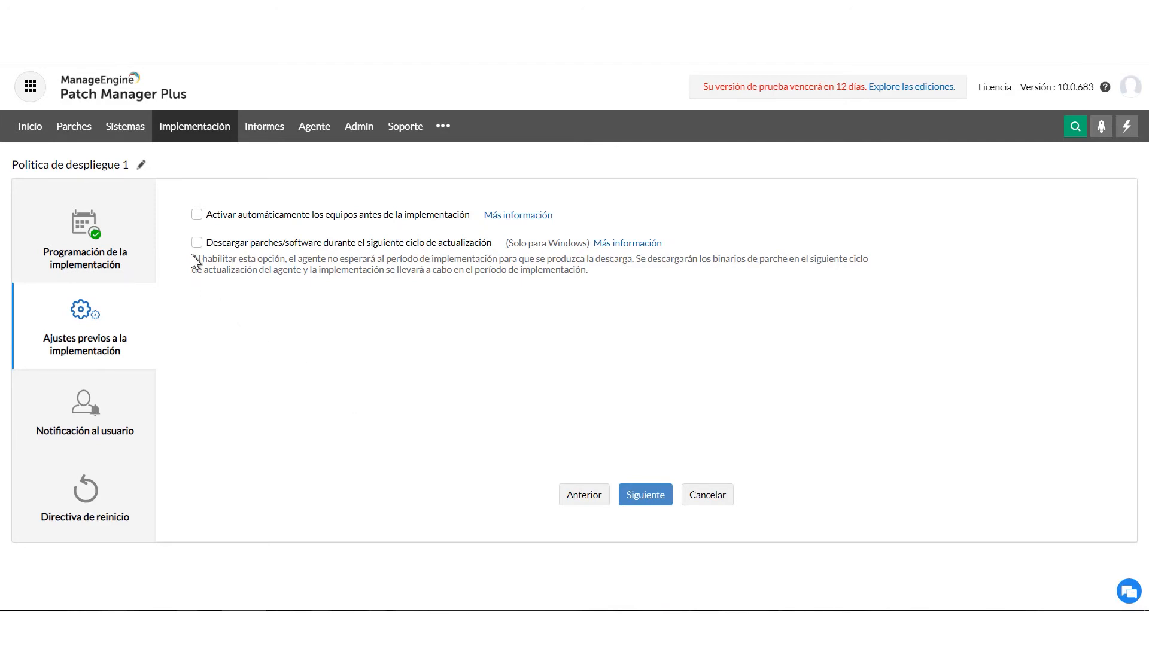
Step: Enable automatic computer wake-up before deployment and patch download during the next refresh cycle, and continue to user notification
left_click(197, 216)
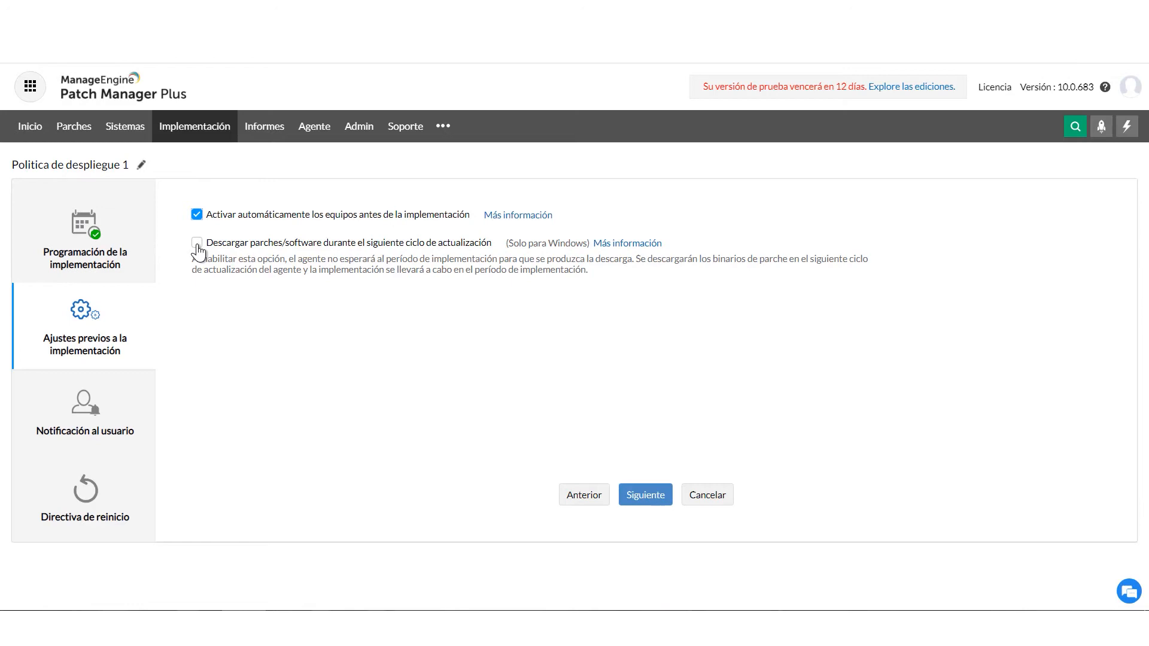
left_click(198, 252)
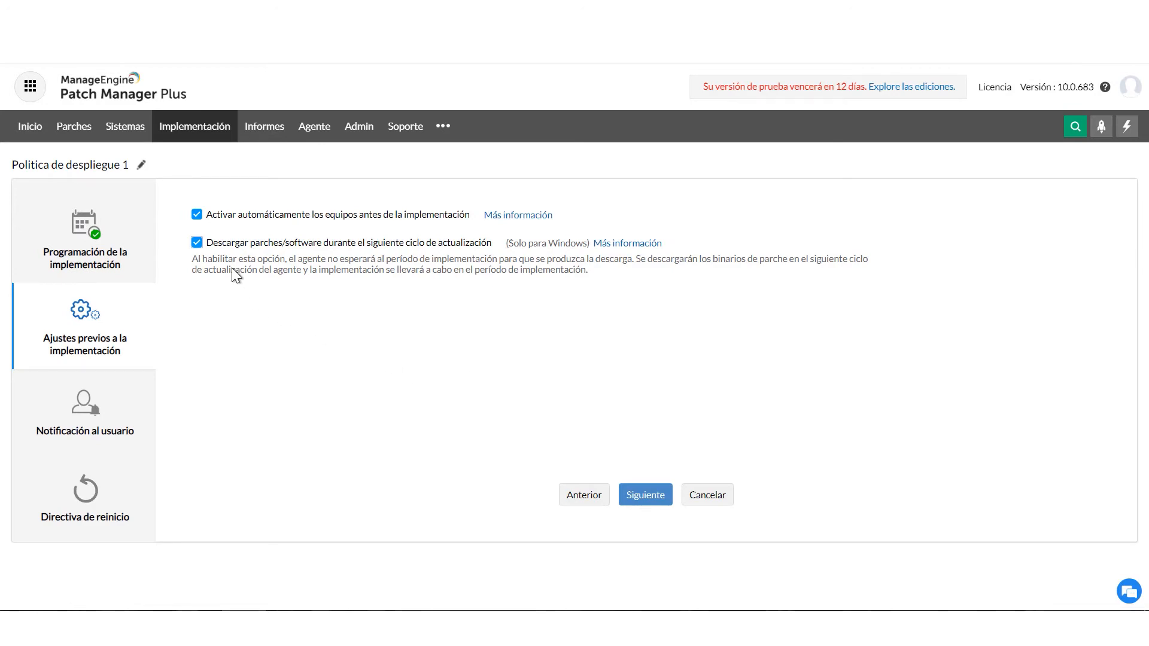
left_click(196, 245)
left_click(196, 246)
left_click(641, 495)
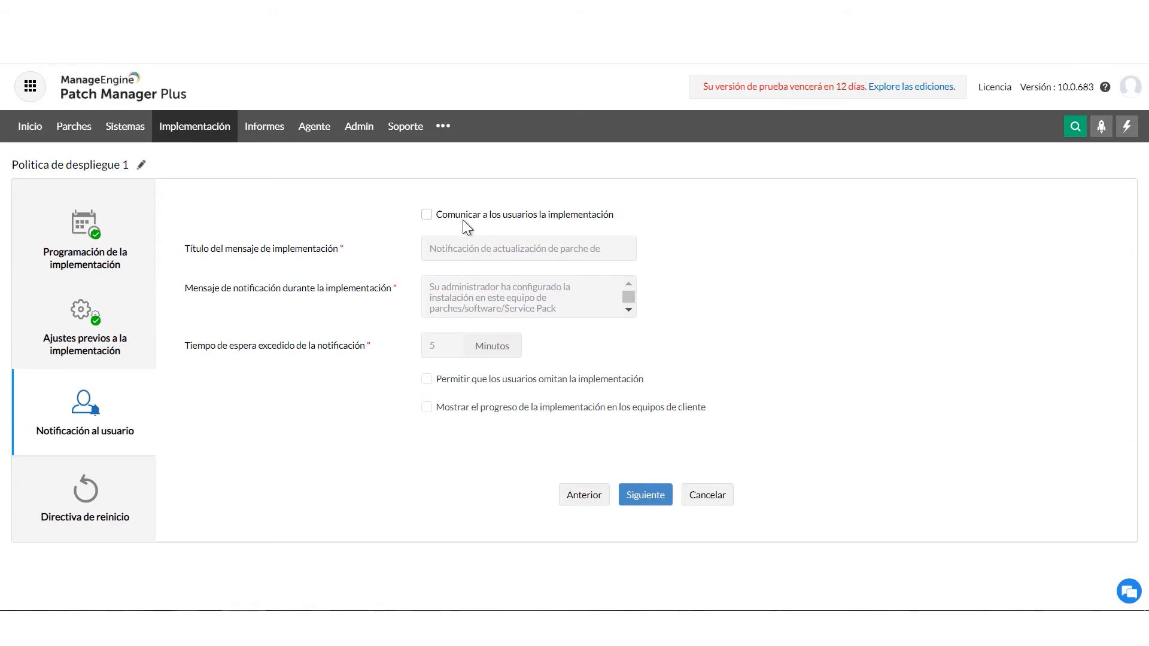
Step: Notify users of the deployment, allow skipping, force it after 3 days, start it unnotified after 30 idle minutes, and continue to the reboot policy
left_click(427, 215)
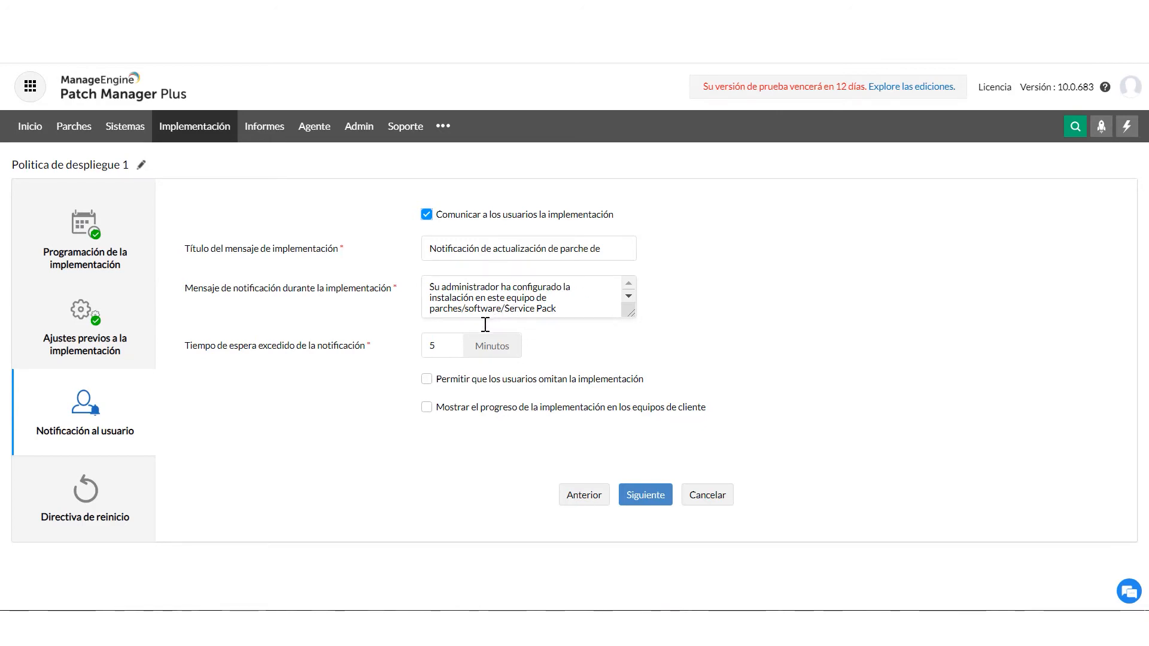
left_click(426, 381)
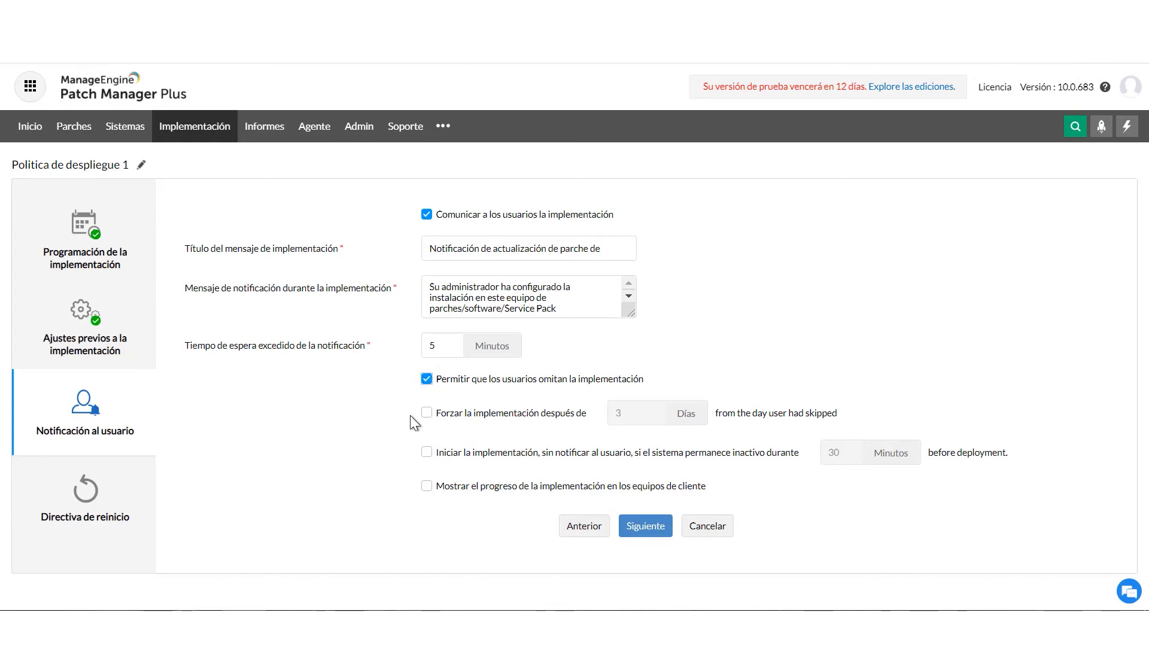
left_click(426, 414)
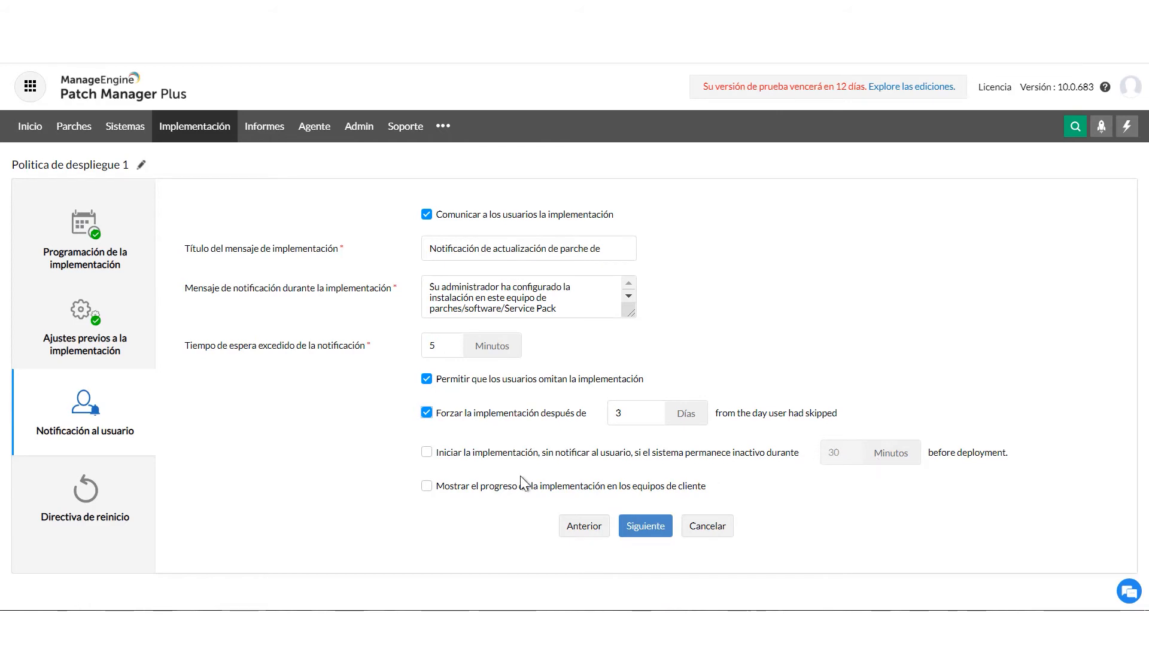
left_click(429, 453)
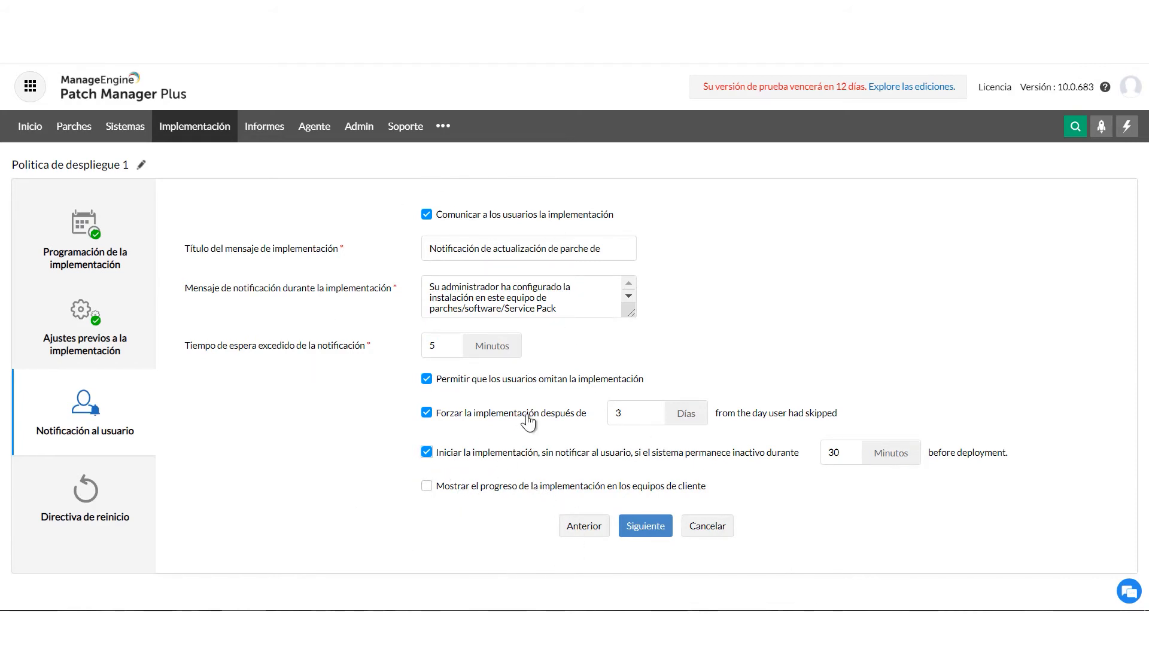
left_click(640, 532)
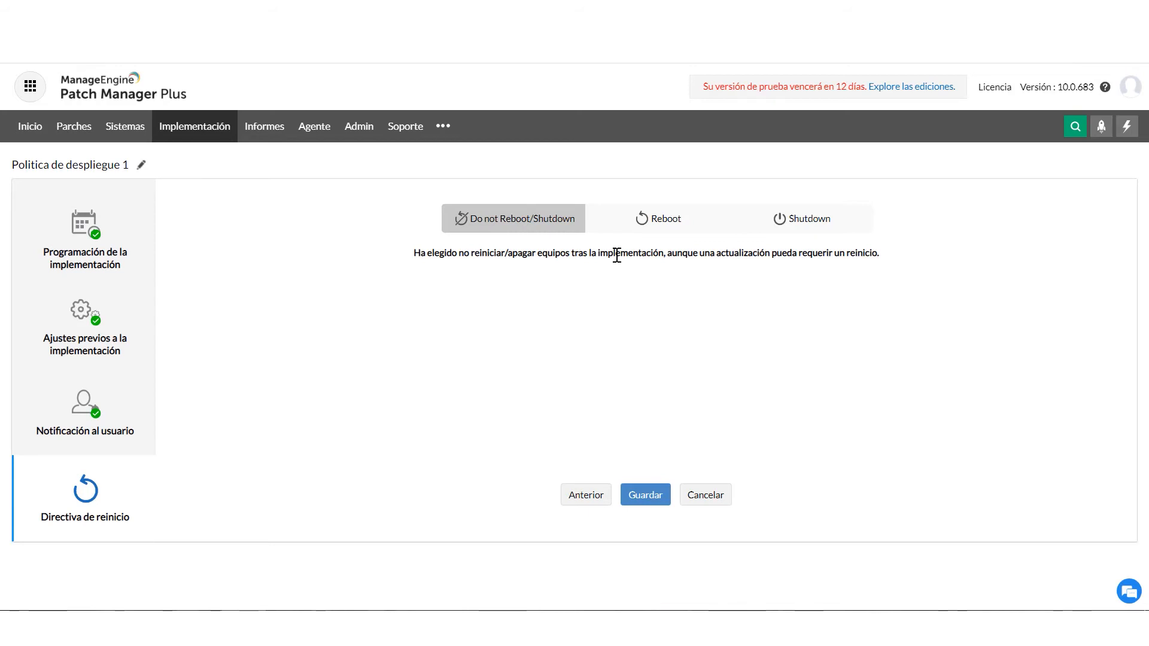
Step: Set the reboot policy to a forced Shutdown right after deployment, enable Reiniciar y luego apagar, and save the policy
left_click(679, 228)
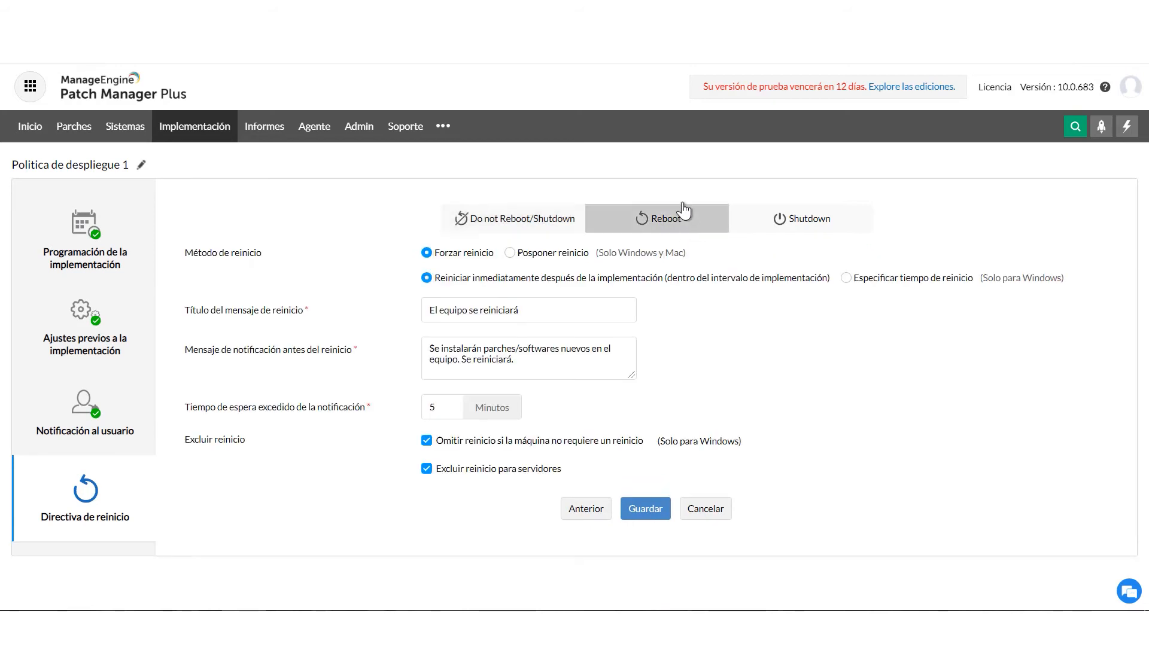
left_click(777, 220)
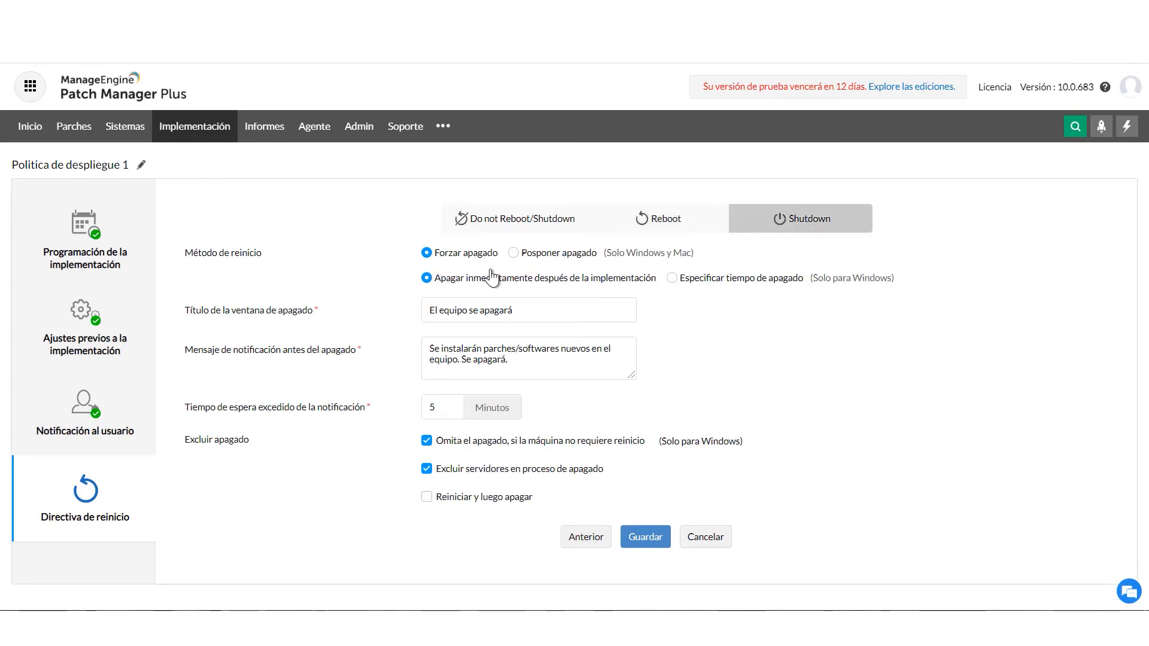
left_click(427, 497)
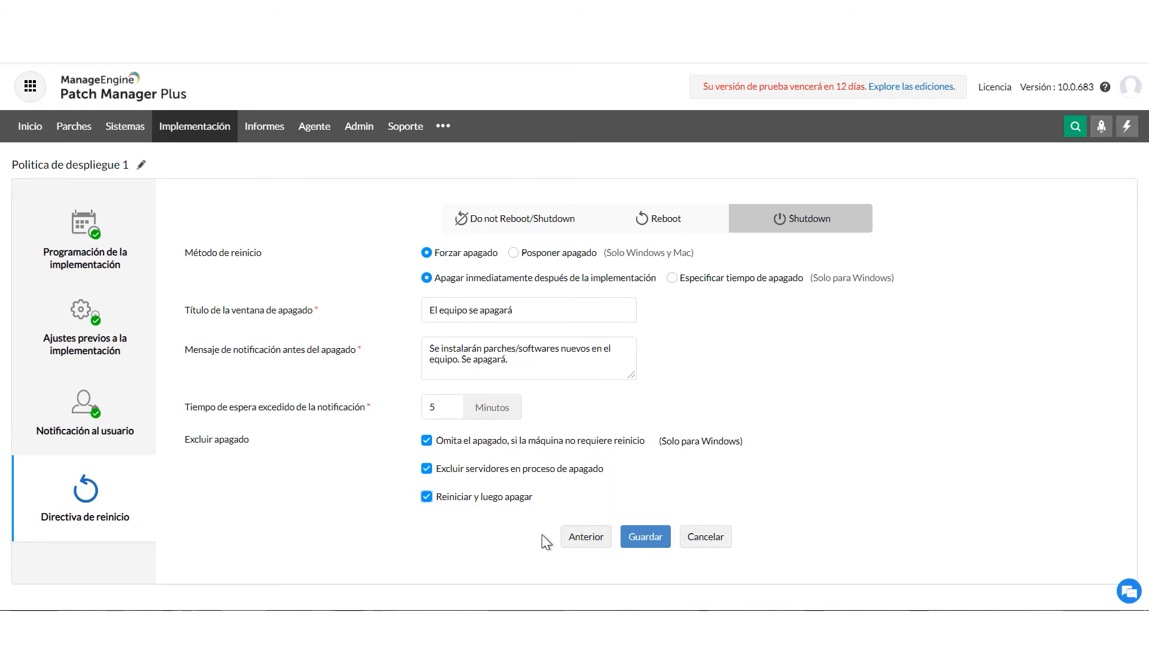
left_click(636, 539)
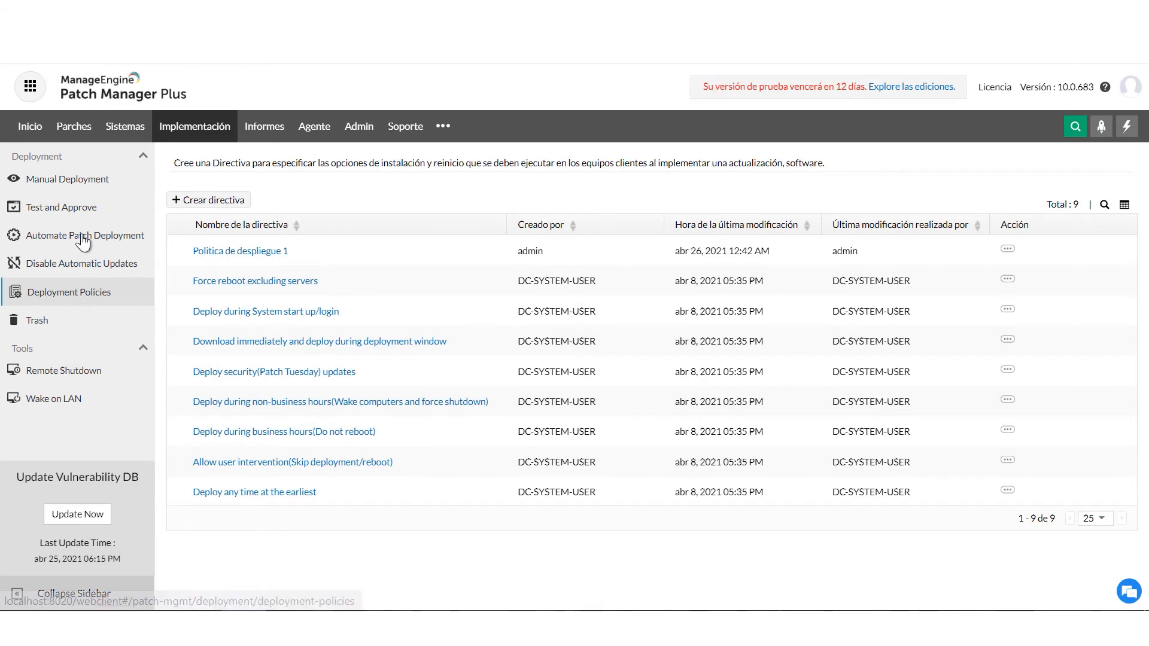
Step: Start a manual installation configuration for the missing Mozilla Firefox (x64) (88.0) patch
left_click(73, 180)
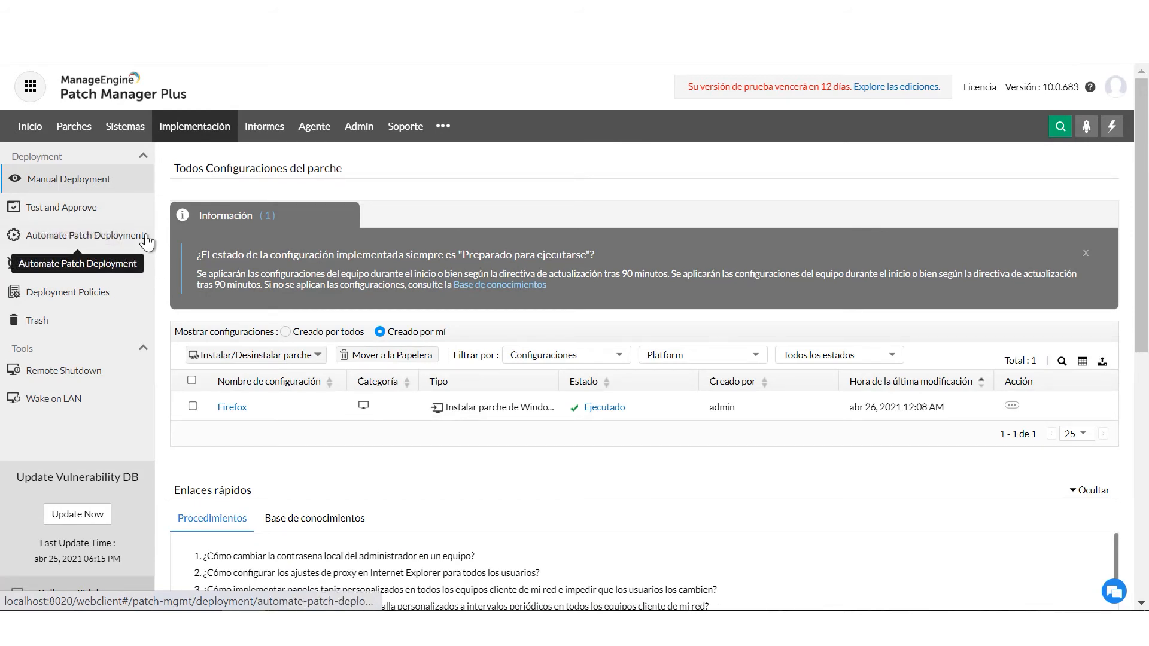
left_click(85, 137)
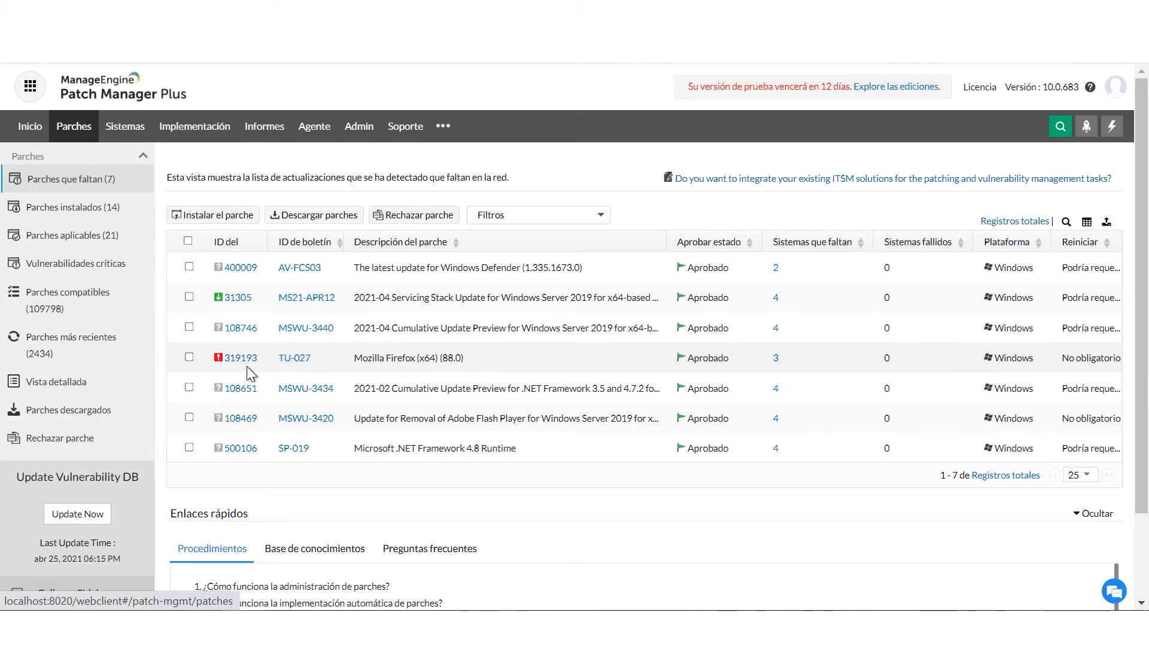
left_click(188, 358)
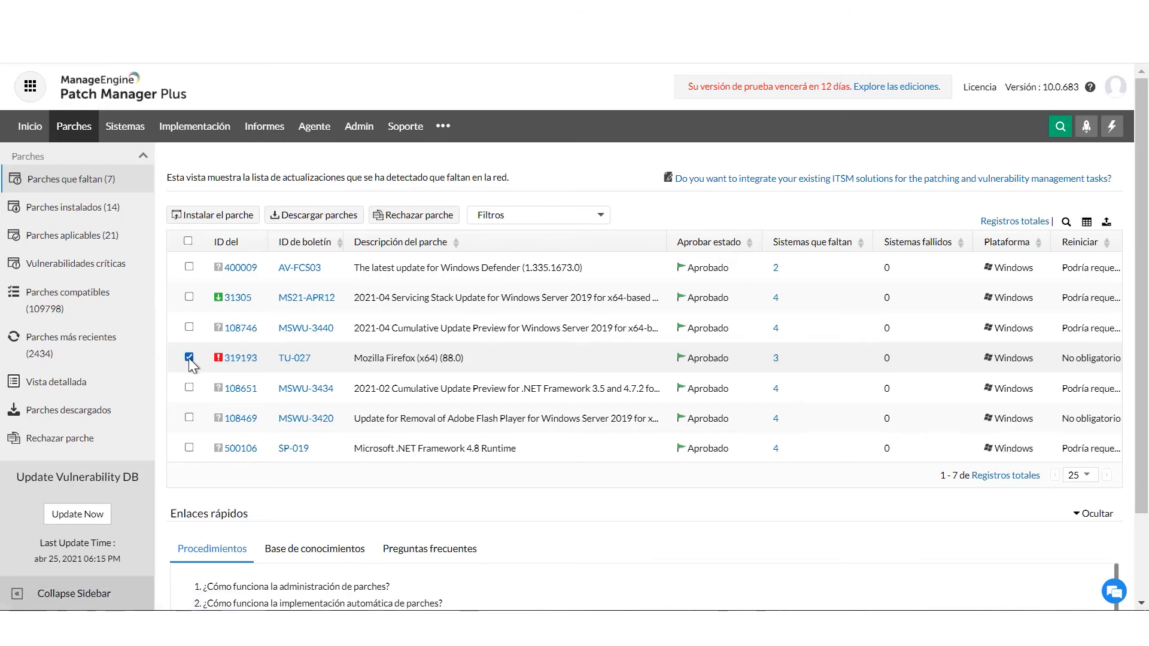
left_click(233, 219)
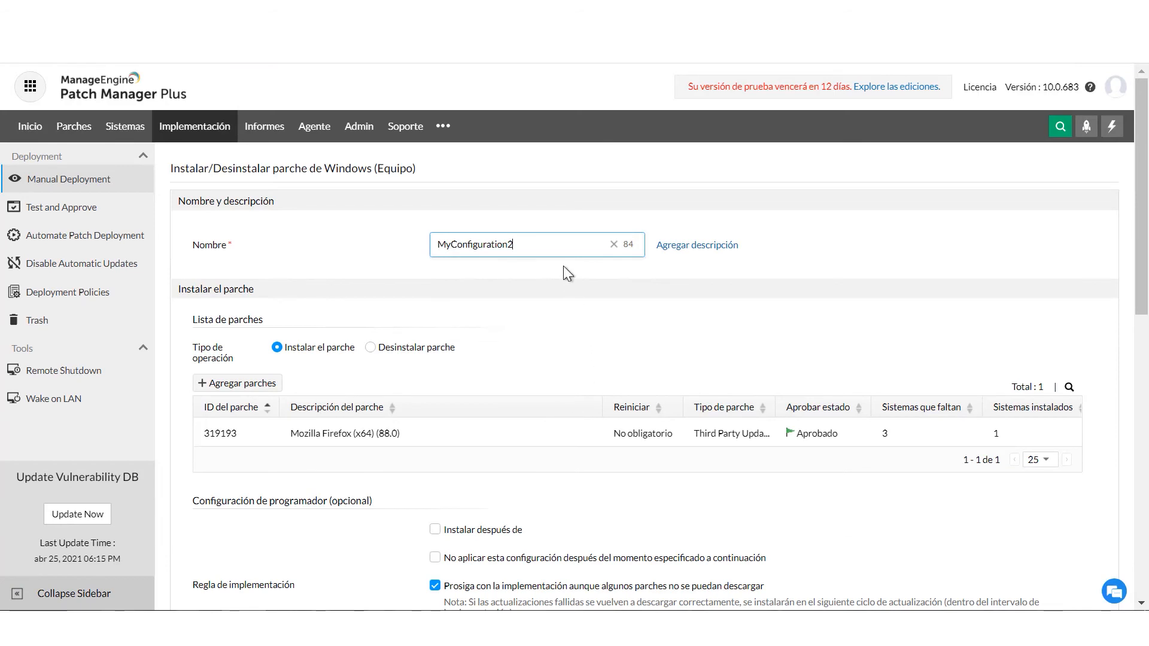
Step: Name the patch installation configuration "firefox update"
key("ctrl+a")
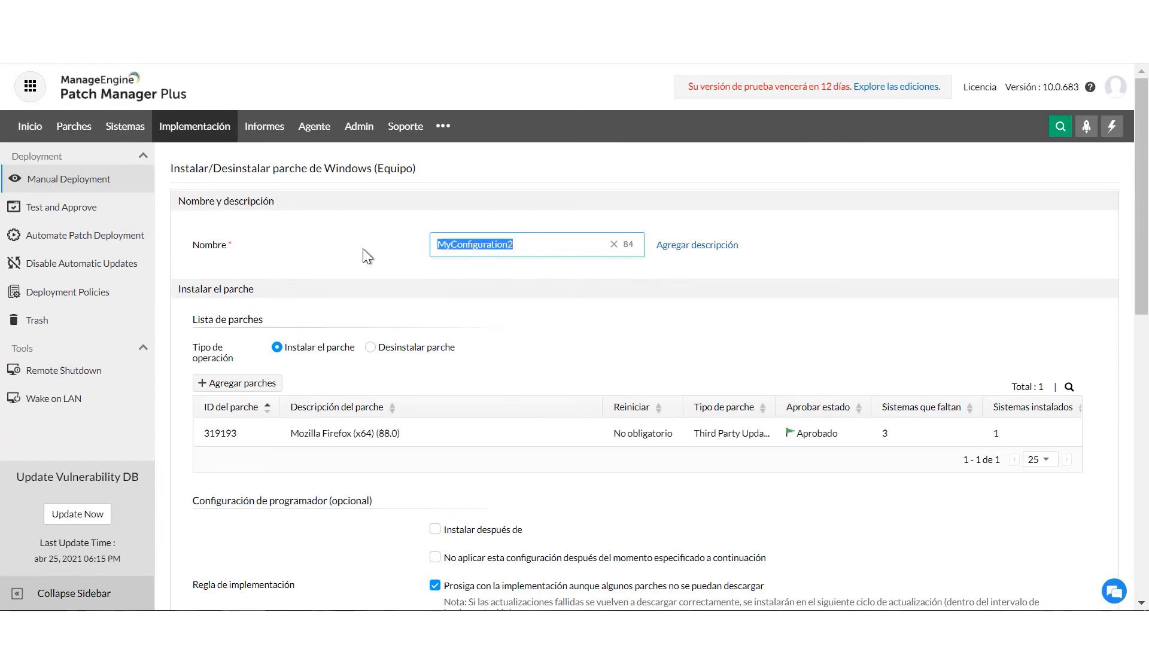
type("firefox")
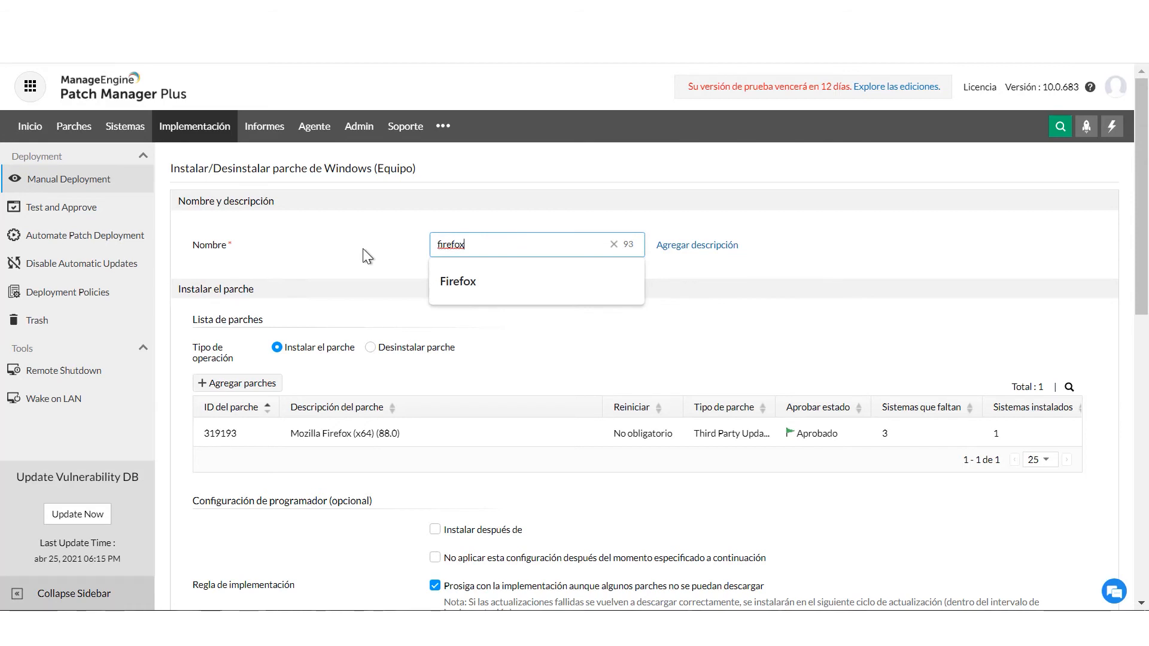
type(" update")
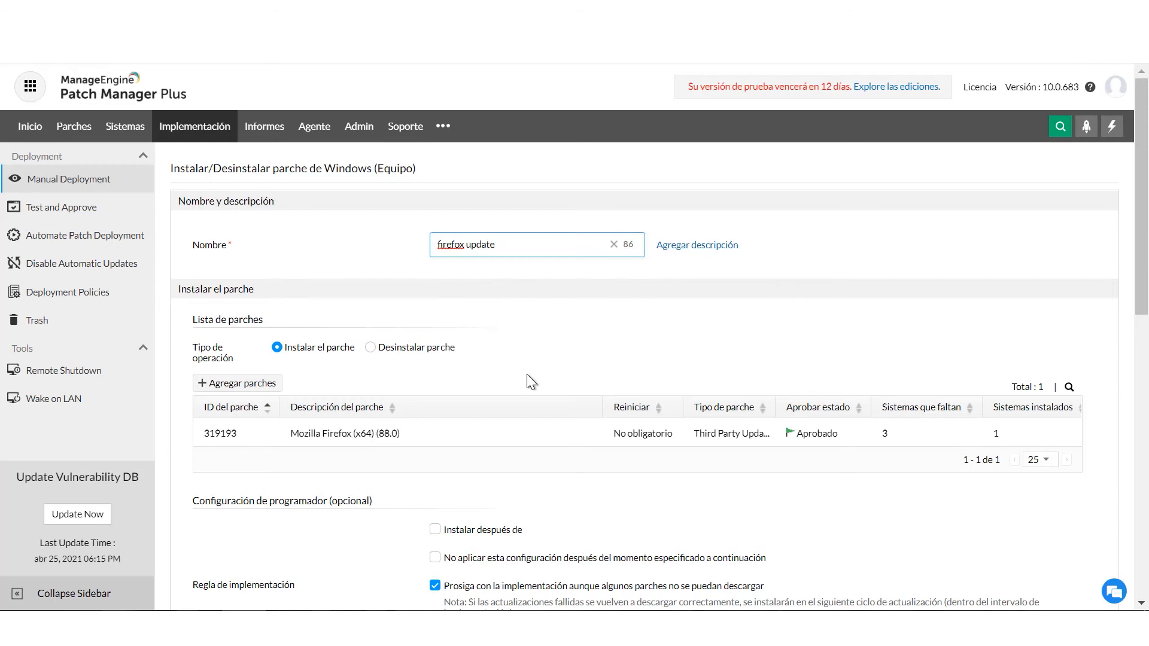
Step: Apply the deployment policy Politica de despliegue 1 to the Firefox patch installation
scroll(555, 380, "down", 3)
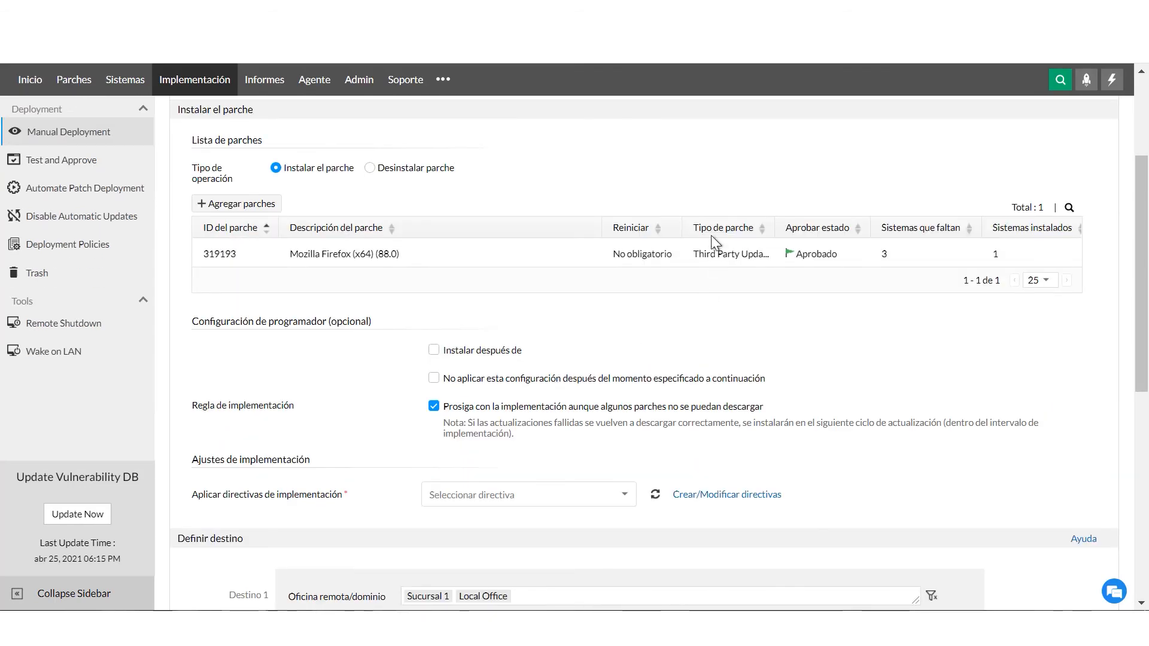
scroll(537, 281, "up", 2)
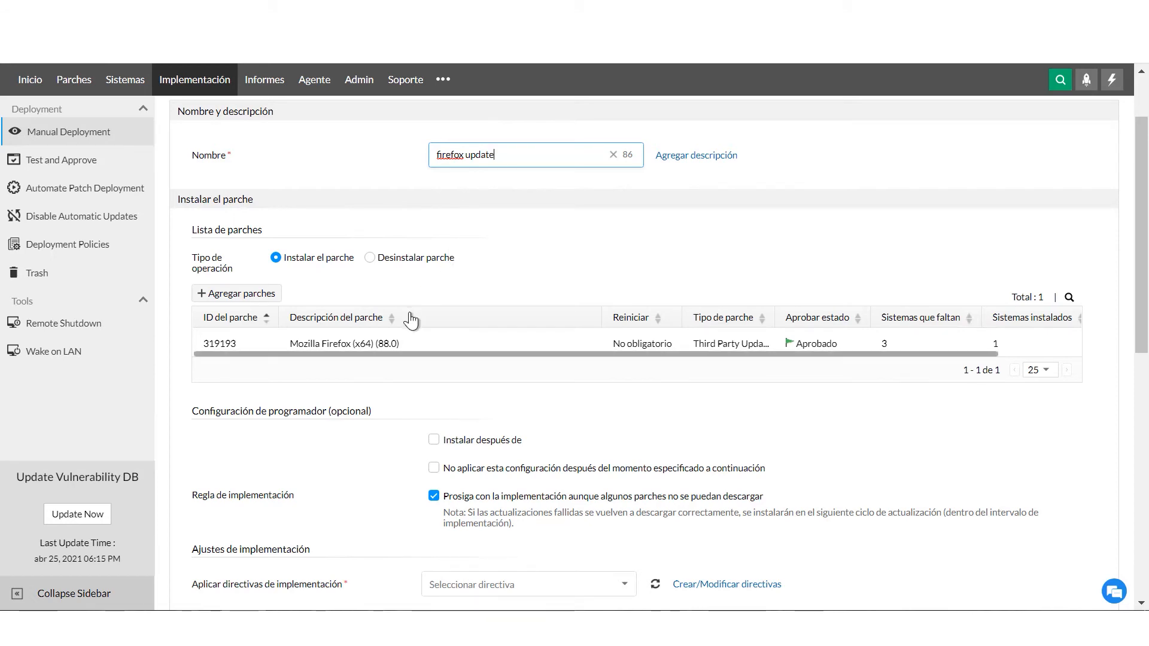
scroll(418, 335, "down", 1)
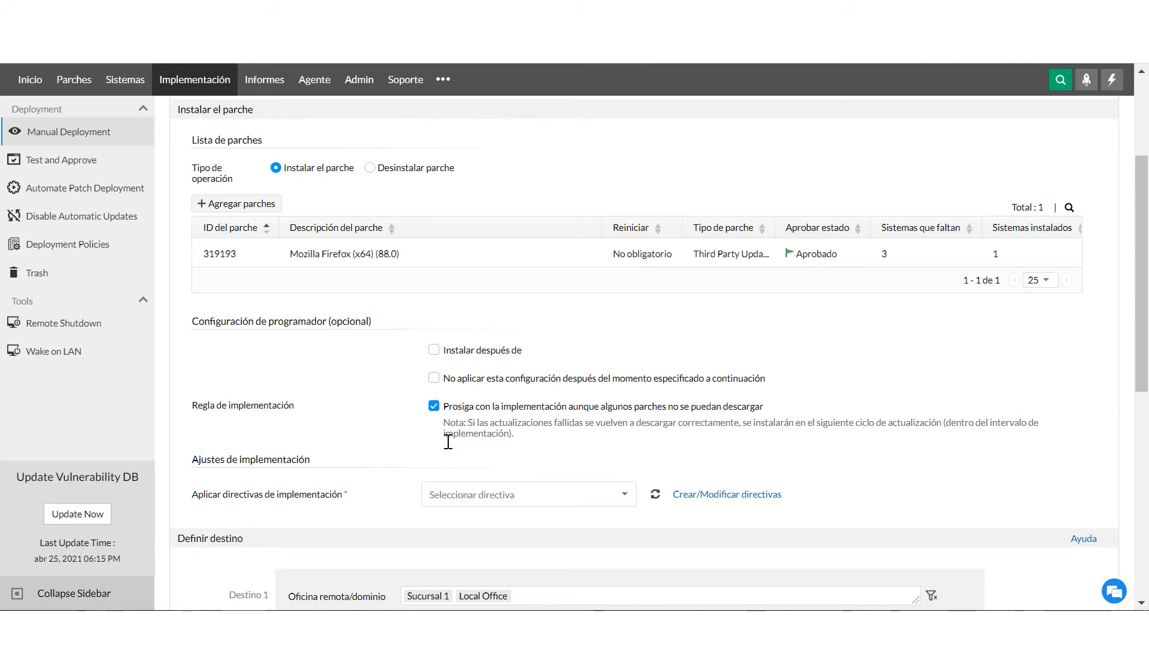
left_click(493, 500)
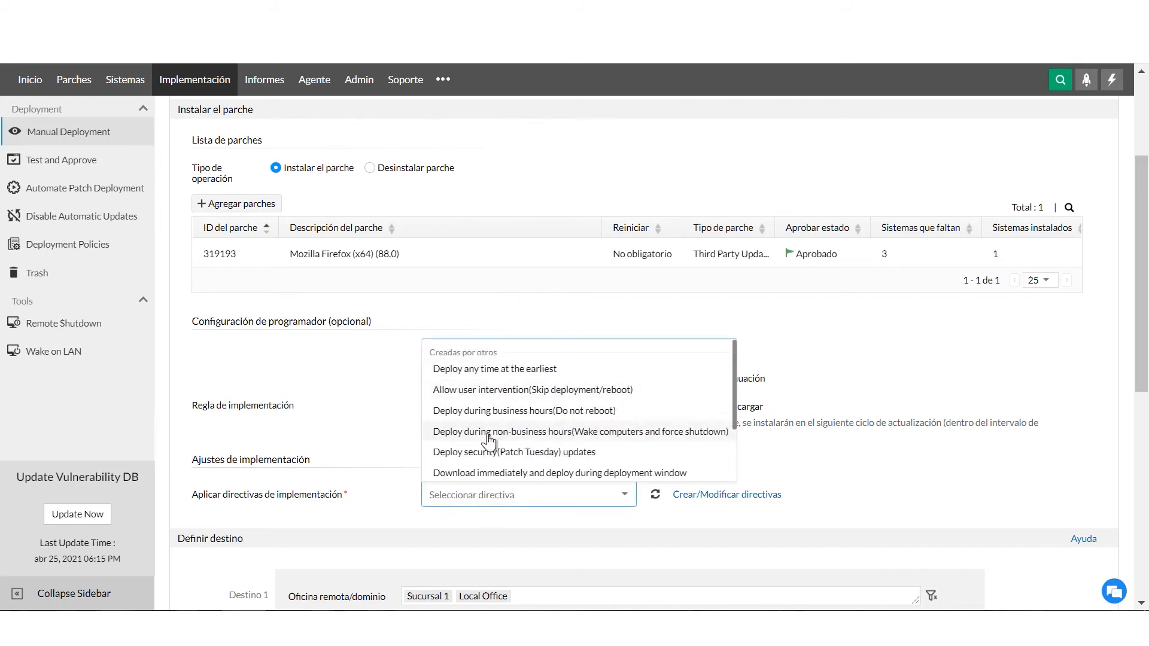
scroll(487, 428, "down", 5)
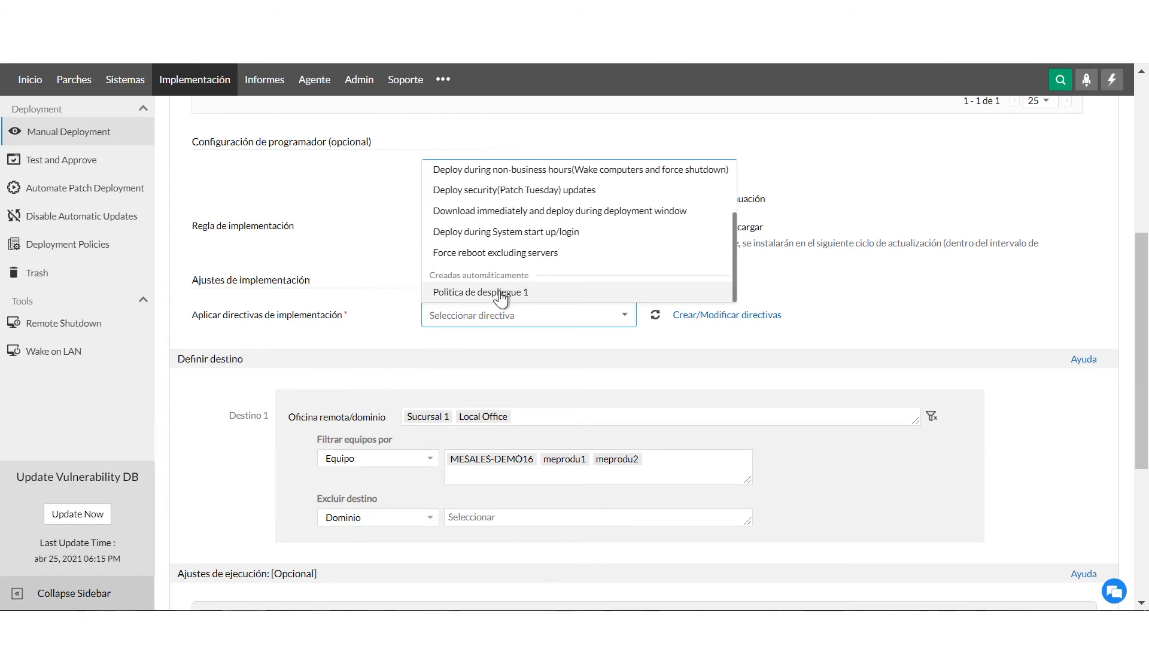
left_click(501, 294)
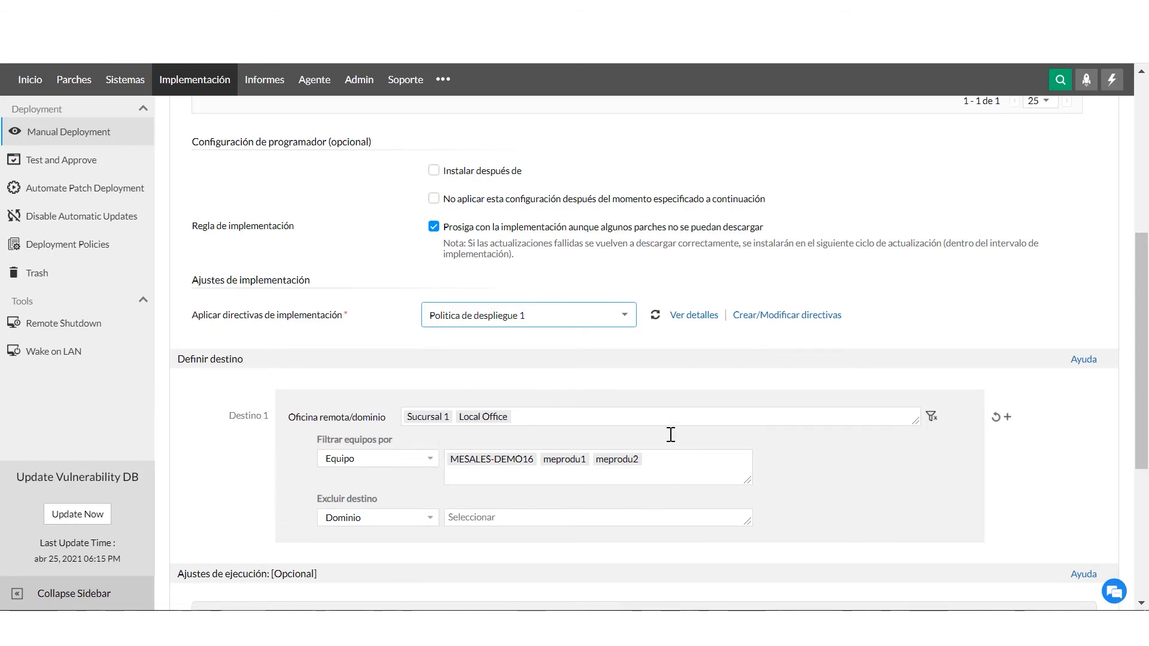
Step: Review the configuration's patch, targets and retry settings, and deploy it according to the chosen policy
scroll(549, 409, "up", 6)
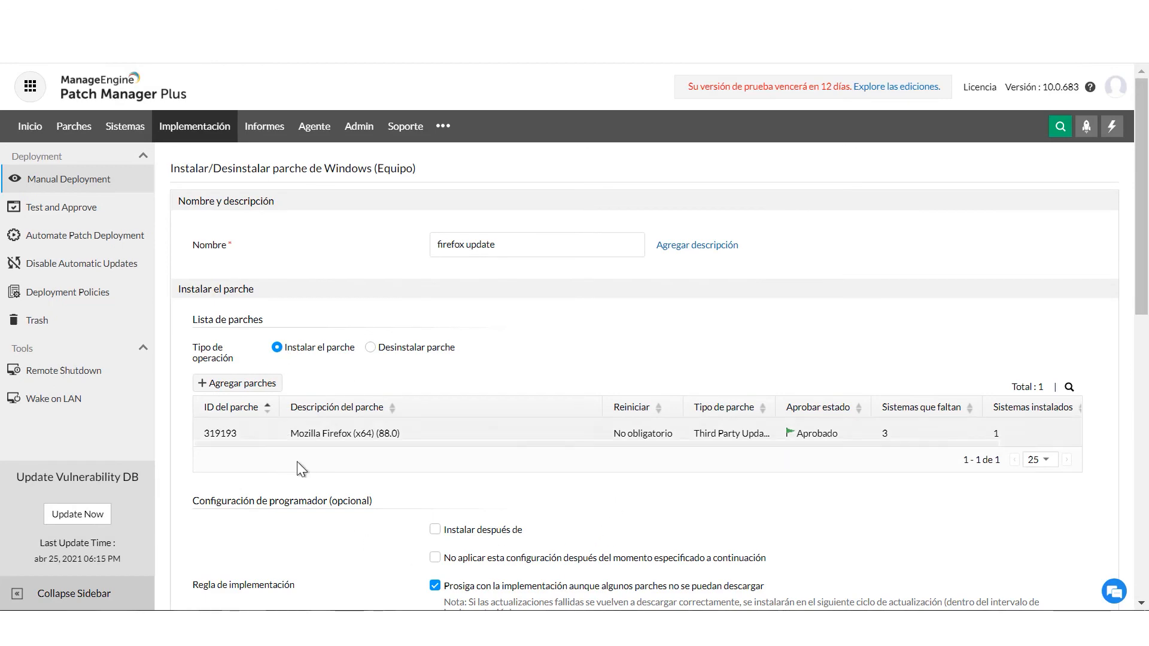
scroll(332, 445, "down", 3)
scroll(333, 446, "down", 8)
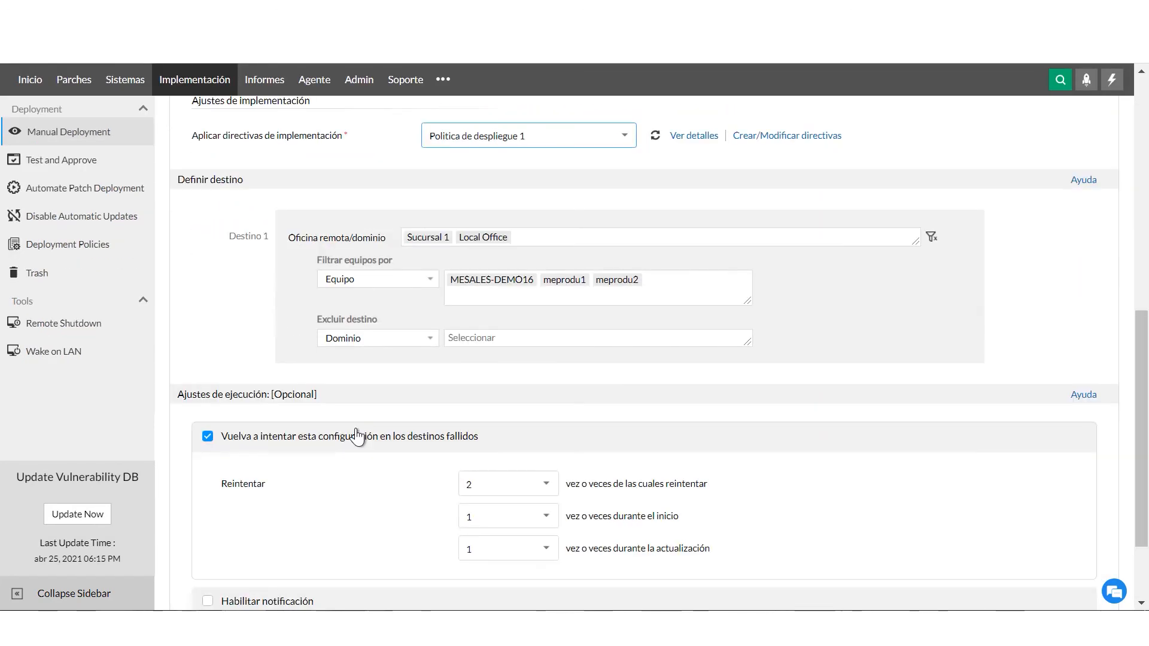
scroll(359, 432, "down", 1)
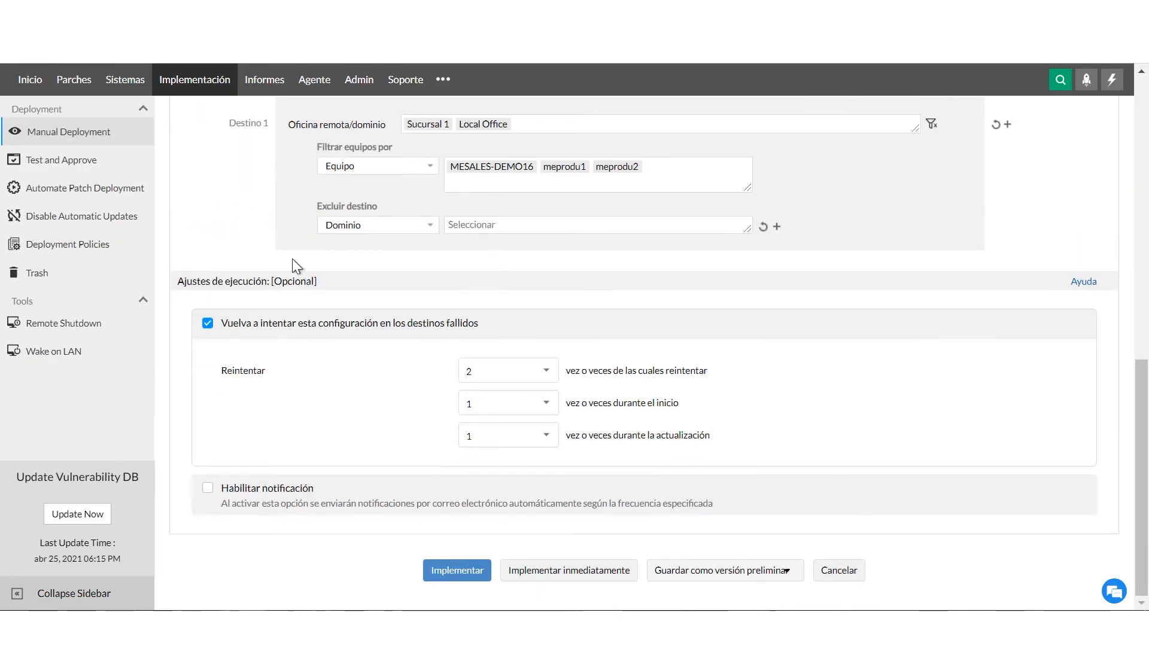
left_click(452, 574)
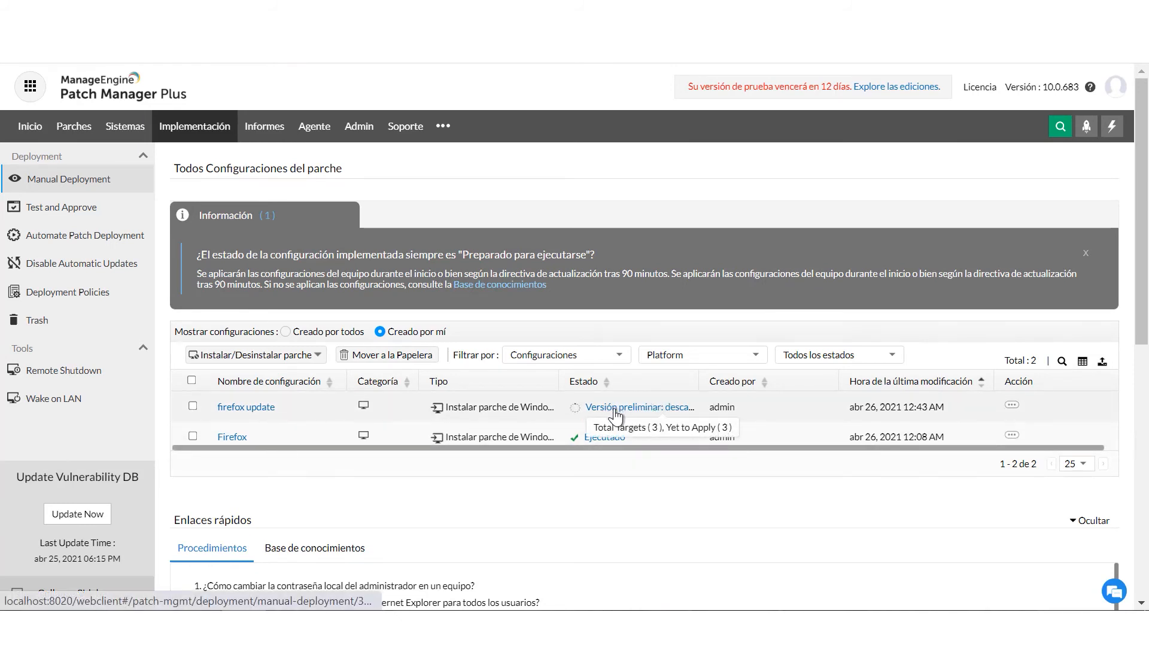
Step: Examine the earlier Firefox deployment's execution summary, configuration details and per-computer execution status
left_click(233, 438)
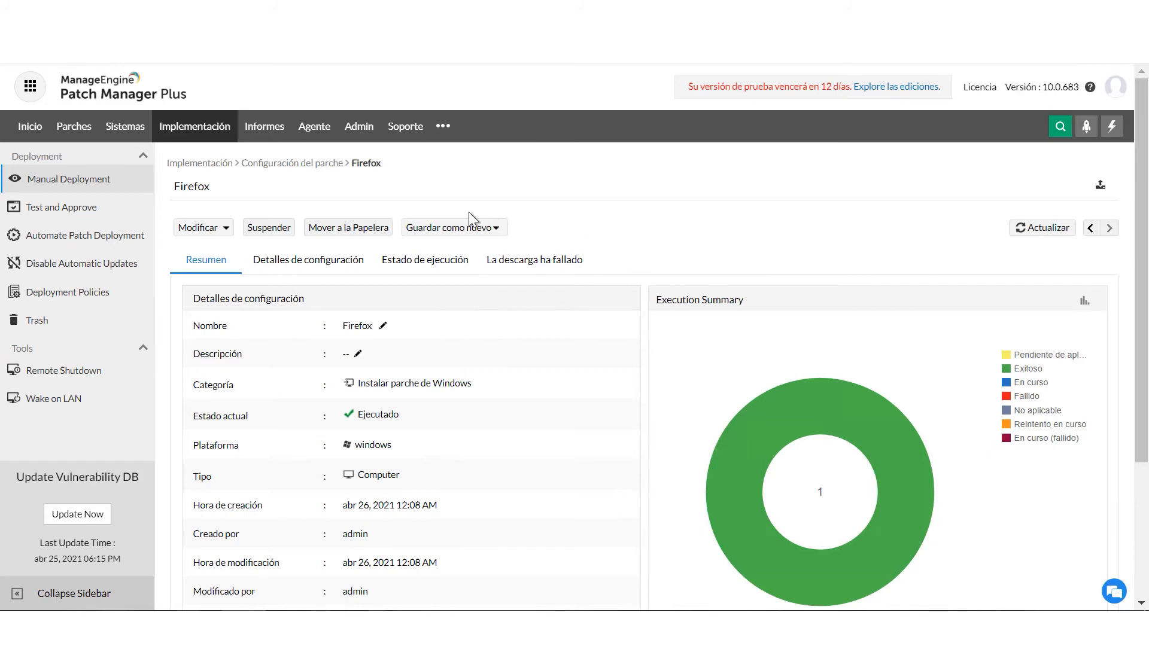
mouse_move(838, 422)
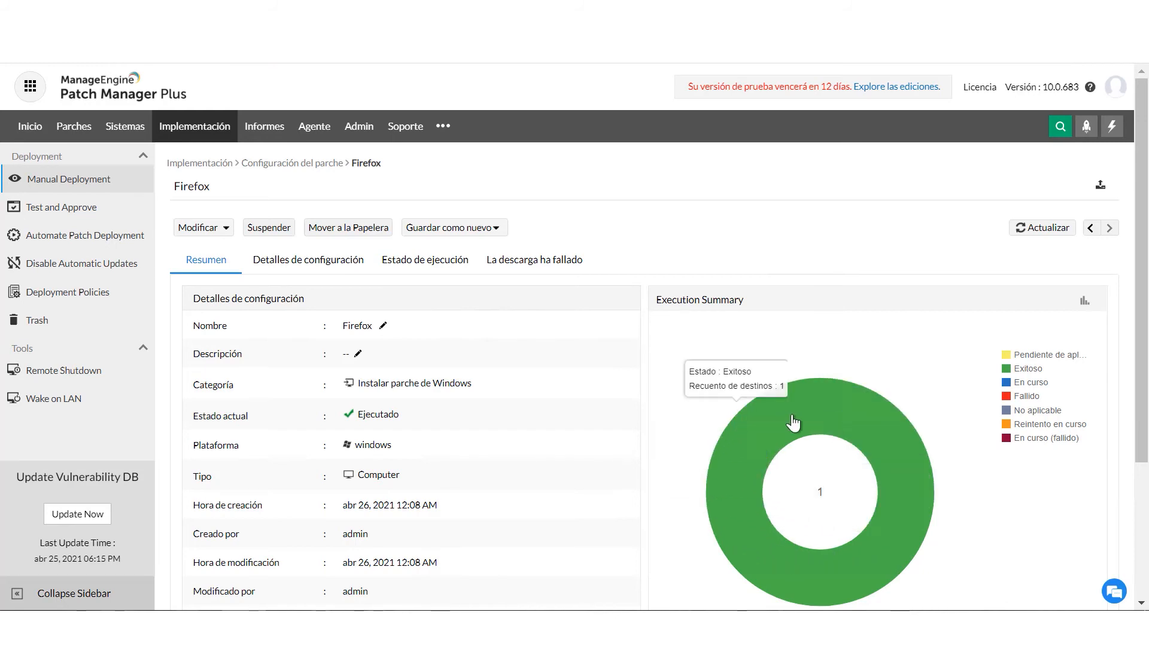
left_click(337, 262)
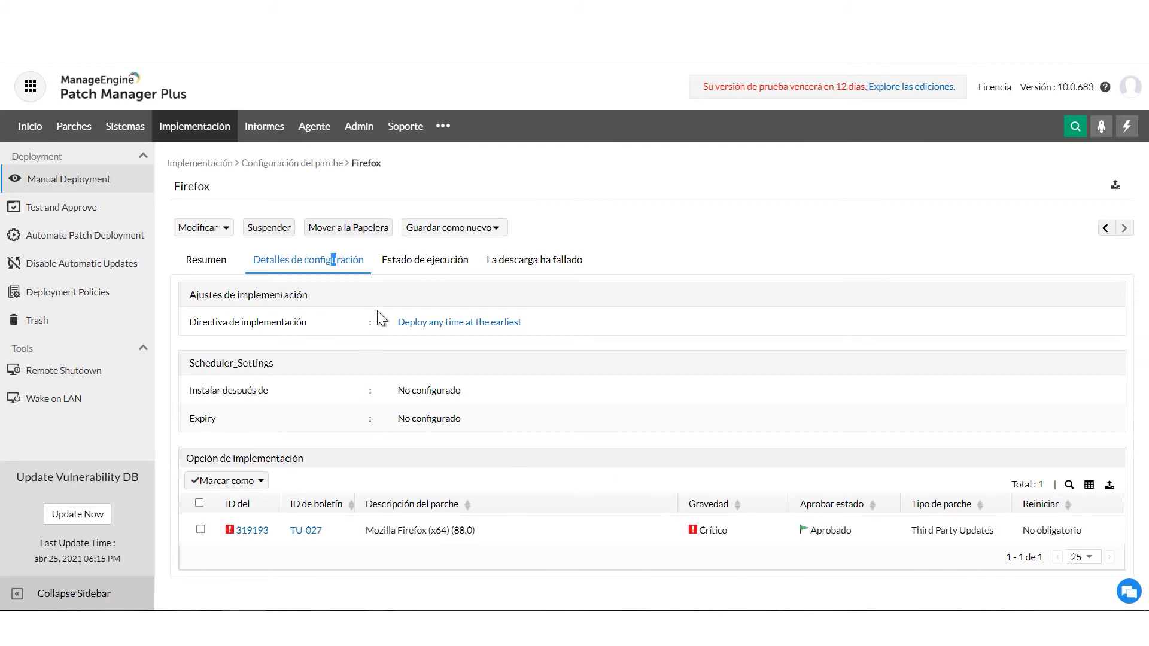
left_click(420, 260)
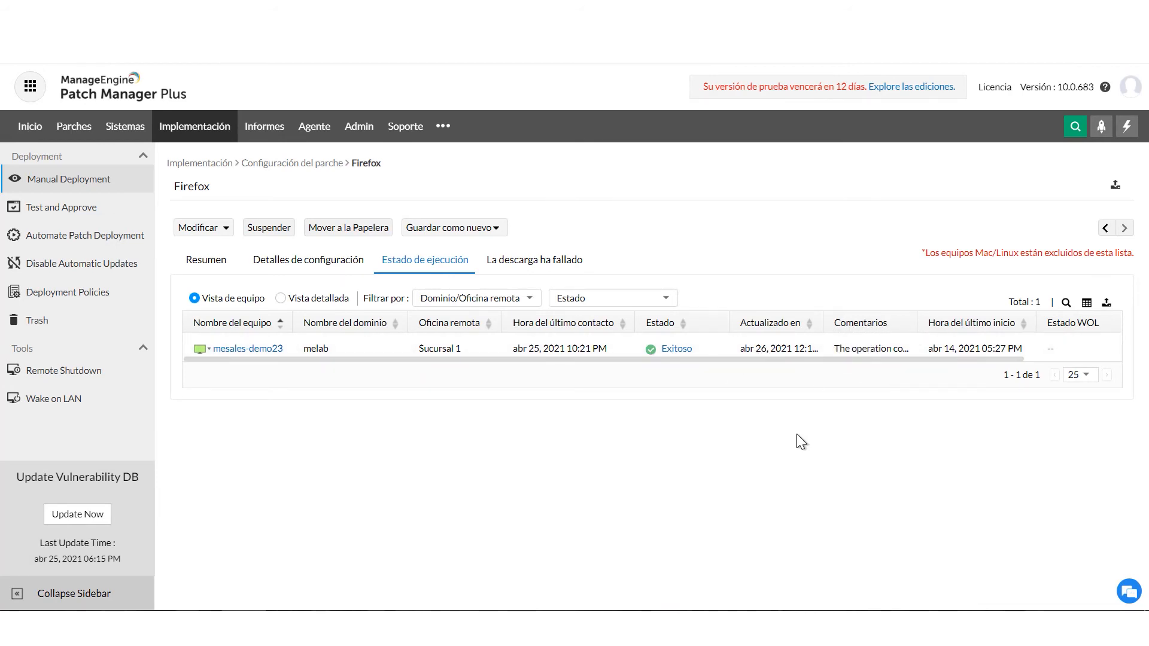
Step: Switch the patch approval mode to Probar y aprobar, keeping the approval state of existing patches
left_click(82, 211)
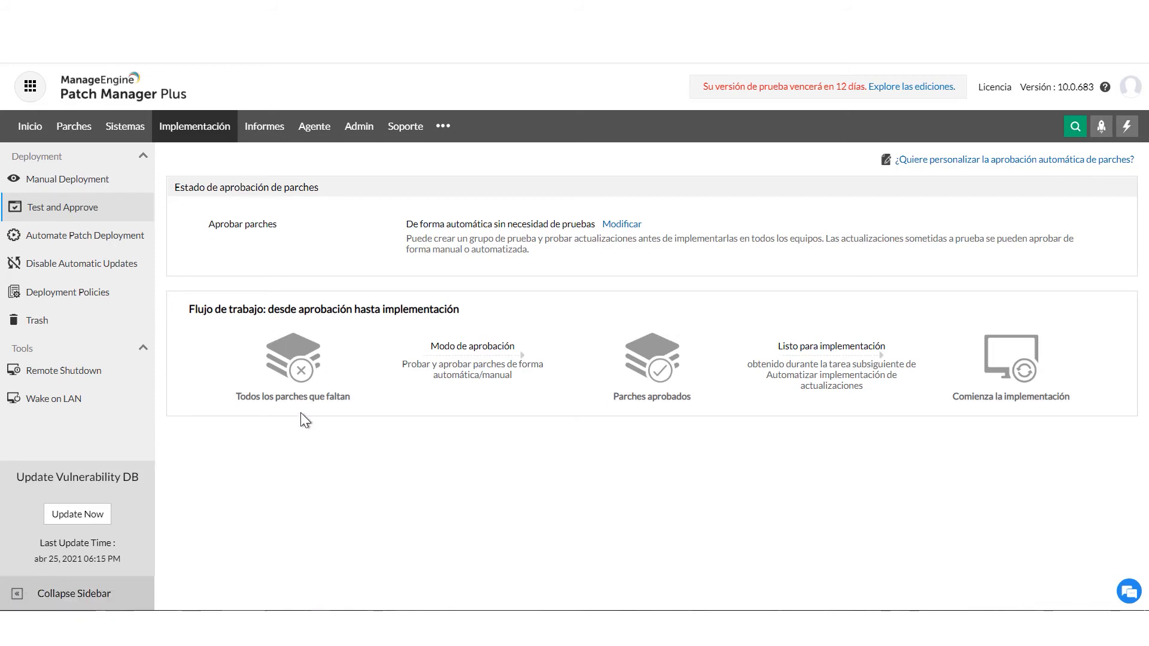
left_click(622, 225)
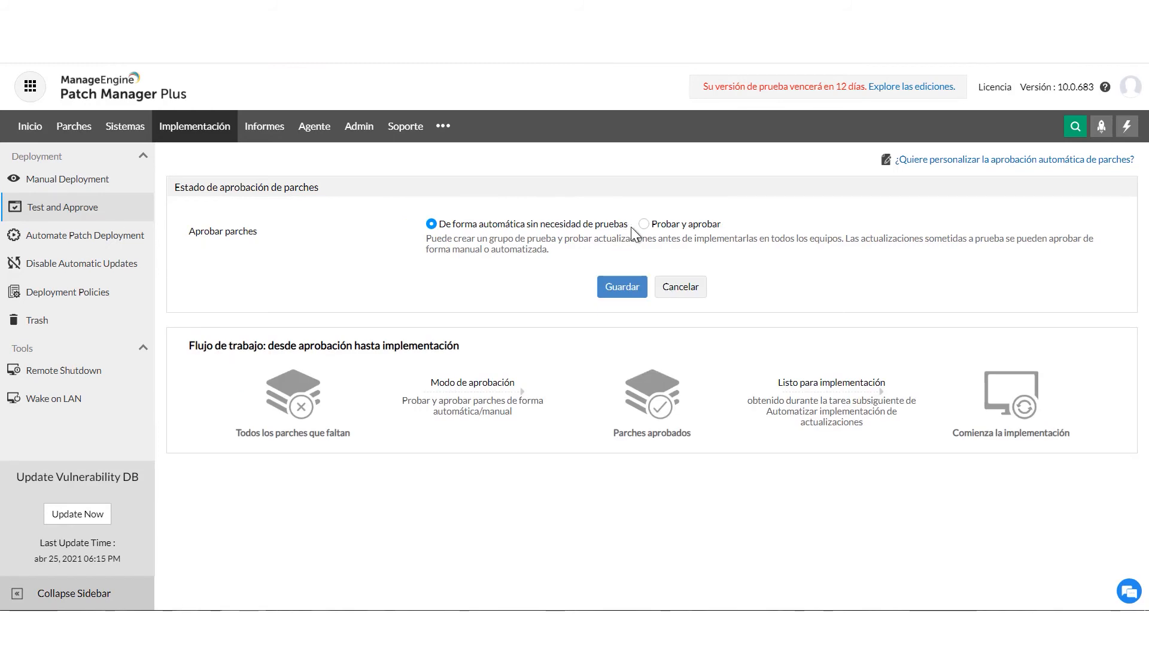
left_click(642, 223)
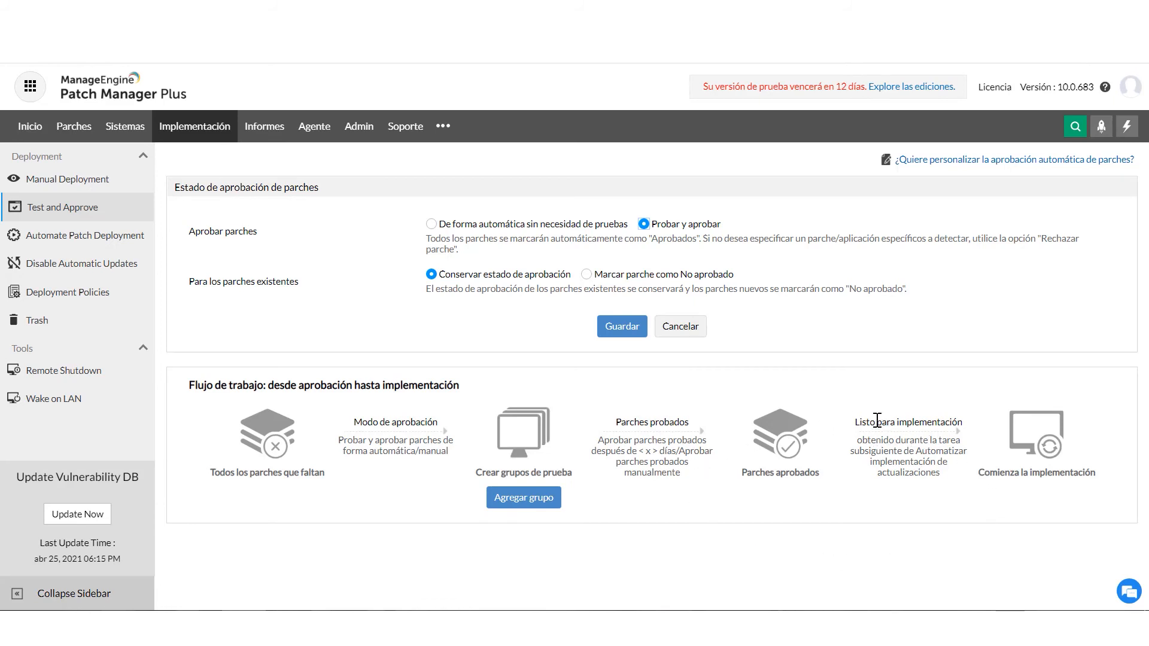
Step: Add a test group deployment for Windows and select Grupo_test as its target group
left_click(525, 506)
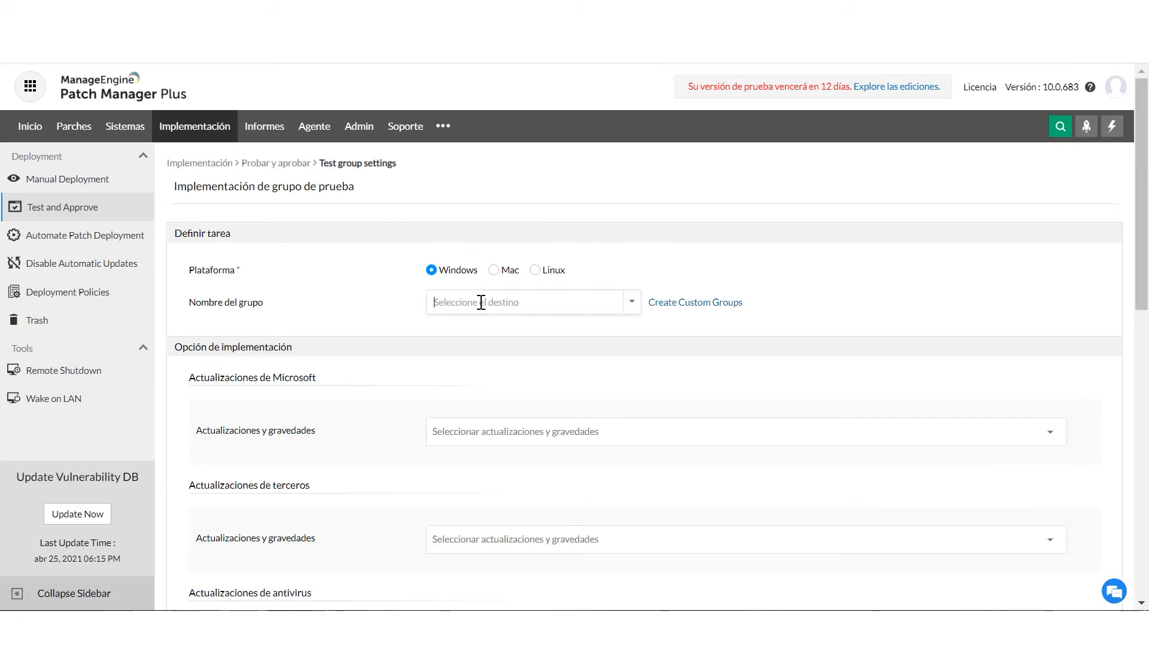
left_click(629, 305)
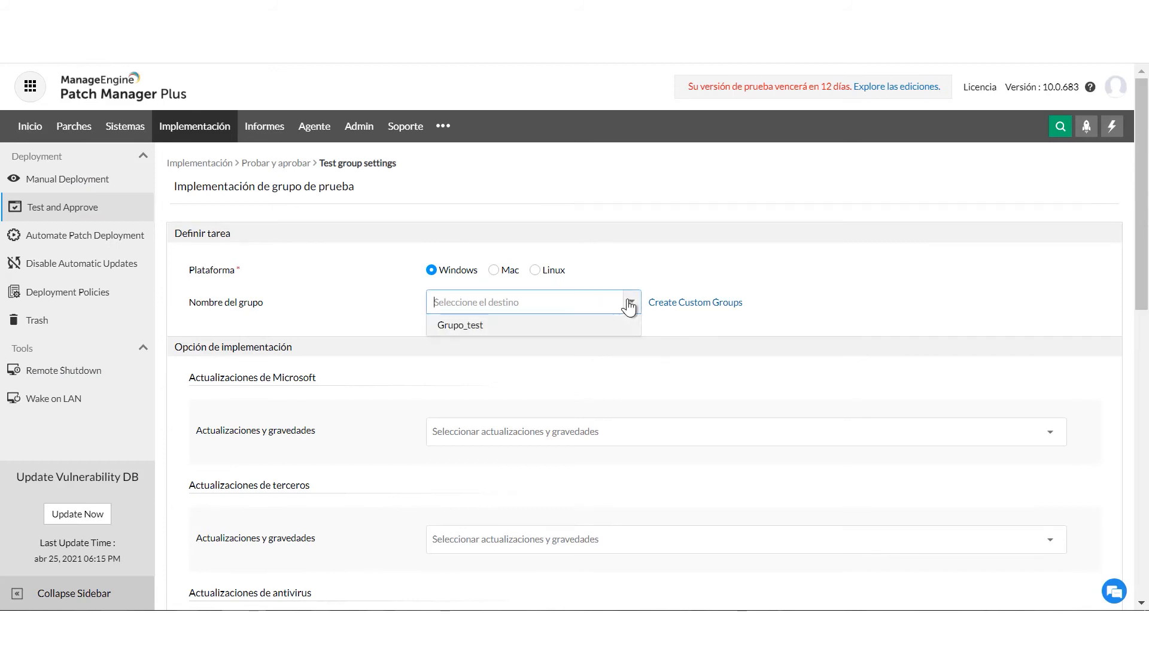
left_click(472, 329)
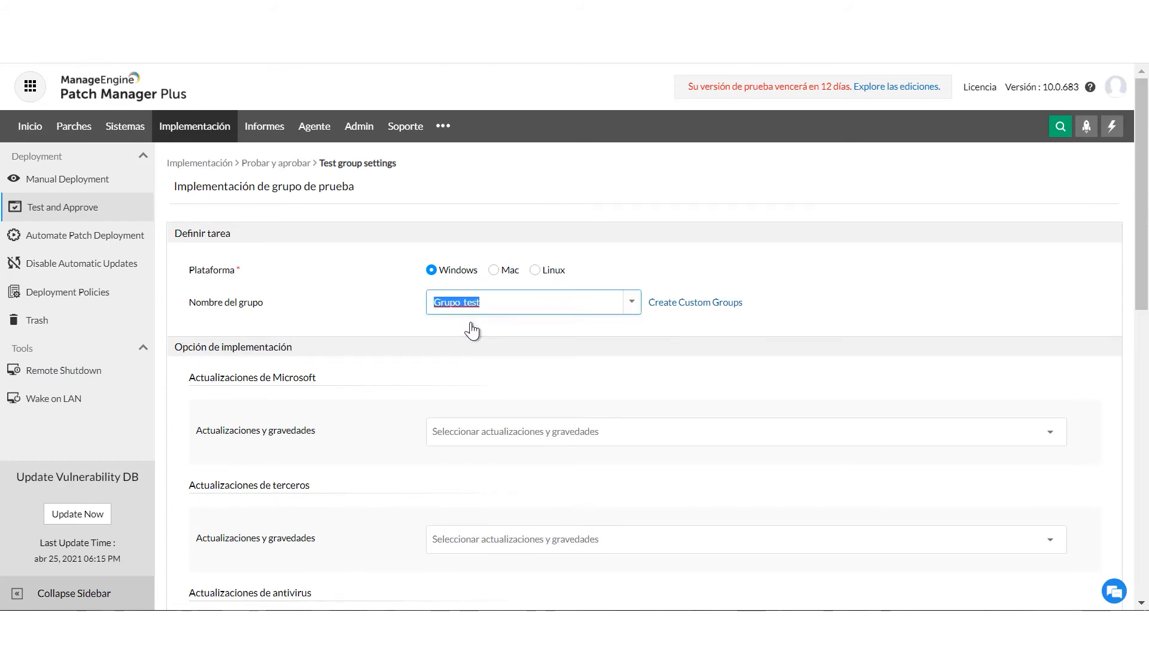
Step: Start a new custom computer group, add meprodu2 as a member, and switch the group category to Estático único
left_click(681, 311)
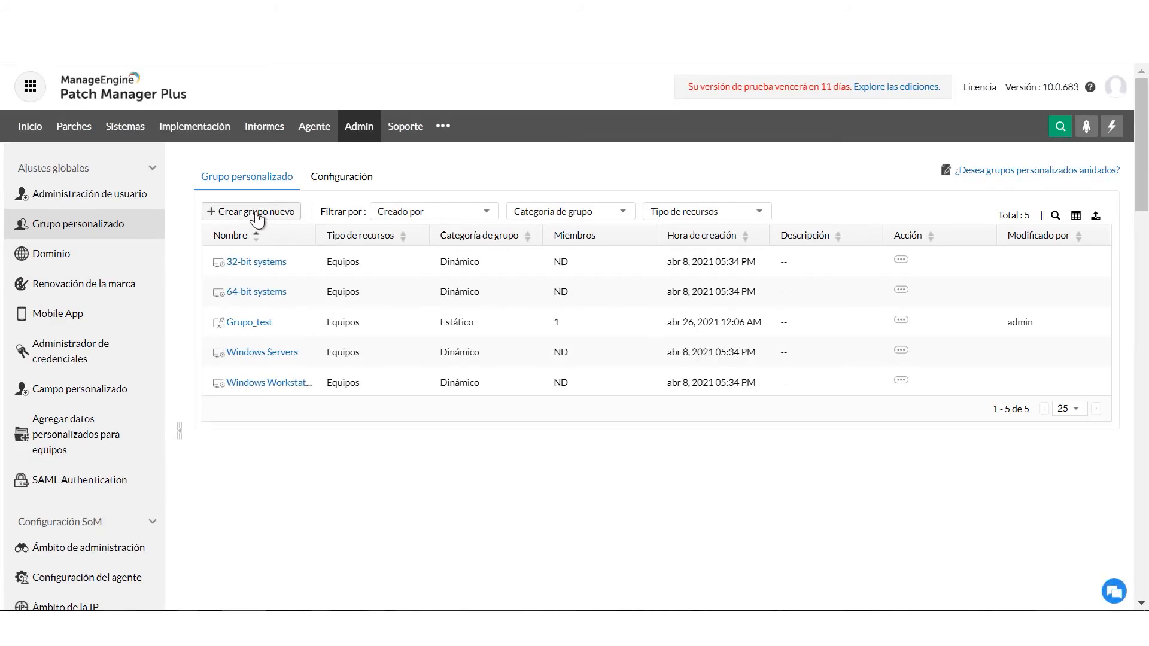
left_click(256, 215)
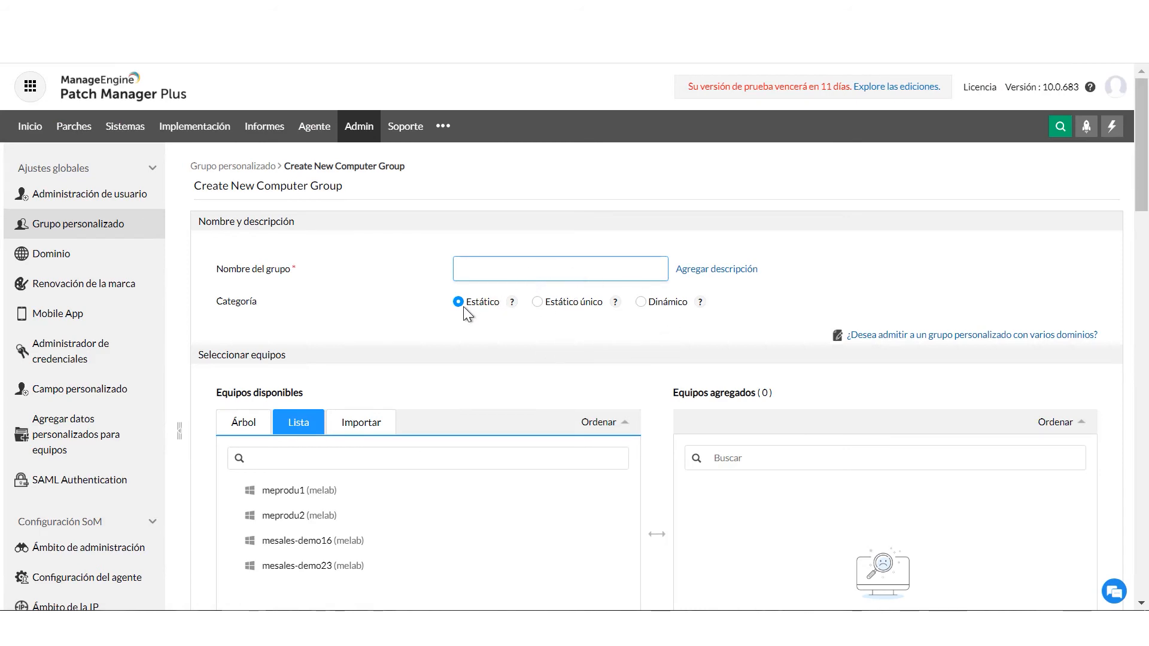
scroll(469, 310, "down", 2)
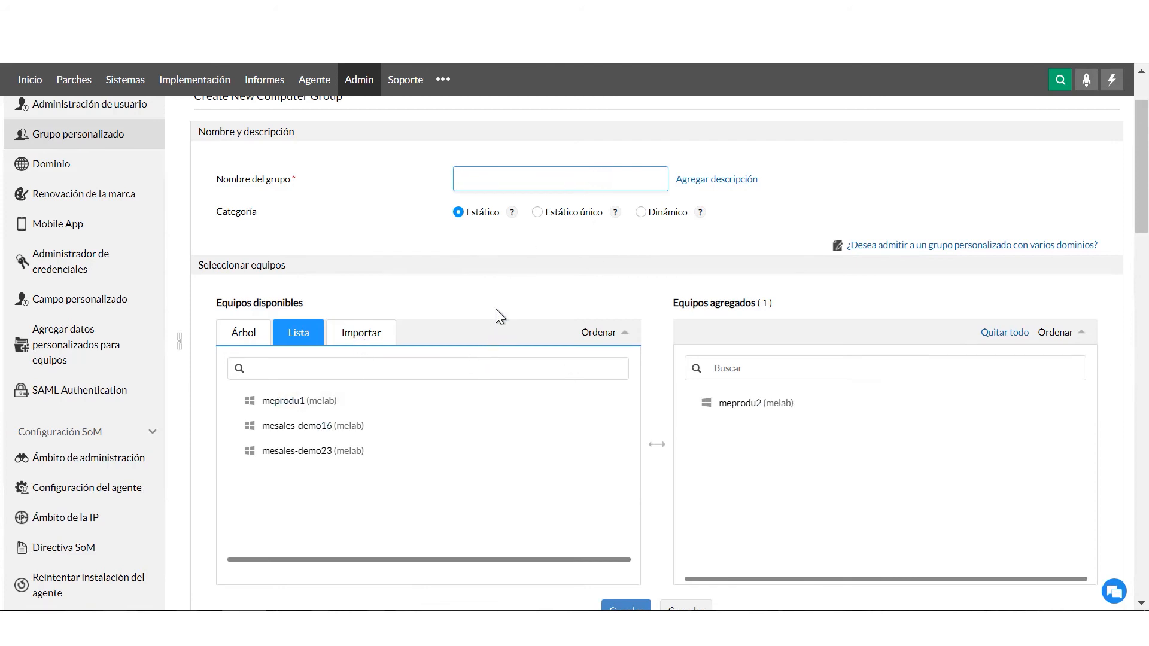
left_click(538, 214)
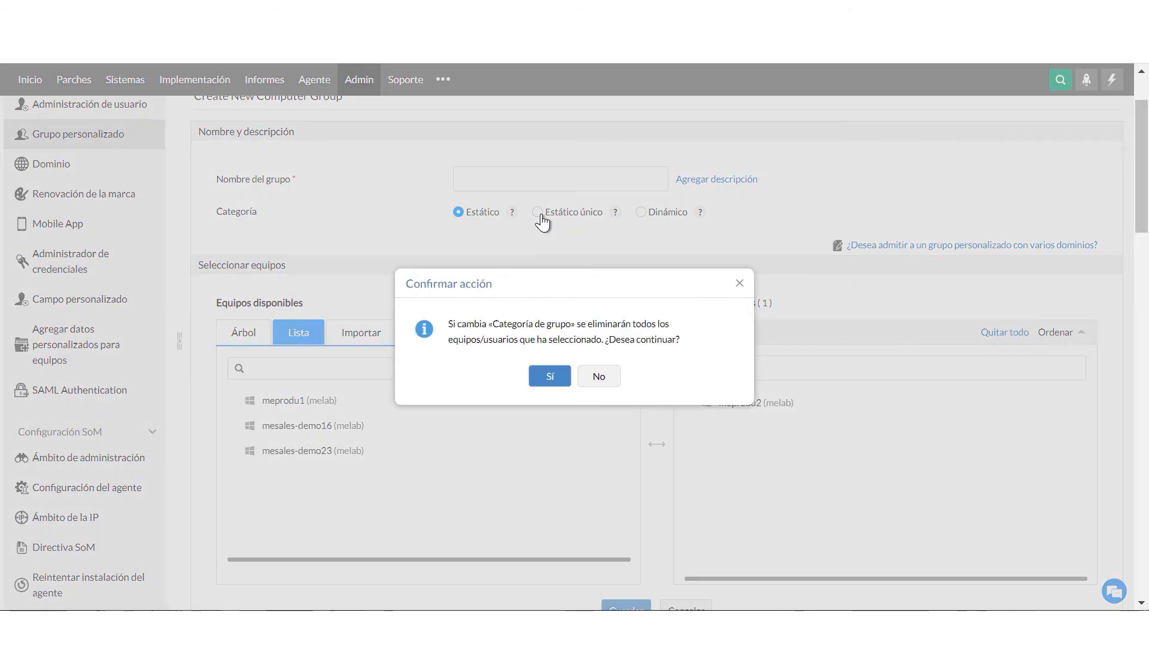
left_click(545, 380)
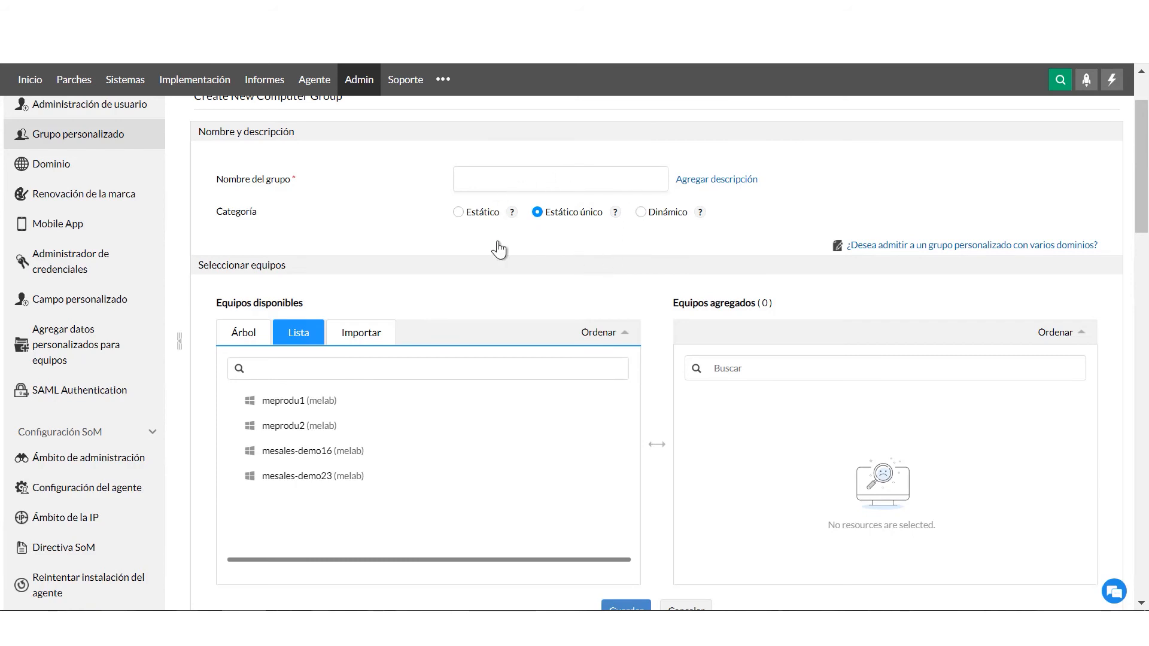
Step: Make the new group Dinámico with the criterion Tipo de sistema equal x64-based PC
left_click(640, 213)
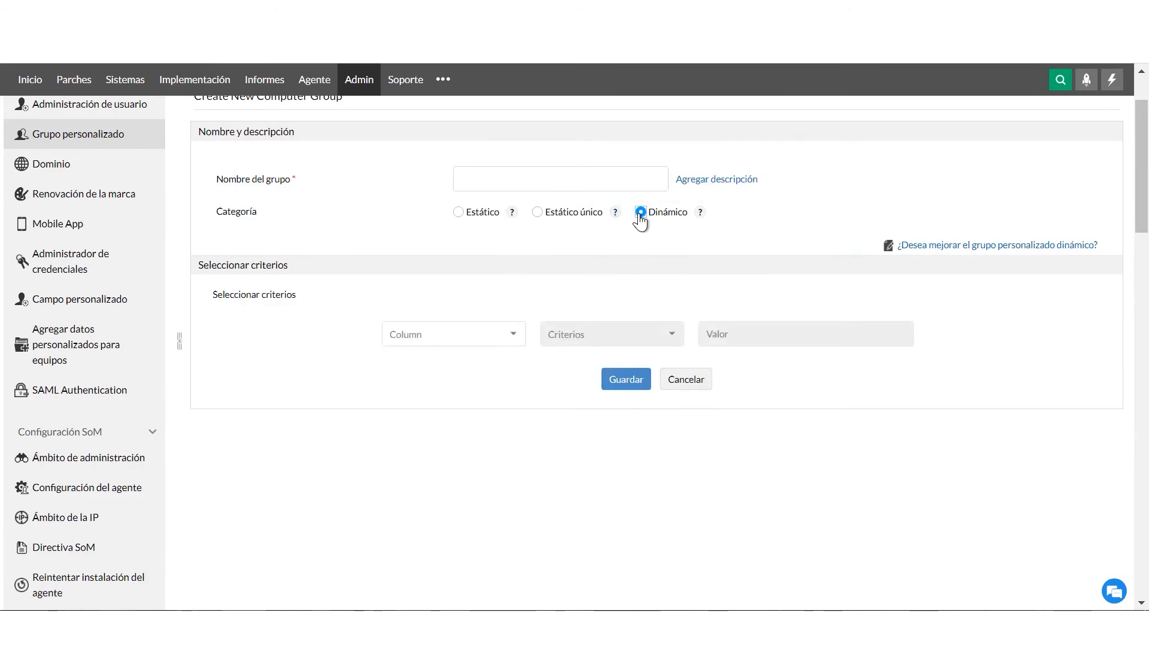
left_click(474, 339)
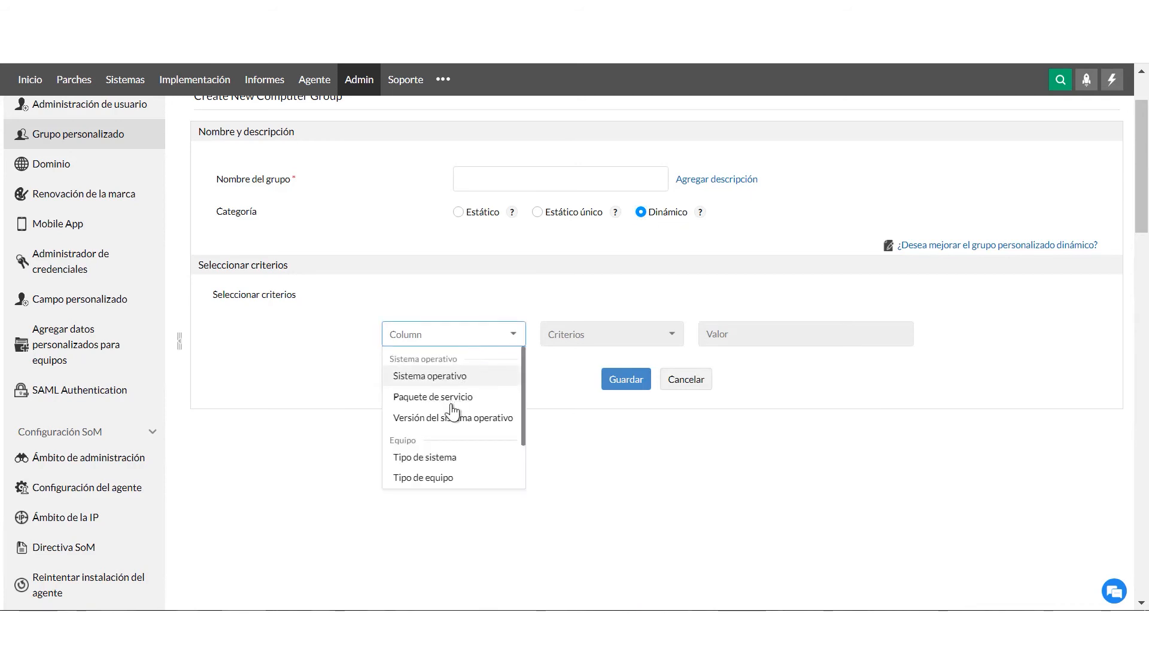
left_click(426, 458)
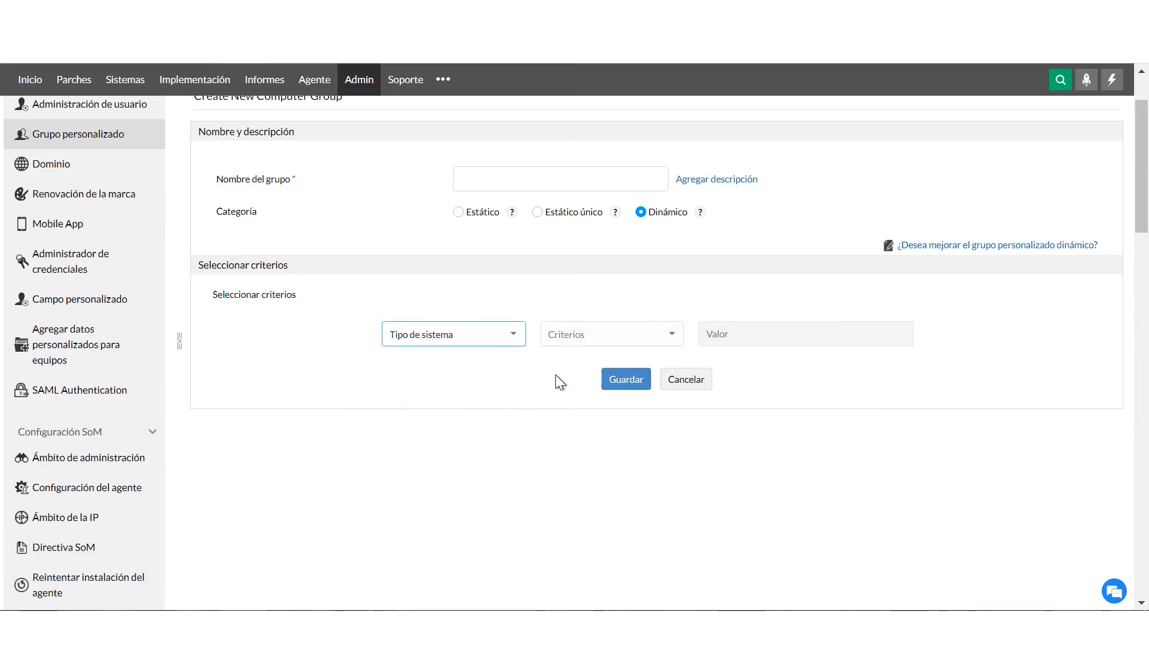
left_click(626, 345)
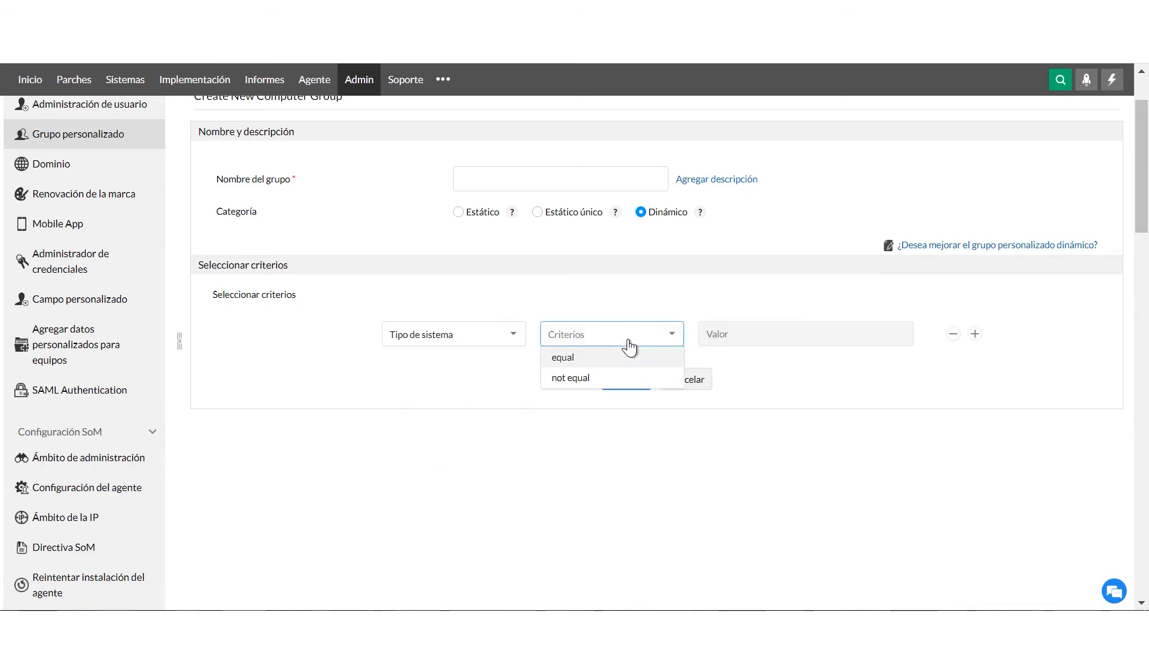
left_click(597, 362)
left_click(718, 334)
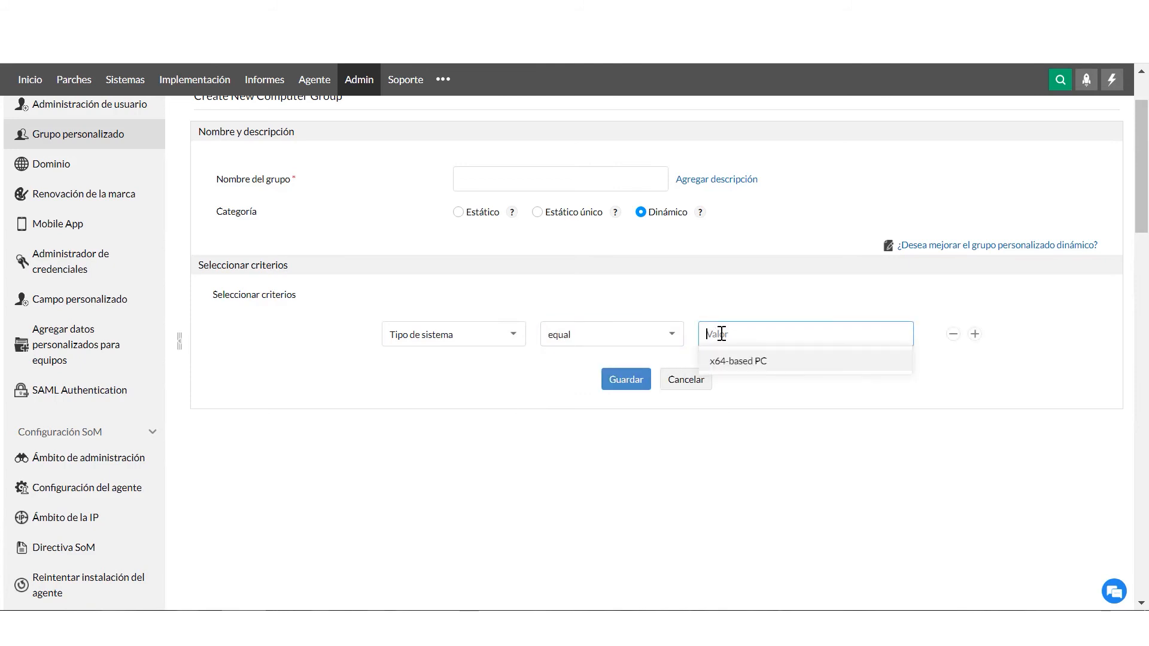
left_click(737, 369)
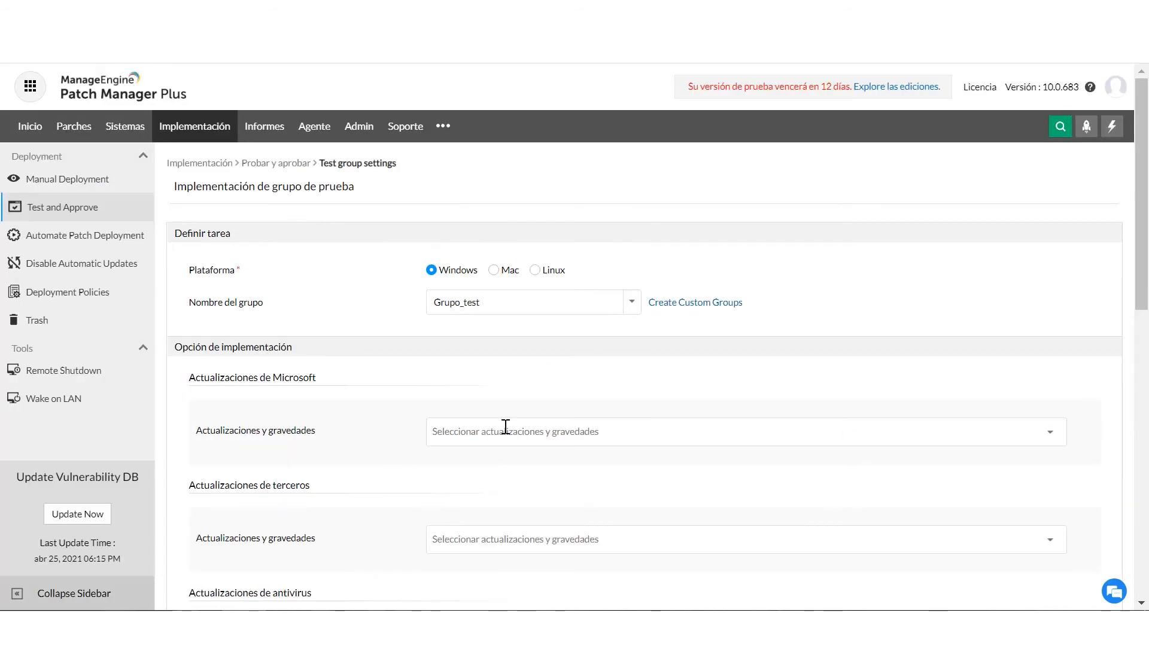
Step: For Grupo_test's Microsoft updates, include all Actualizaciones de seguridad plus Non Security Updates of severity Crítico and Importante
scroll(471, 398, "down", 2)
scroll(573, 352, "down", 2)
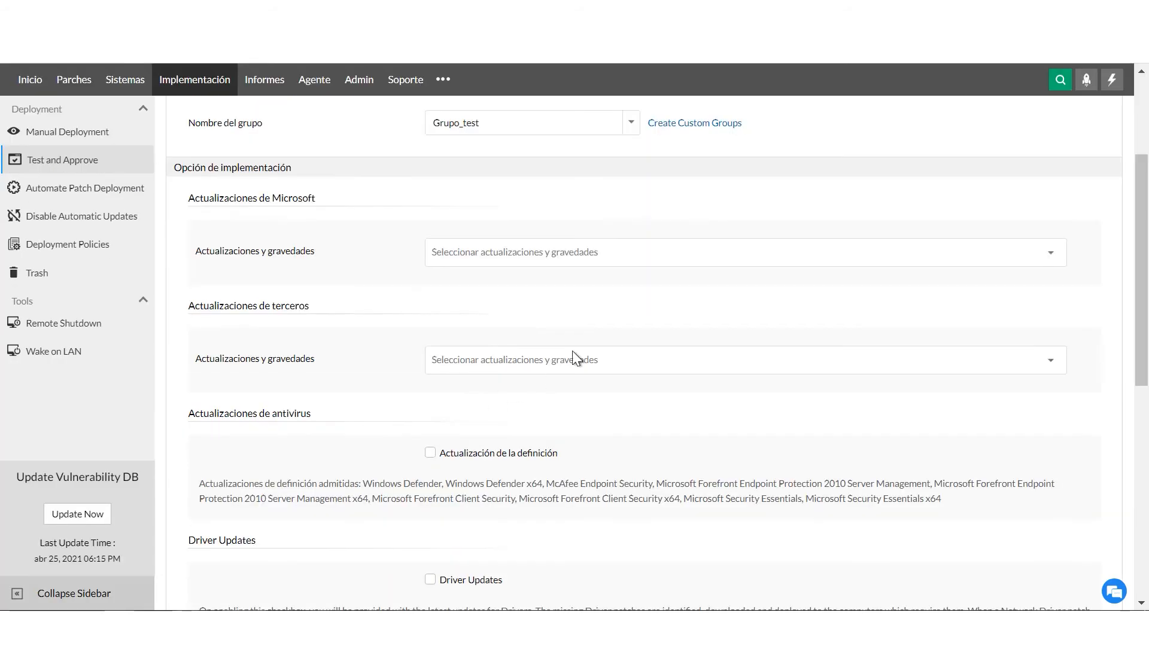
left_click(513, 258)
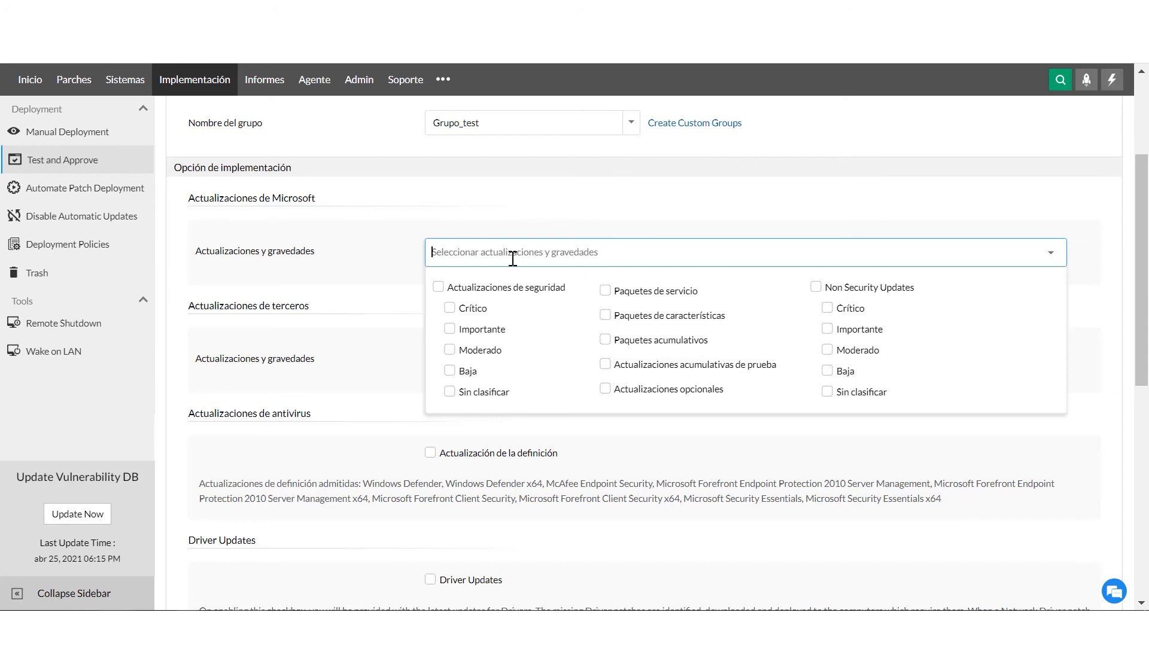
double_click(520, 123)
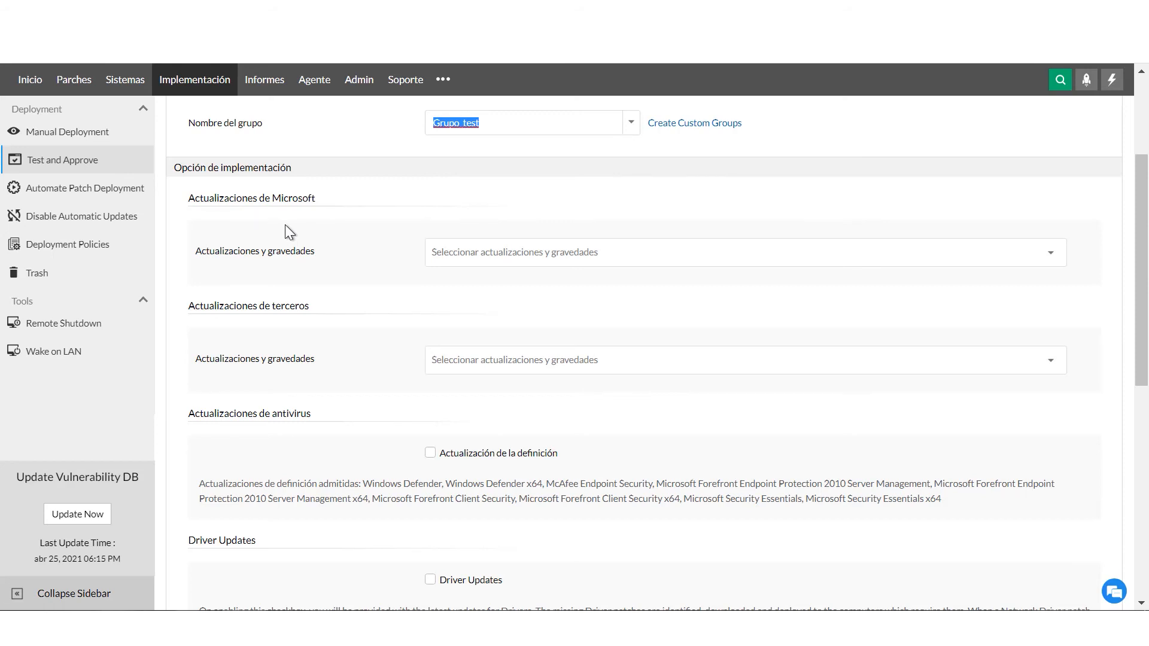
left_click(440, 247)
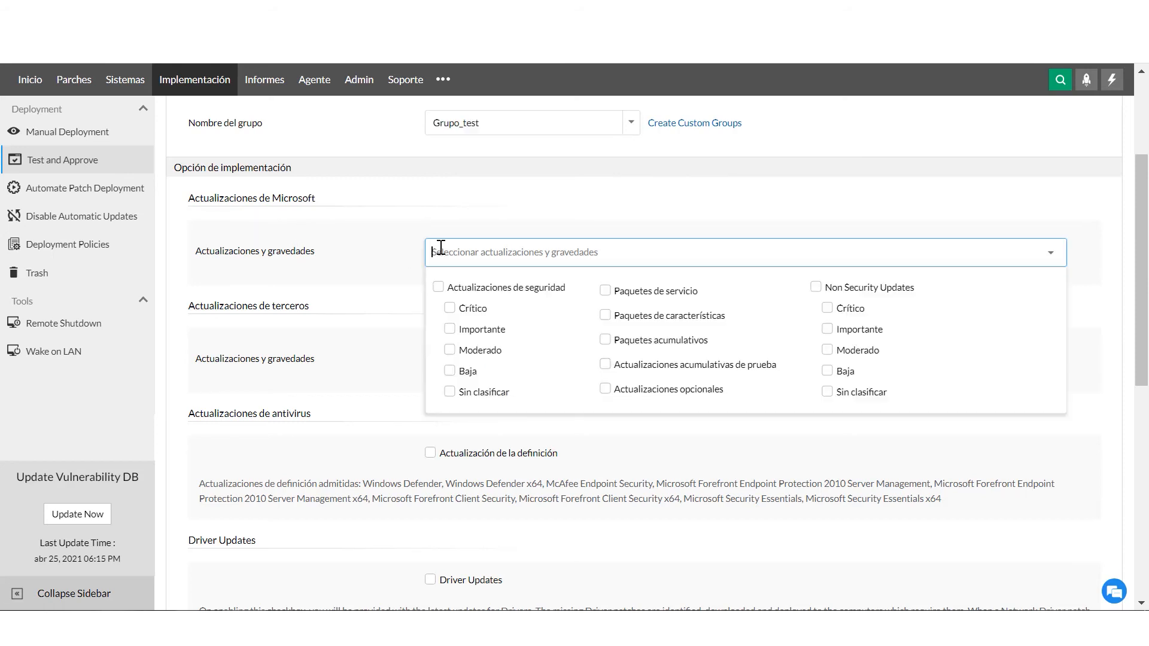
left_click(439, 288)
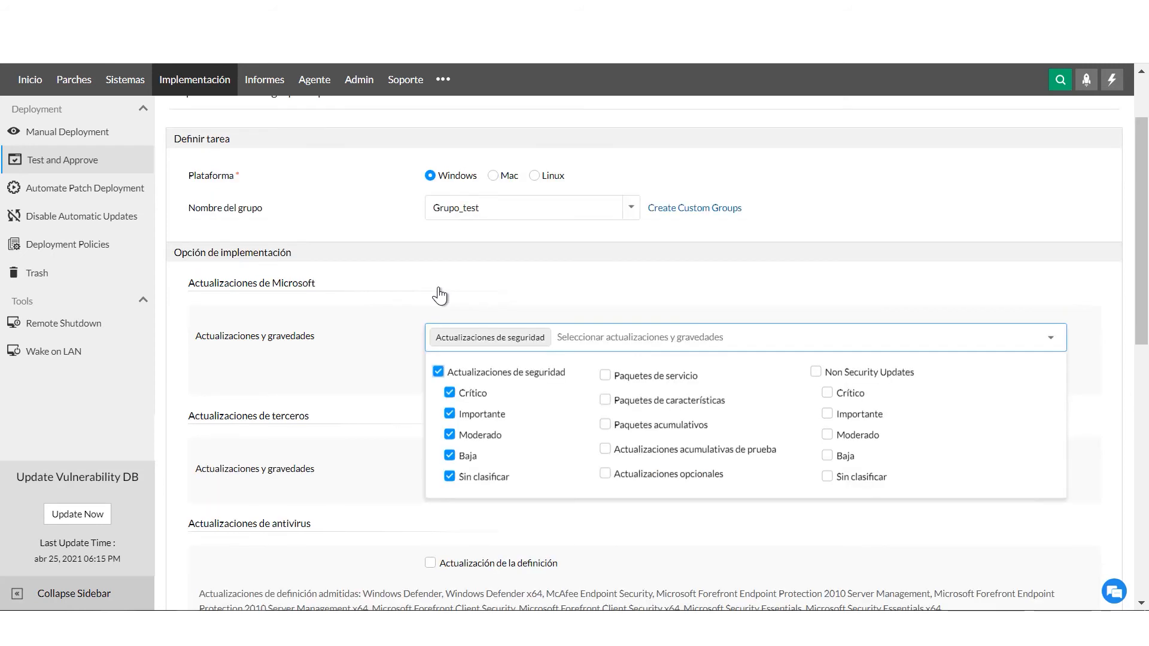
left_click(829, 394)
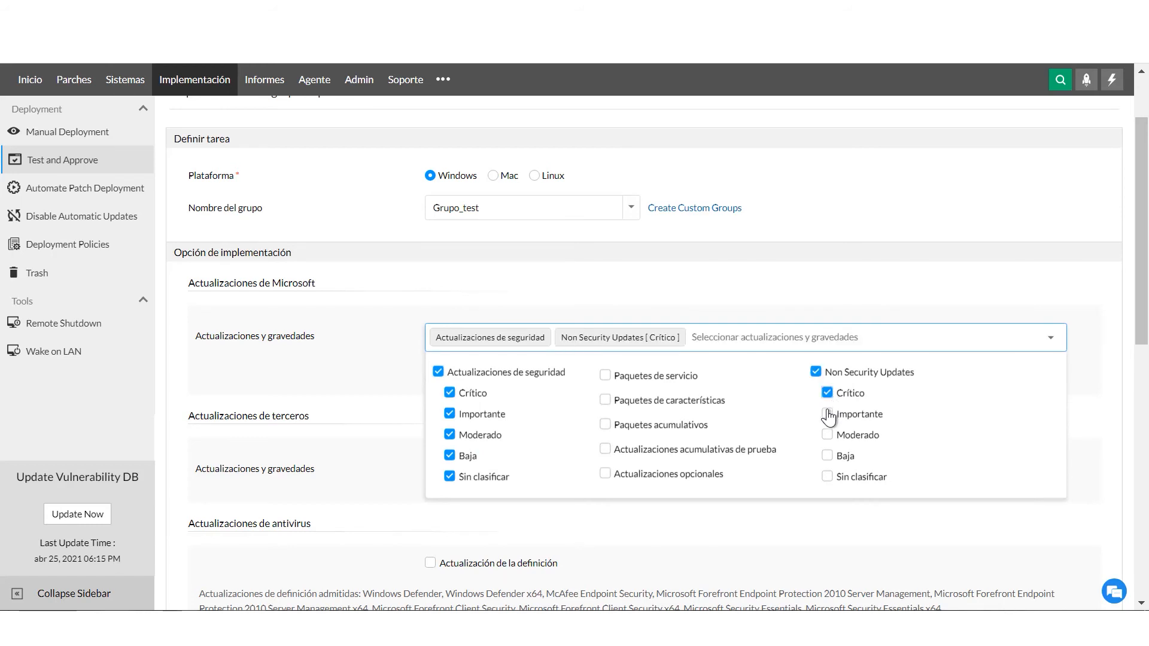
left_click(828, 415)
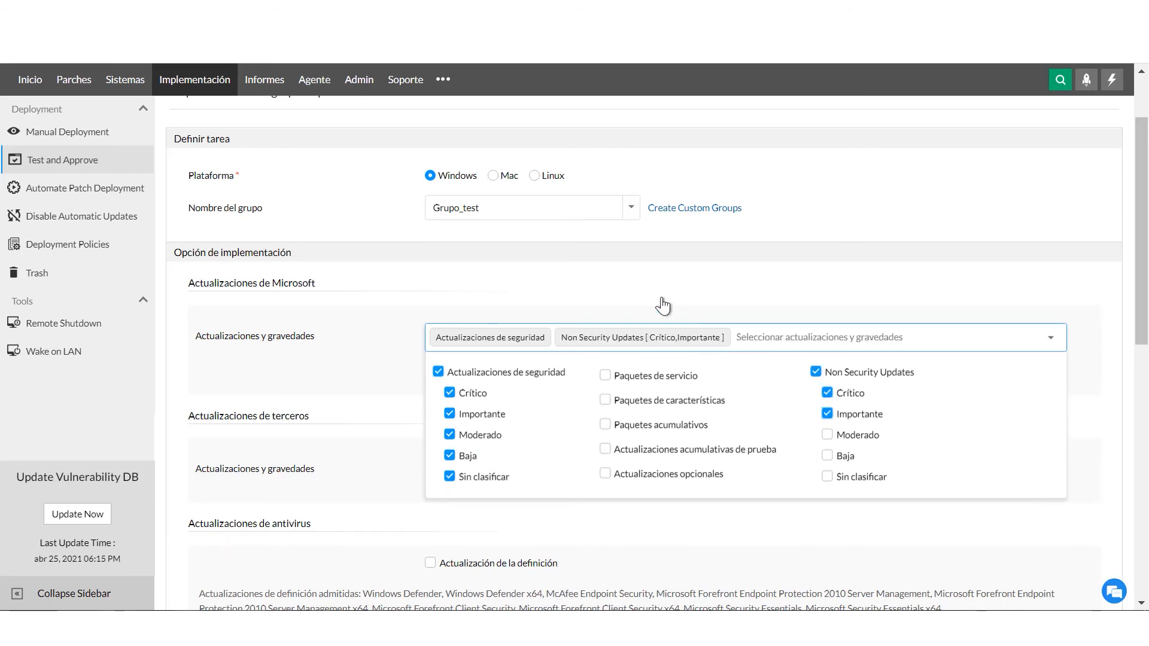
left_click(652, 276)
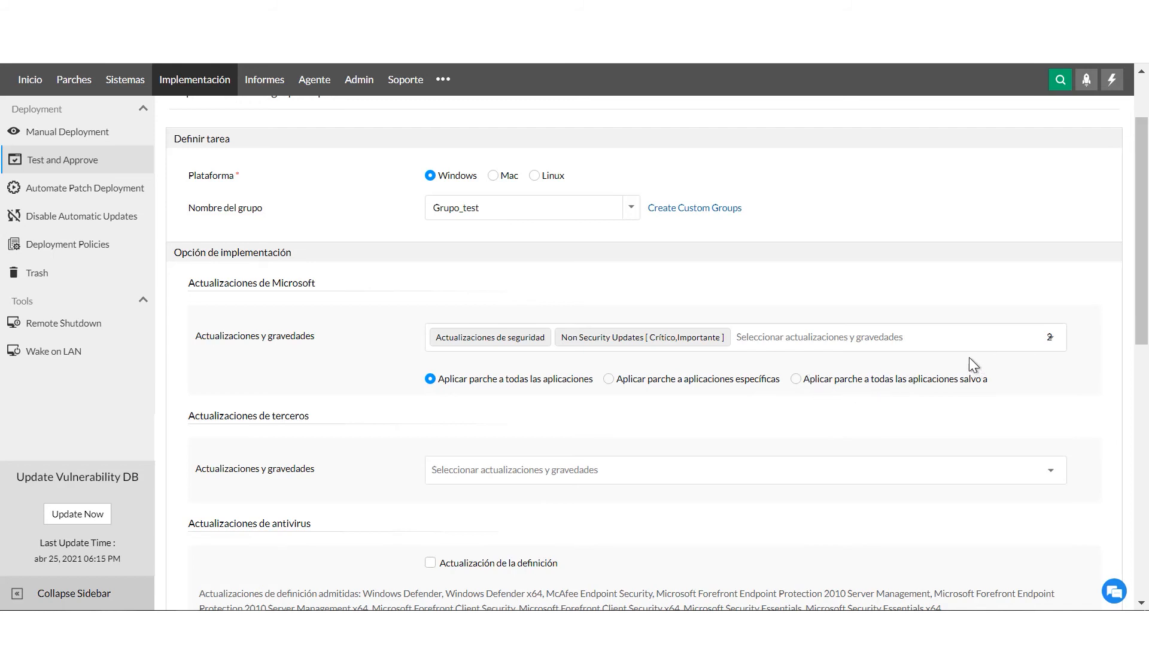
Step: Include third-party updates of all severities in the test group deployment
scroll(334, 443, "down", 1)
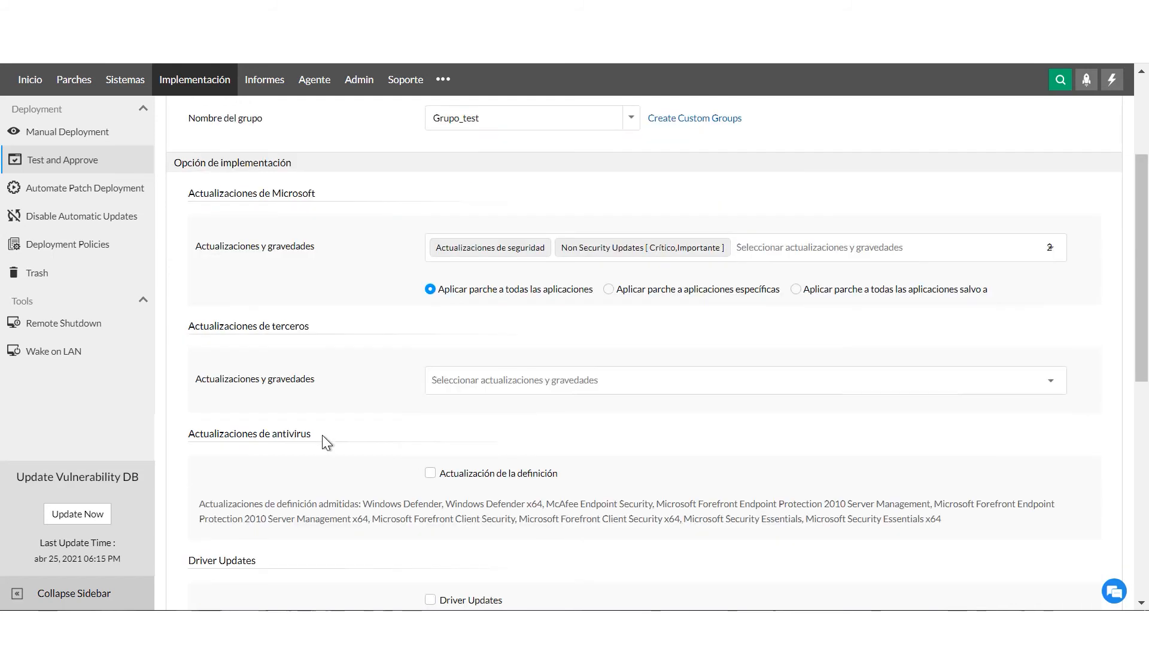
left_click(484, 383)
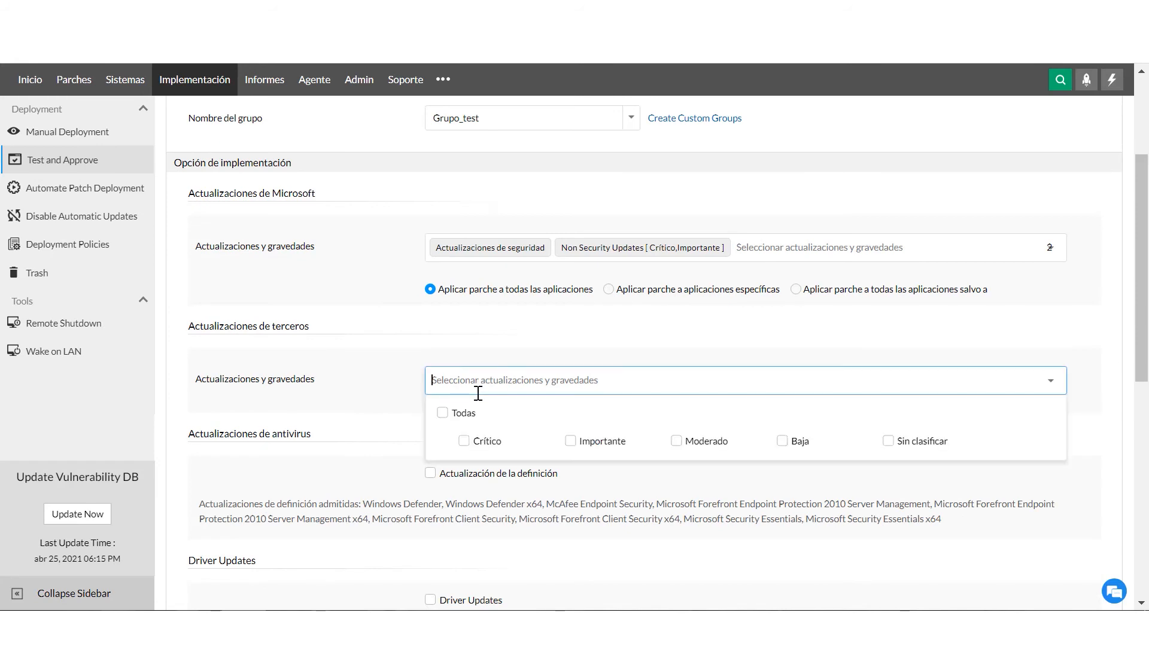
left_click(442, 413)
scroll(446, 423, "up", 2)
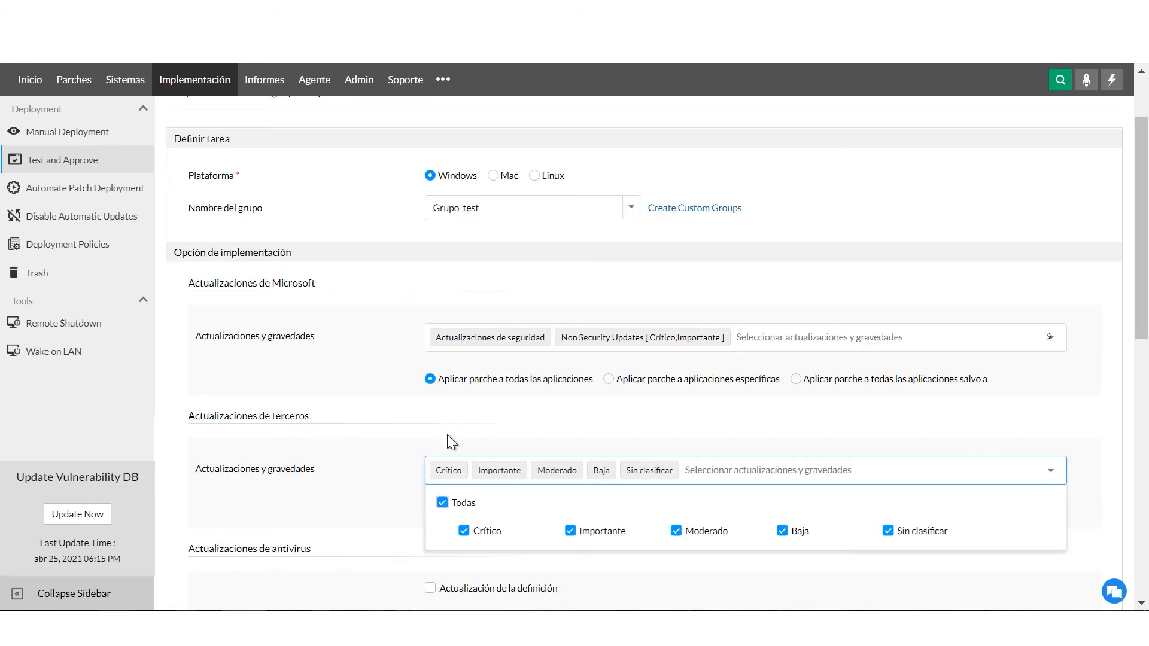
left_click(473, 411)
scroll(465, 410, "down", 1)
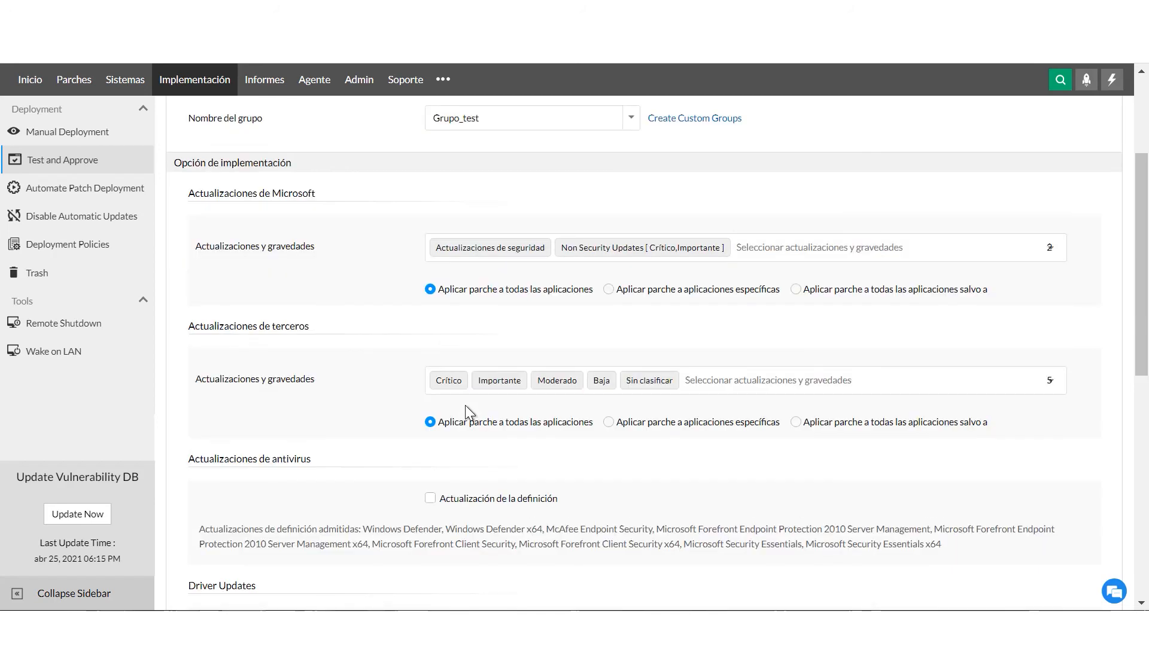
Step: Apply the deployment policy Deploy any time at the earliest to the test group
scroll(453, 413, "down", 2)
scroll(448, 408, "down", 1)
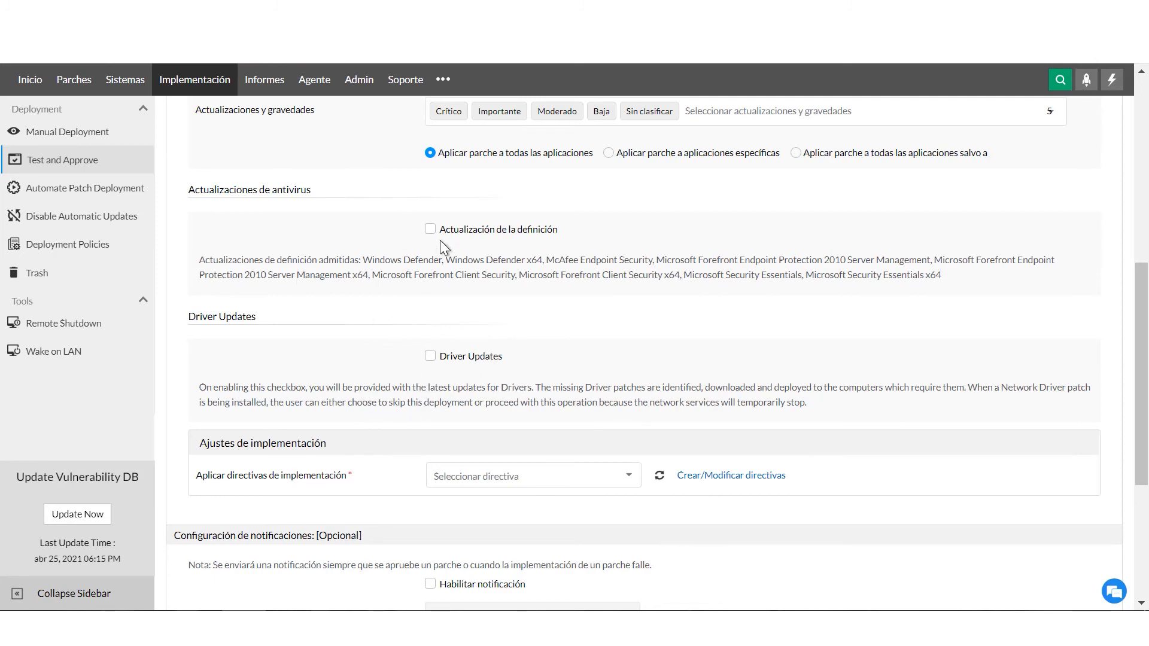
scroll(411, 419, "down", 3)
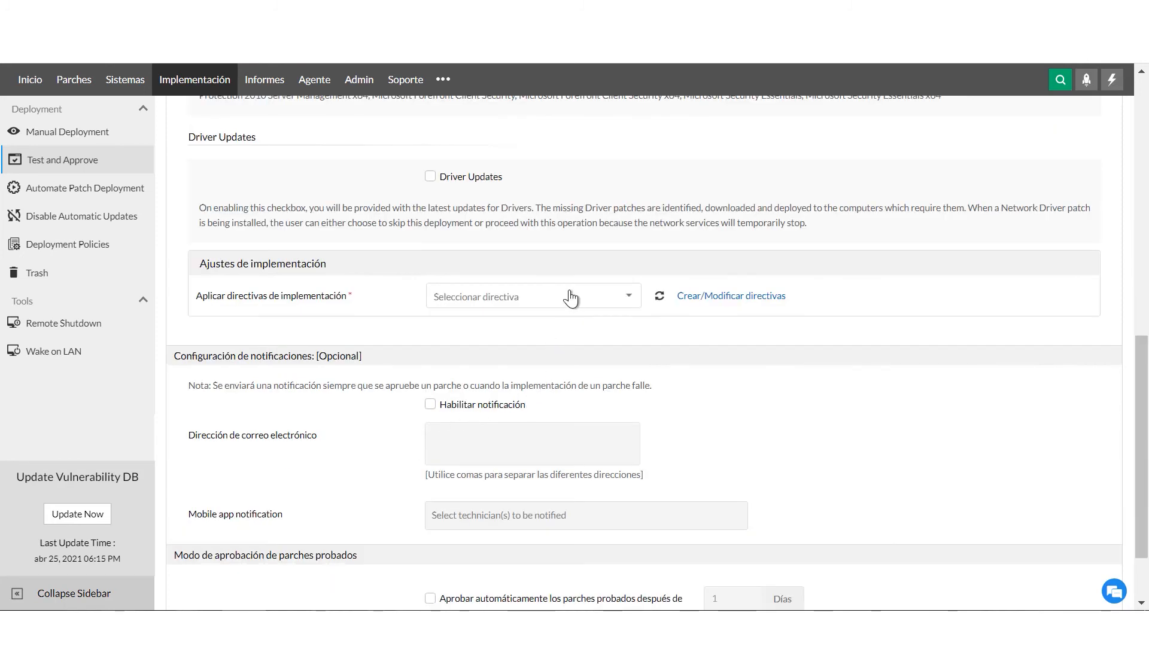
left_click(570, 298)
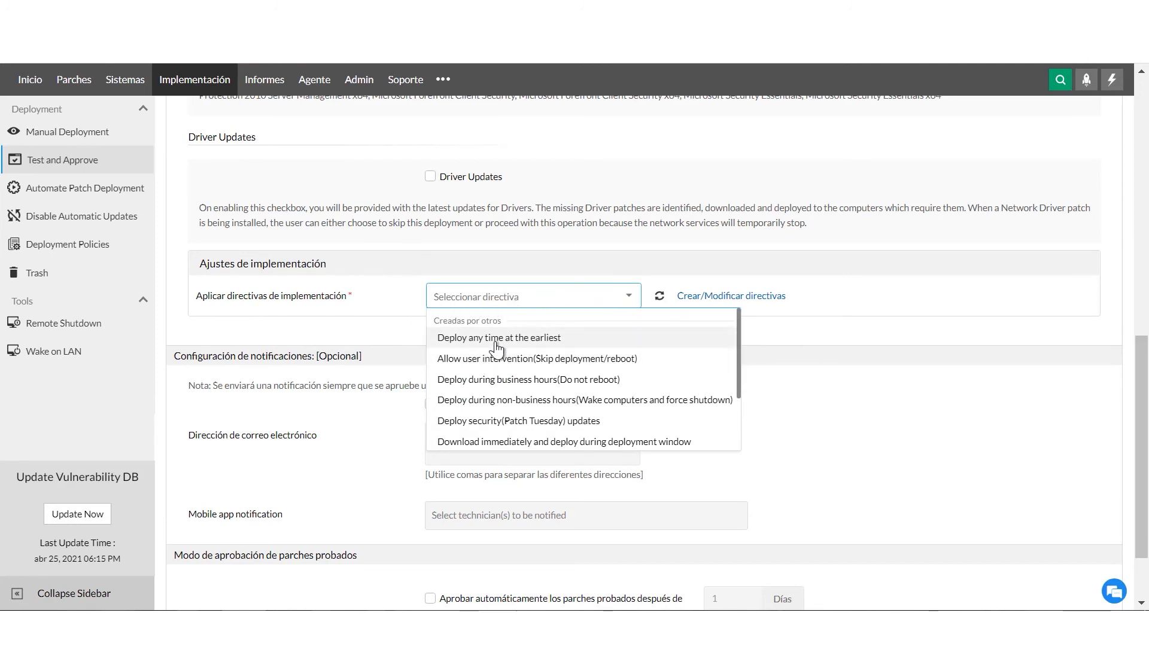
left_click_drag(491, 340, 489, 339)
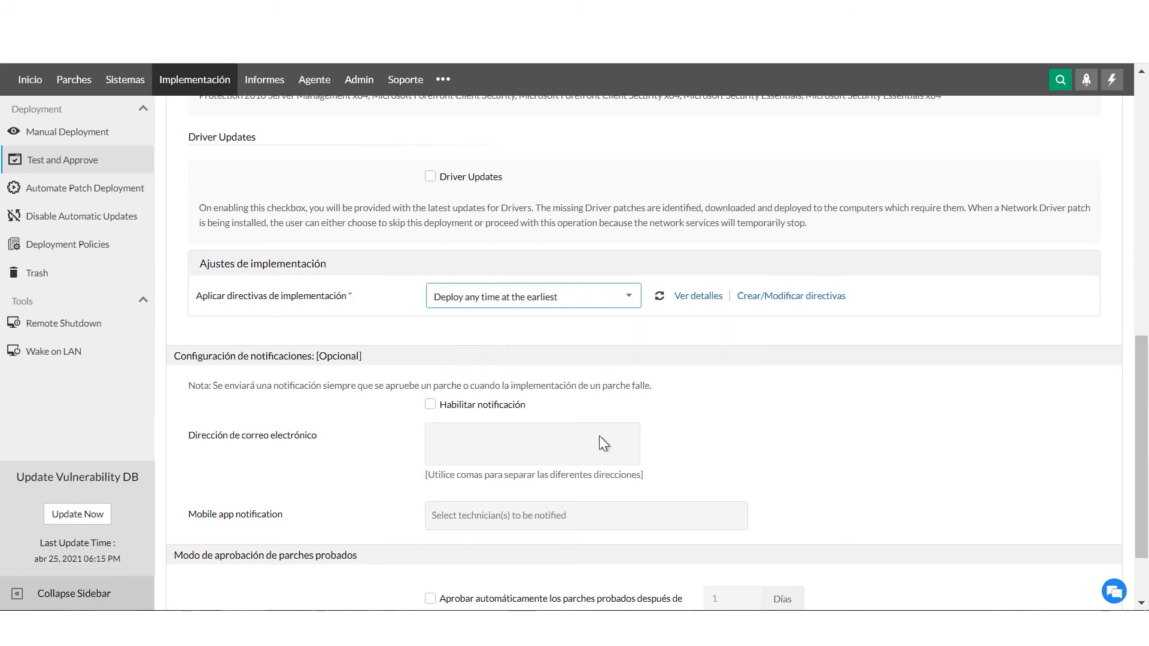
Step: Enable automatic approval of tested patches after 5 days and create the test group deployment
scroll(556, 363, "down", 2)
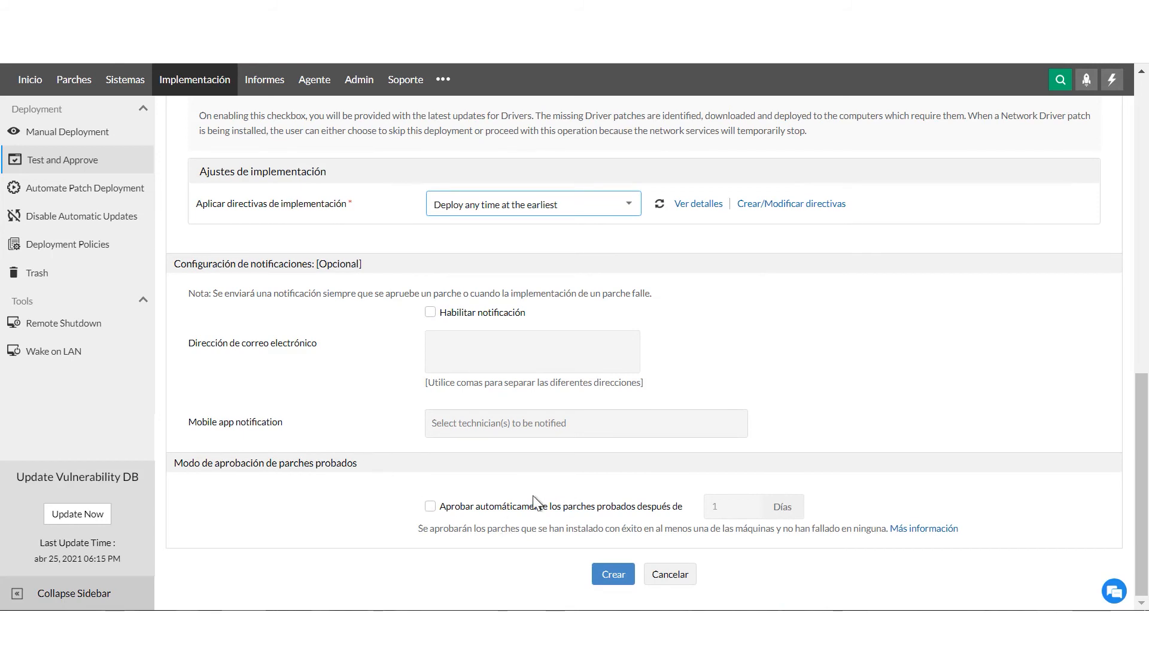
left_click(430, 507)
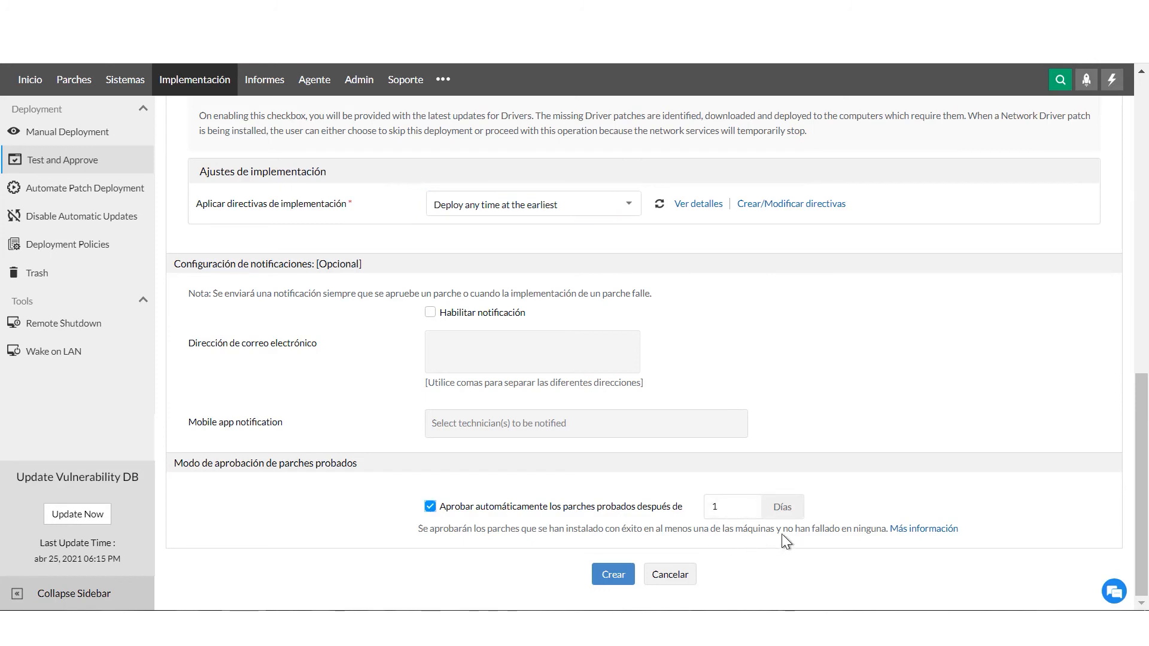
left_click(731, 512)
type("5")
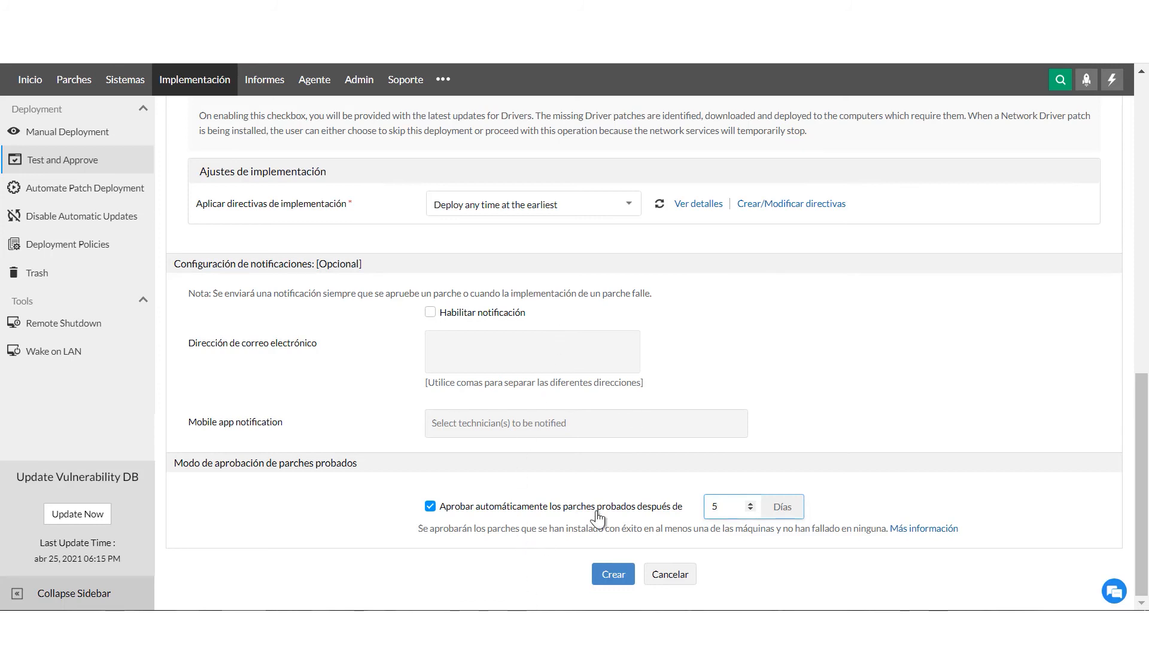
left_click(611, 567)
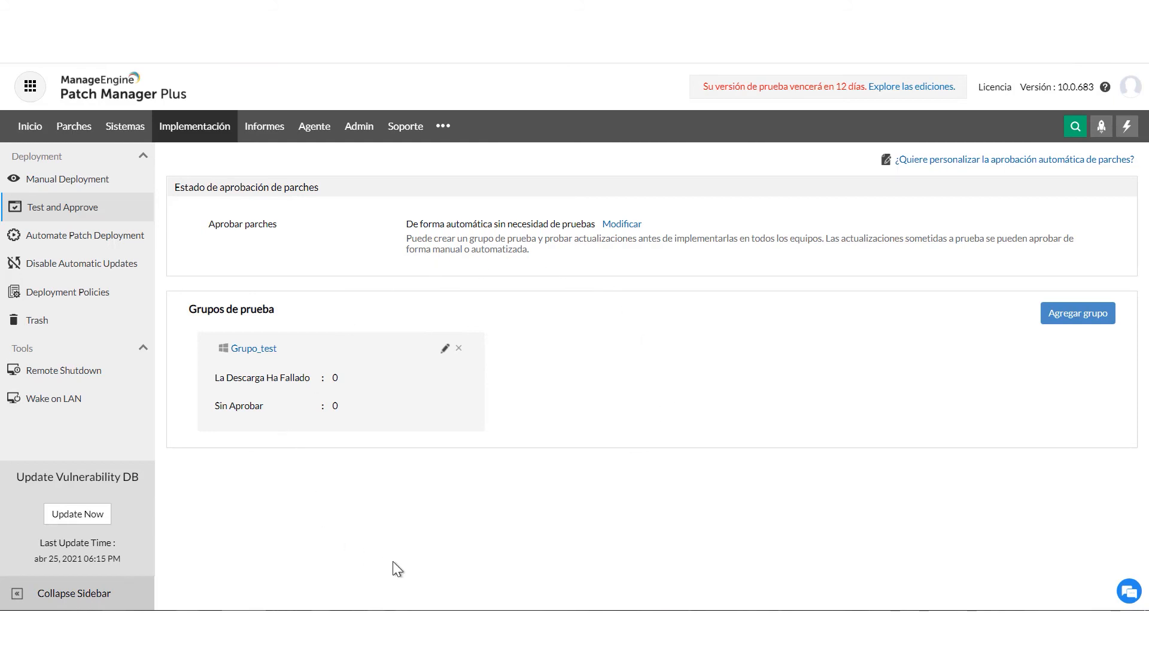
Step: Create an automated patch deployment task and include all Actualizaciones de seguridad and all Non Security Updates for Microsoft
left_click(91, 239)
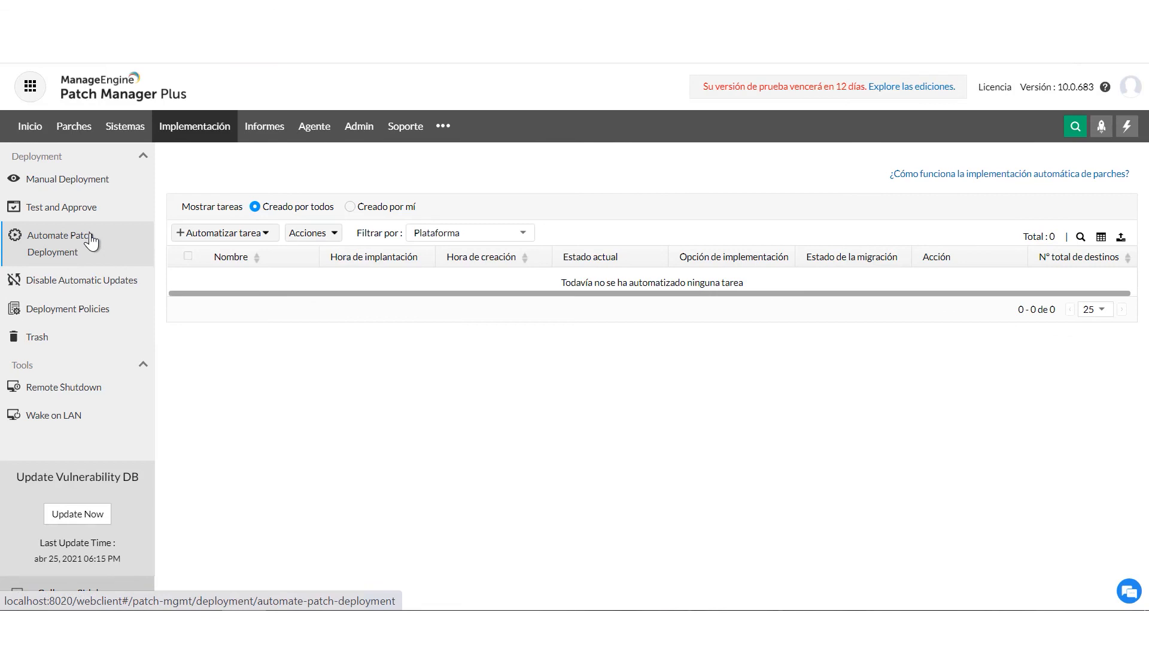
left_click(245, 241)
left_click(218, 256)
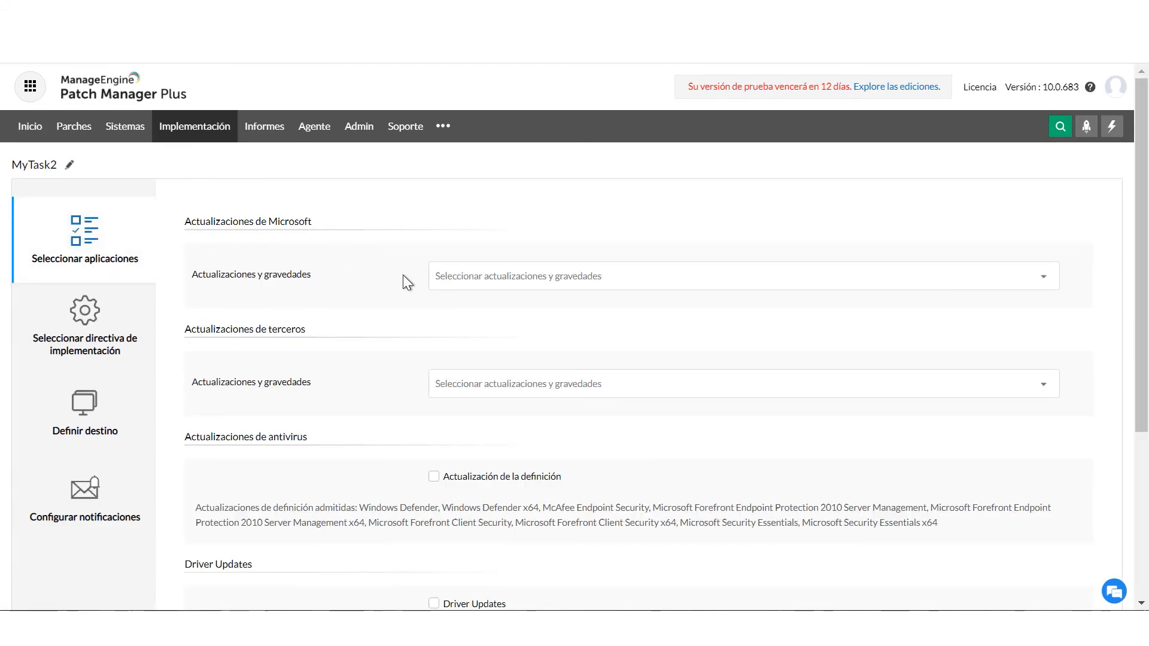
left_click(471, 275)
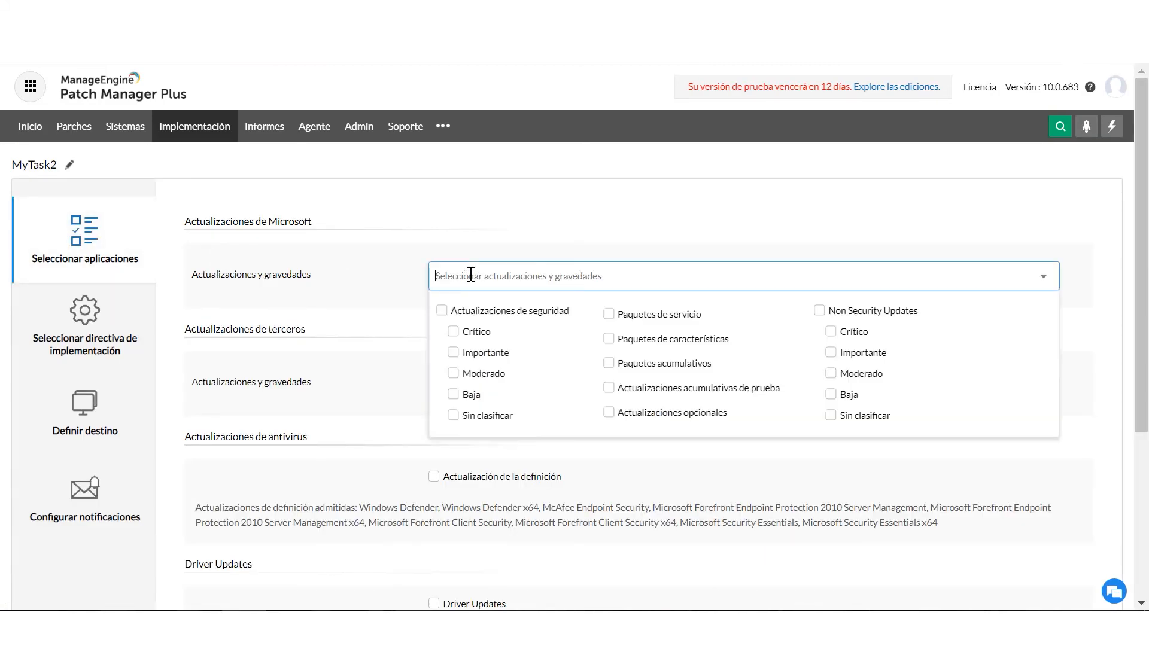
left_click(441, 311)
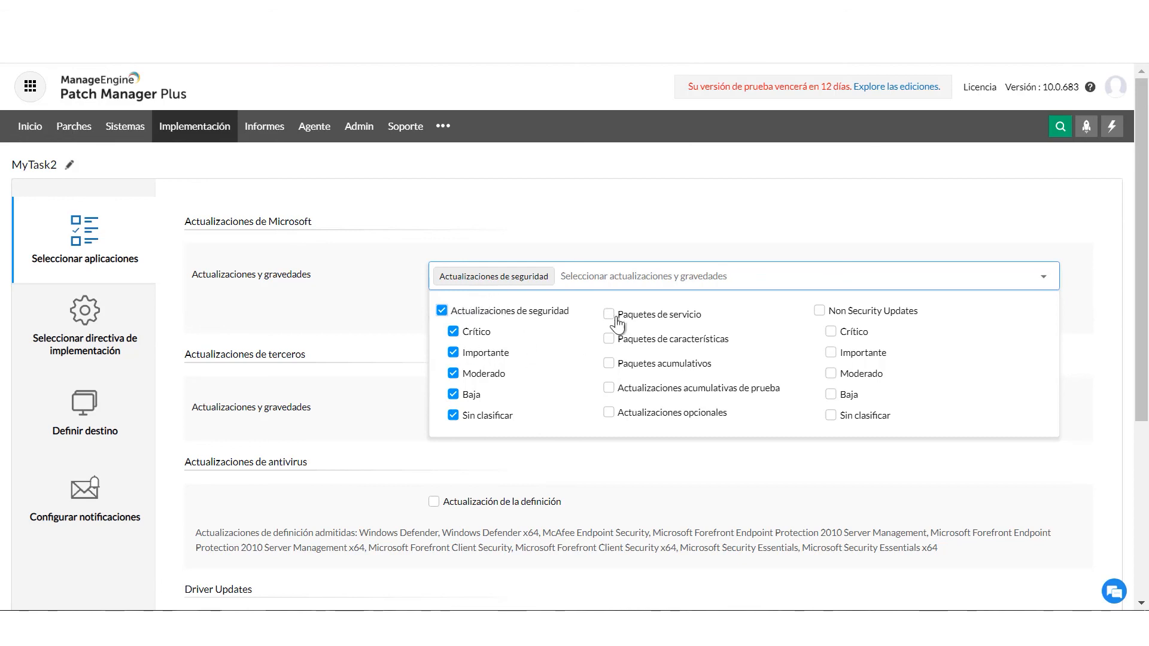
left_click(818, 312)
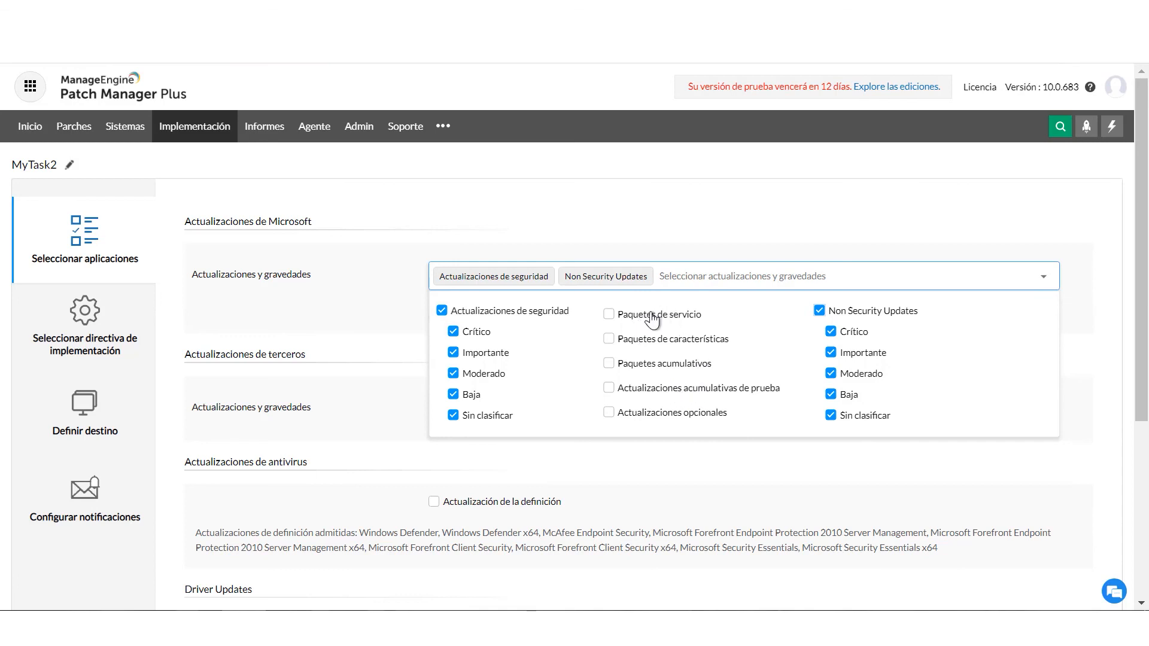
Step: Include third-party updates of all severities in the task and set approved patches to deploy after 3 days
left_click(499, 402)
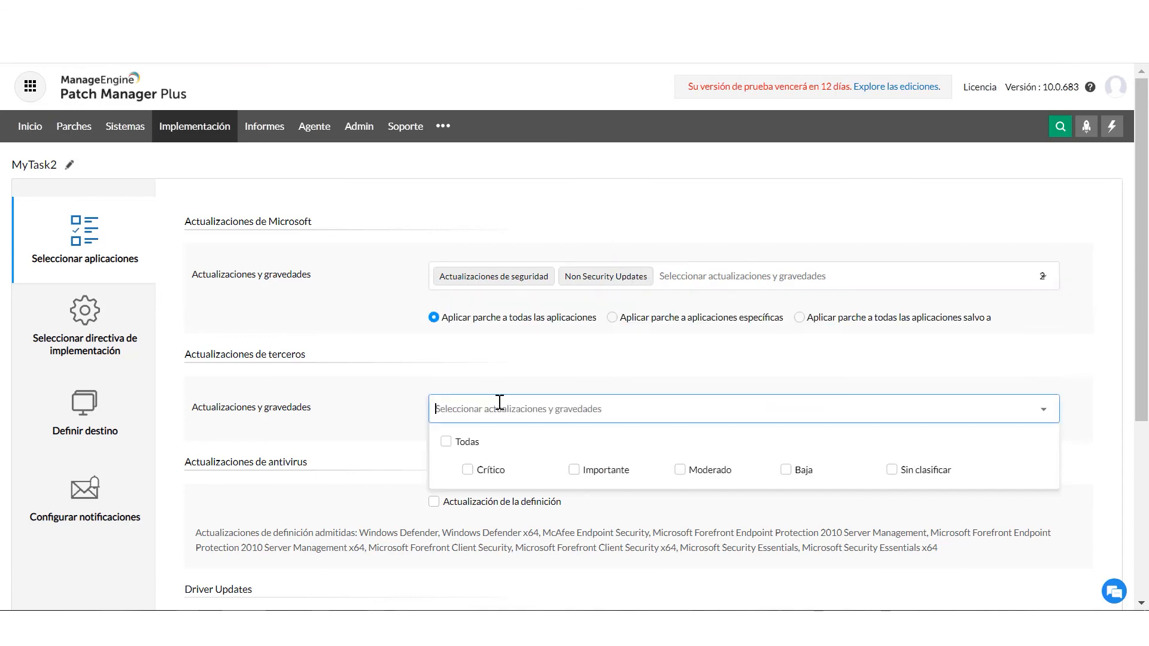
left_click(446, 443)
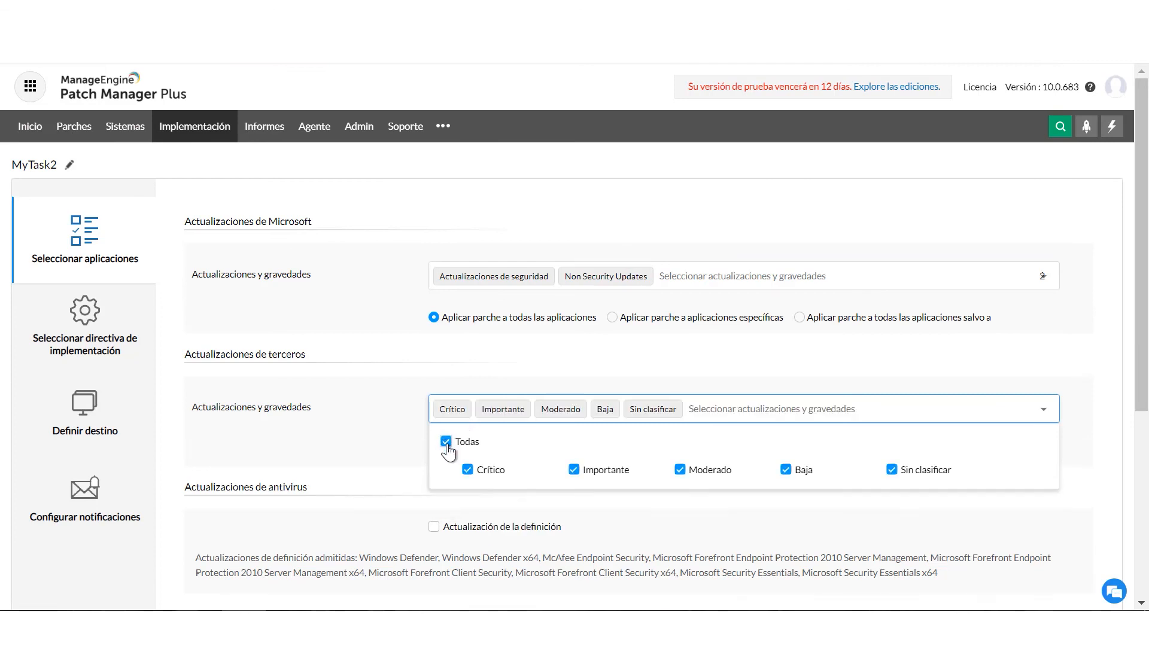
left_click(360, 378)
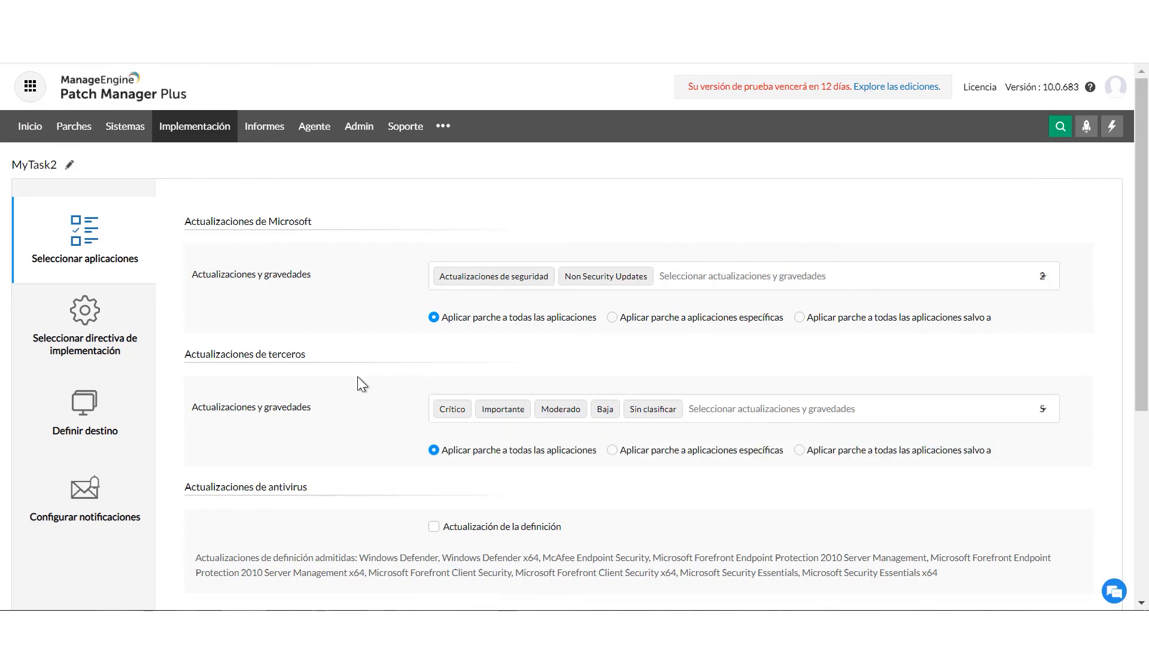
scroll(371, 365, "down", 5)
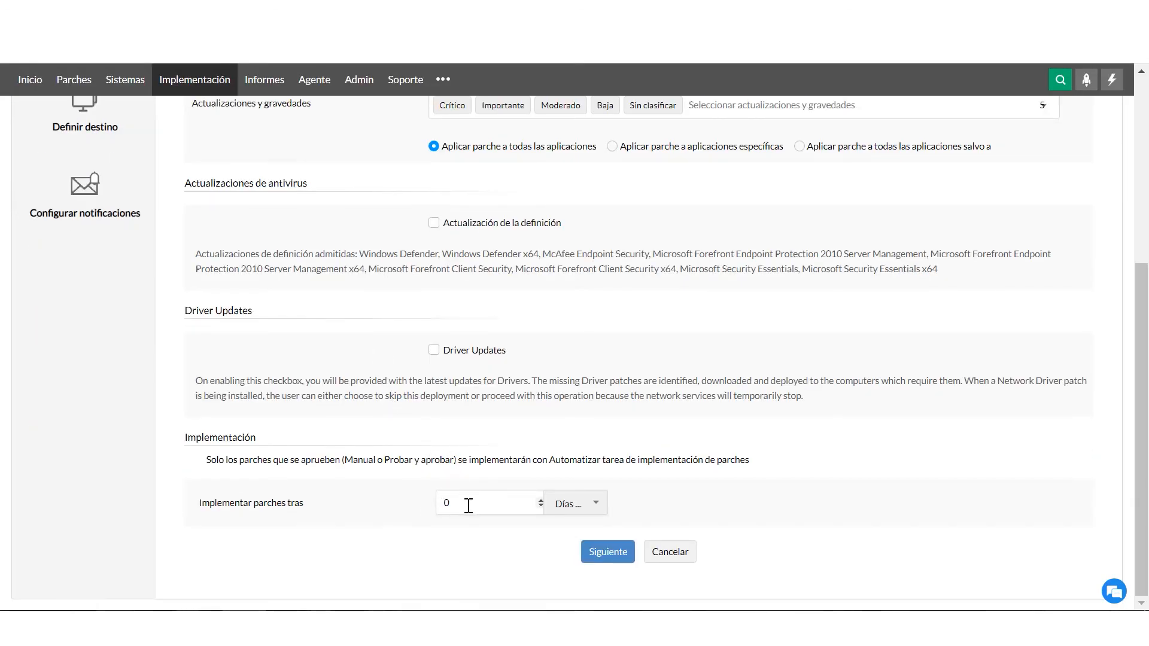
left_click_drag(468, 505, 424, 502)
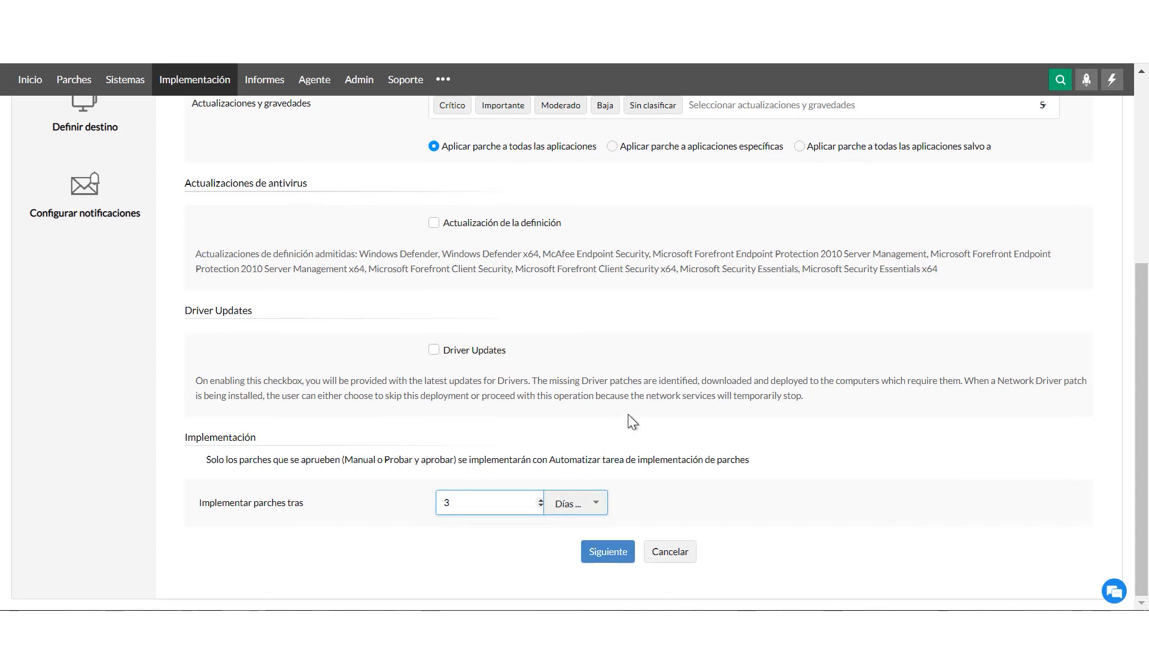
left_click(607, 551)
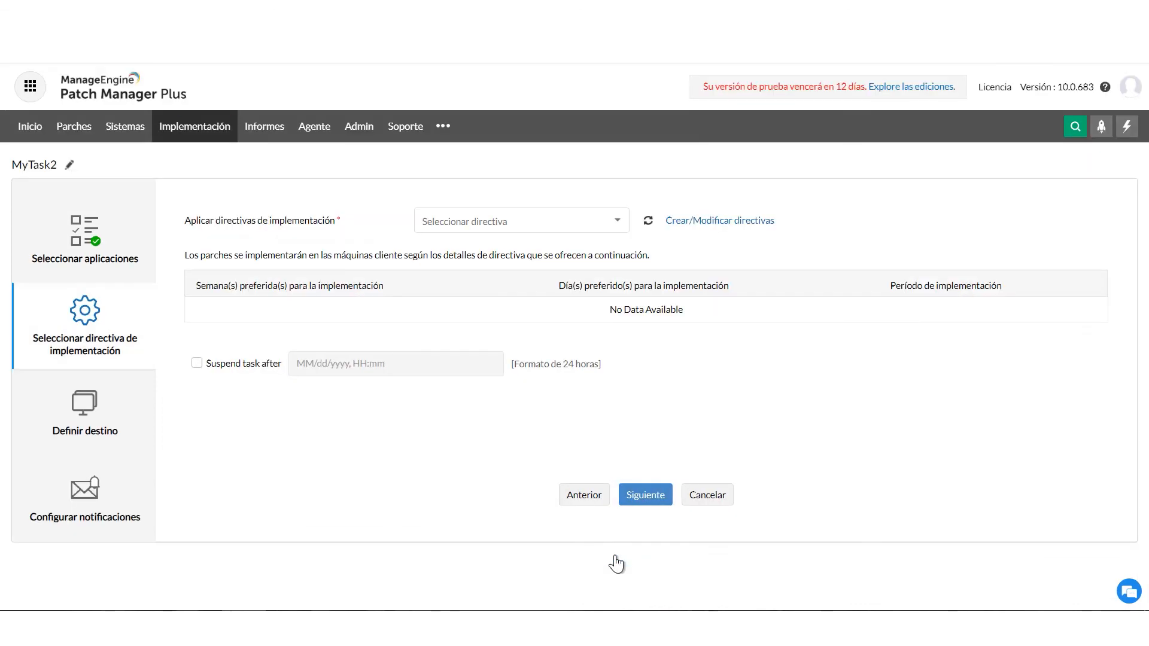
Step: Apply the deployment policy Politica de despliegue 1 and suspend the task after 04/30/2021, 00:00
left_click(531, 222)
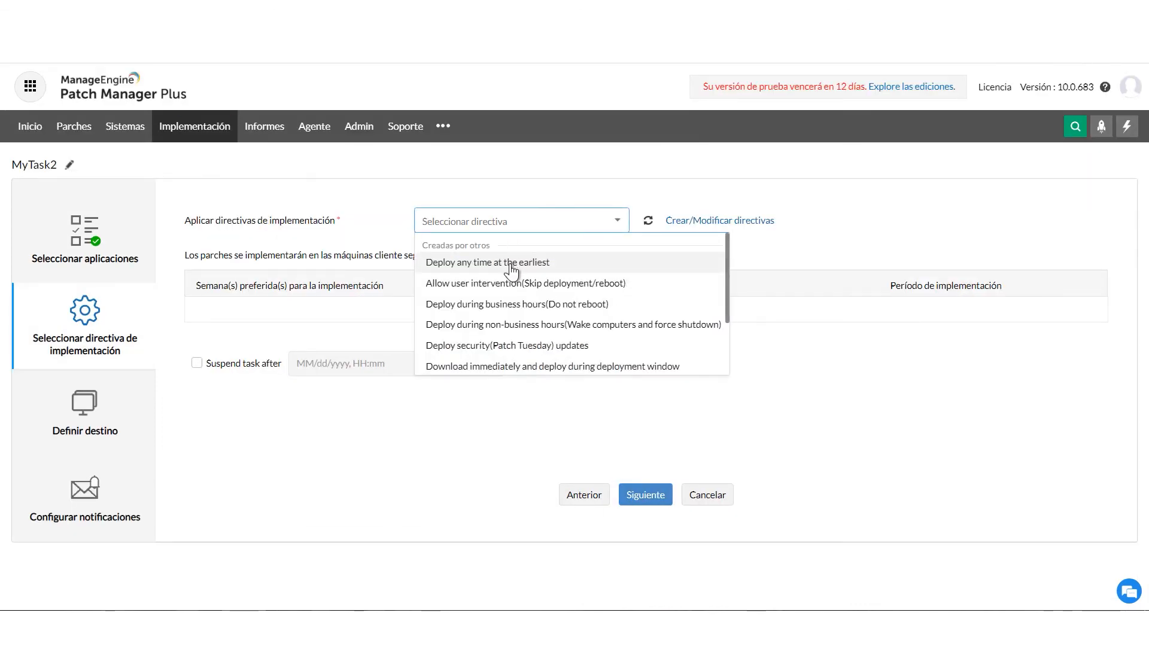
scroll(521, 301, "down", 2)
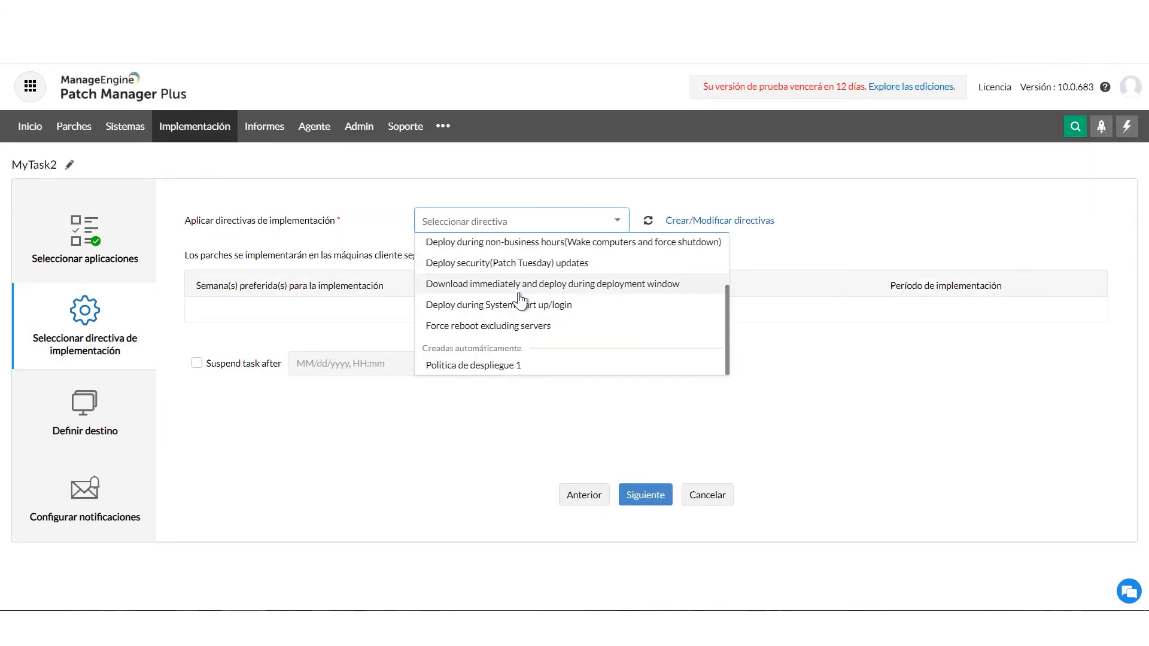
left_click(469, 366)
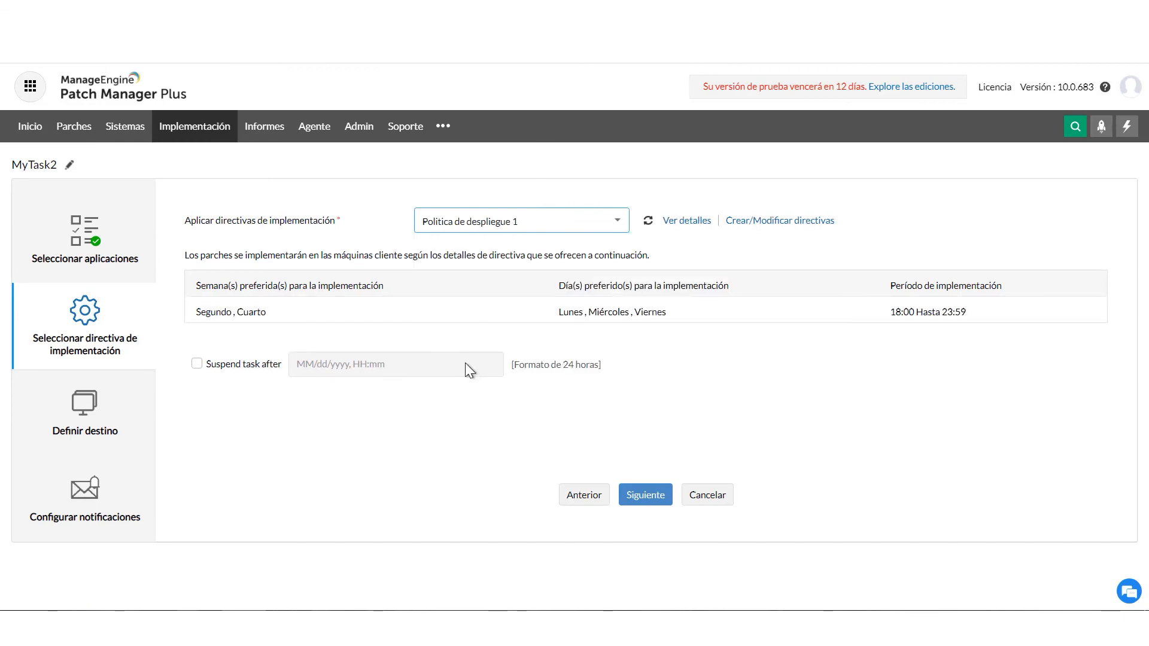
left_click(195, 363)
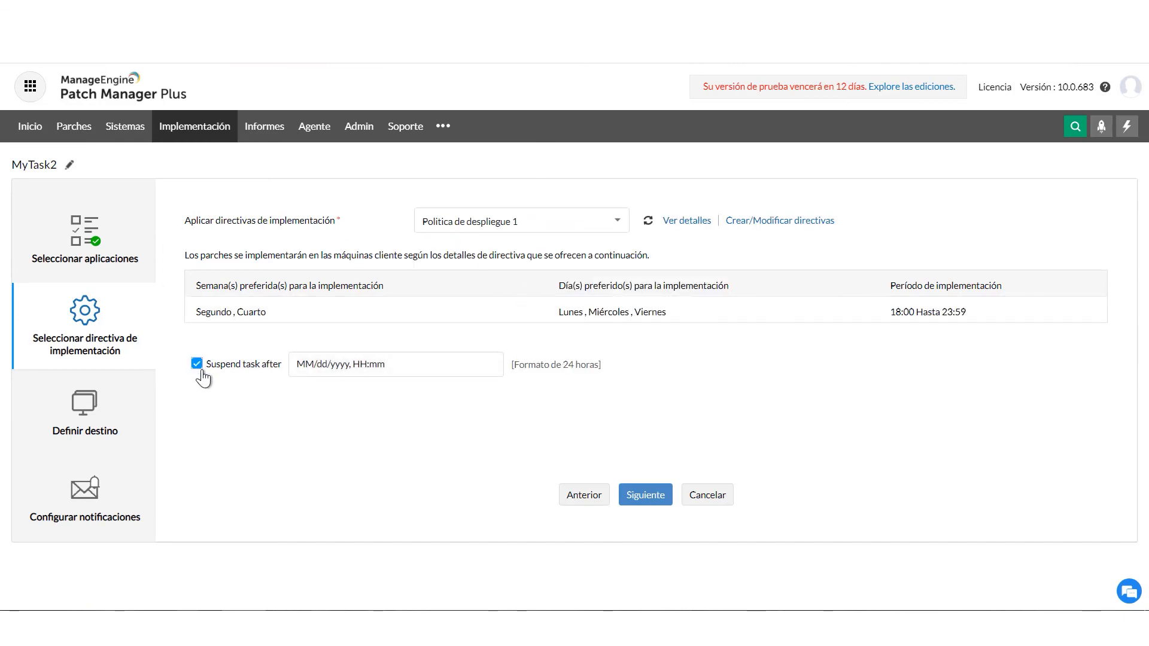
left_click(425, 368)
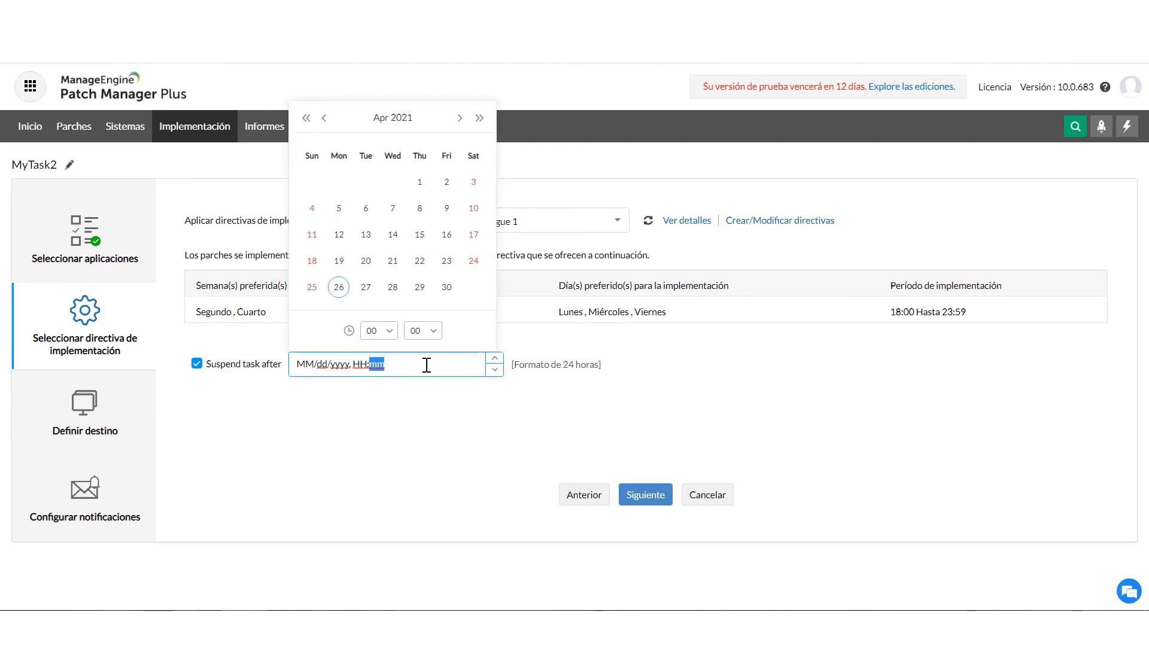
left_click(445, 288)
left_click(437, 438)
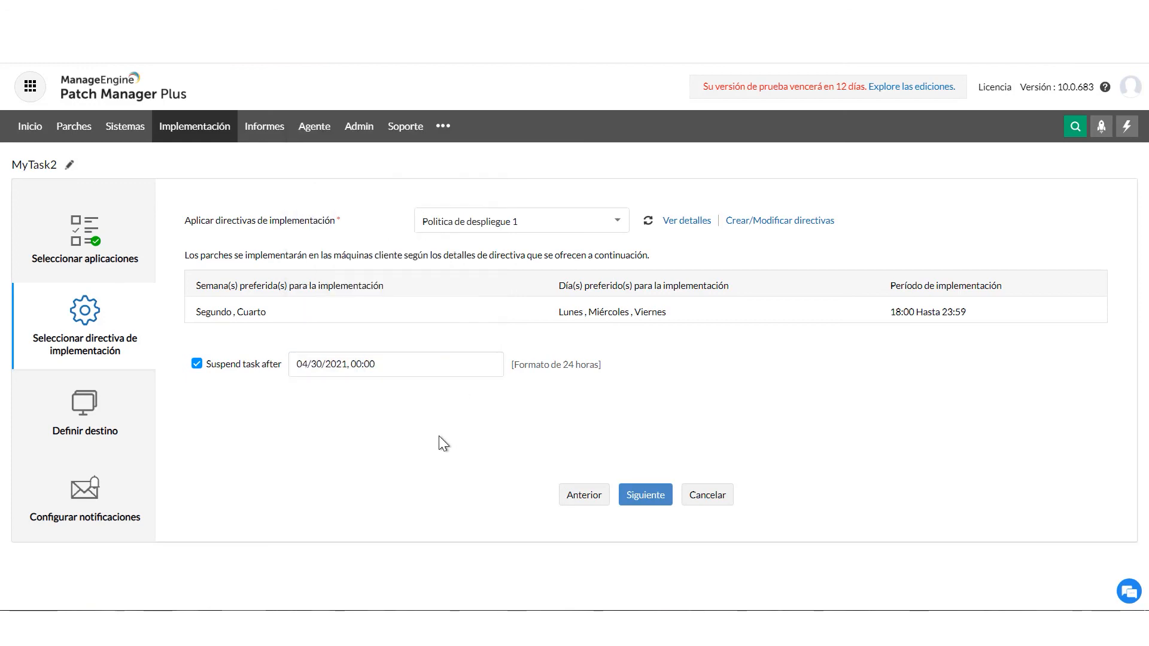
left_click(641, 502)
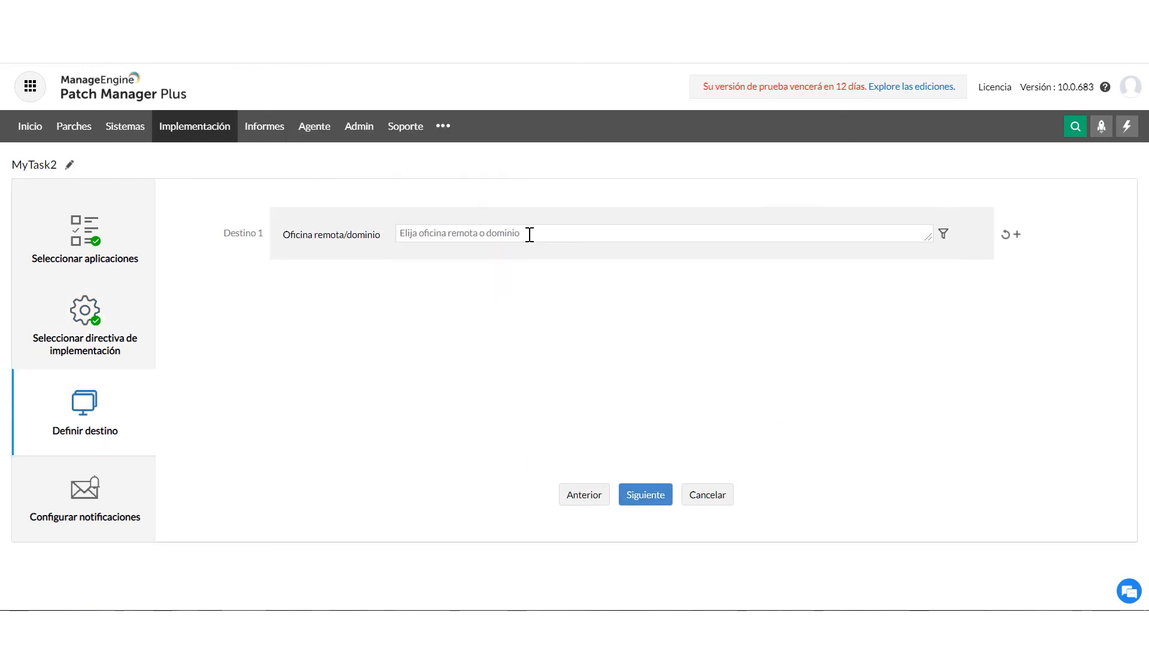
Step: Target the melab domain and save the automated deployment task with the default notification settings
left_click(529, 234)
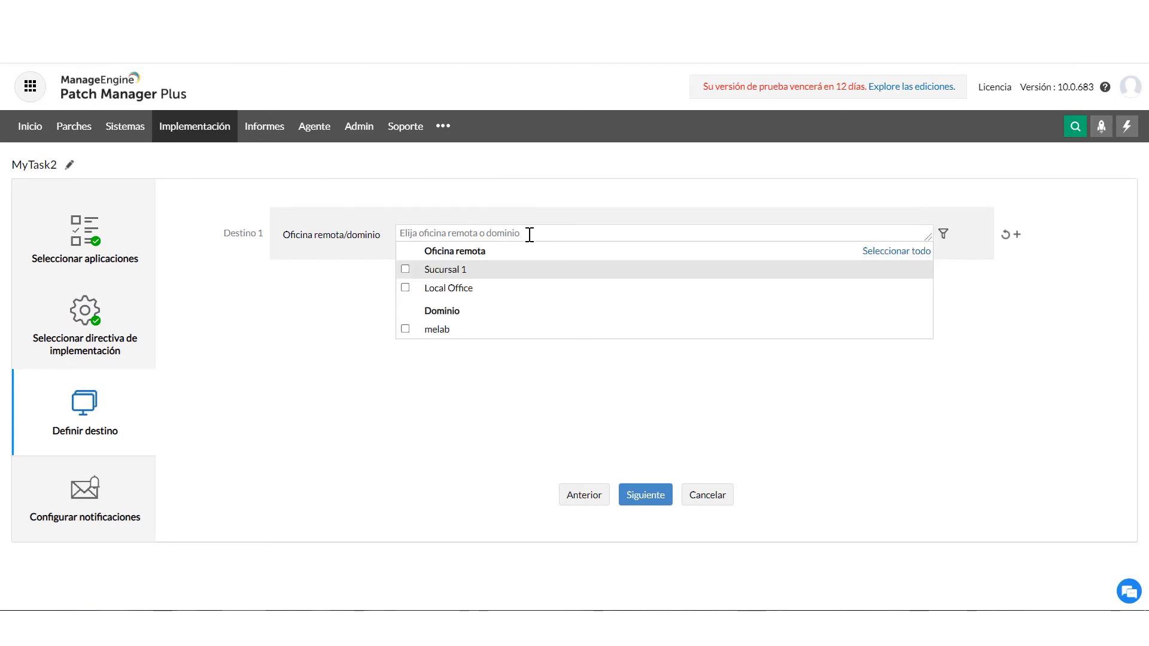
left_click(406, 329)
left_click(644, 496)
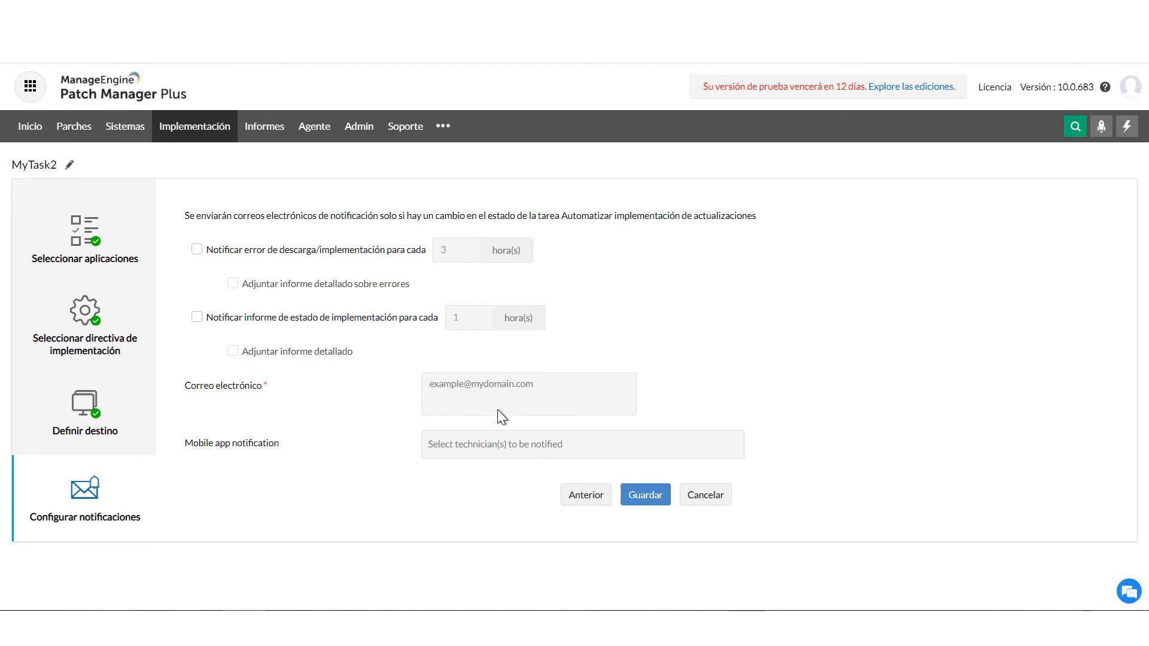
left_click(643, 497)
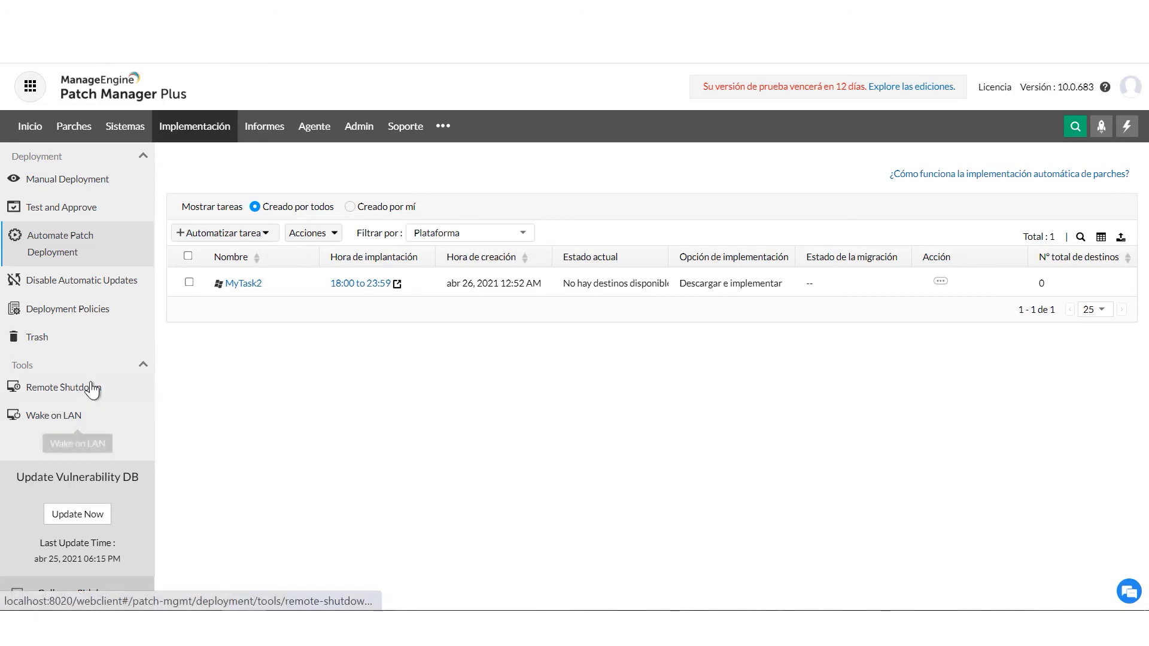
Step: Review the system health report, the scheduled reports and the query reports
left_click(264, 125)
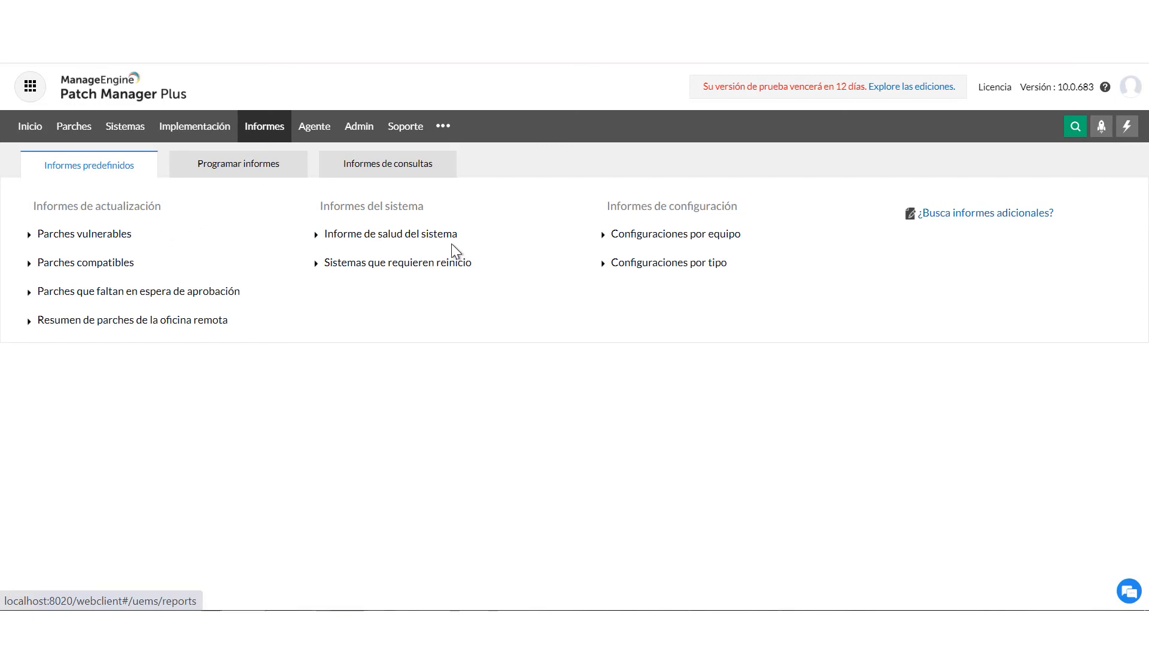
left_click(424, 244)
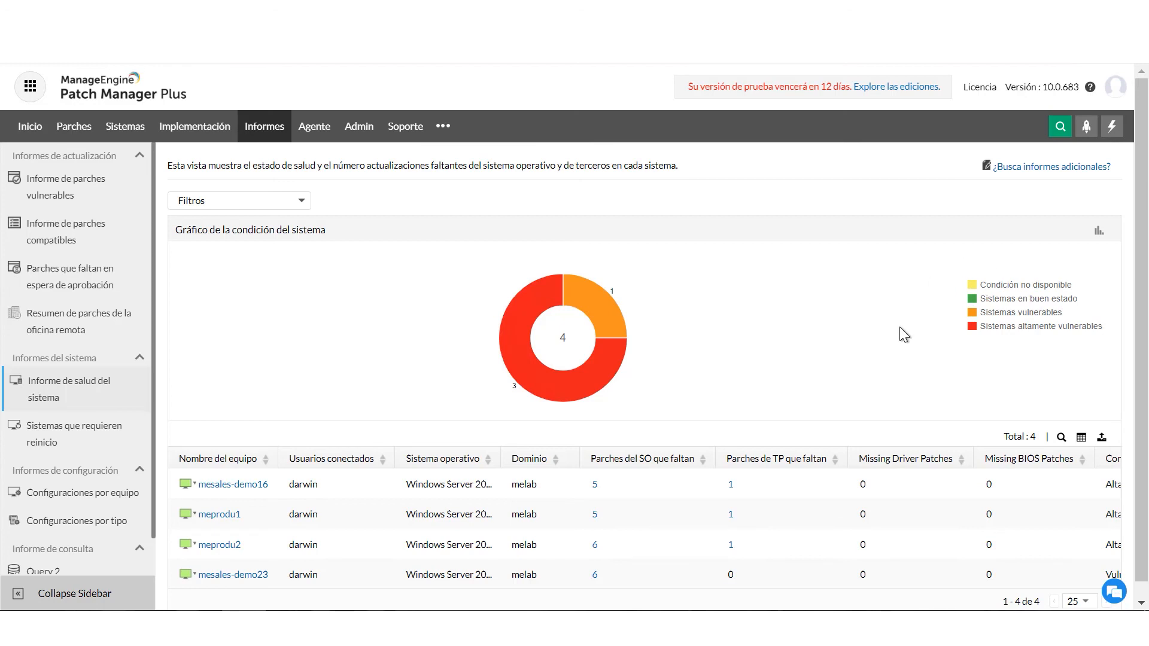
left_click(264, 137)
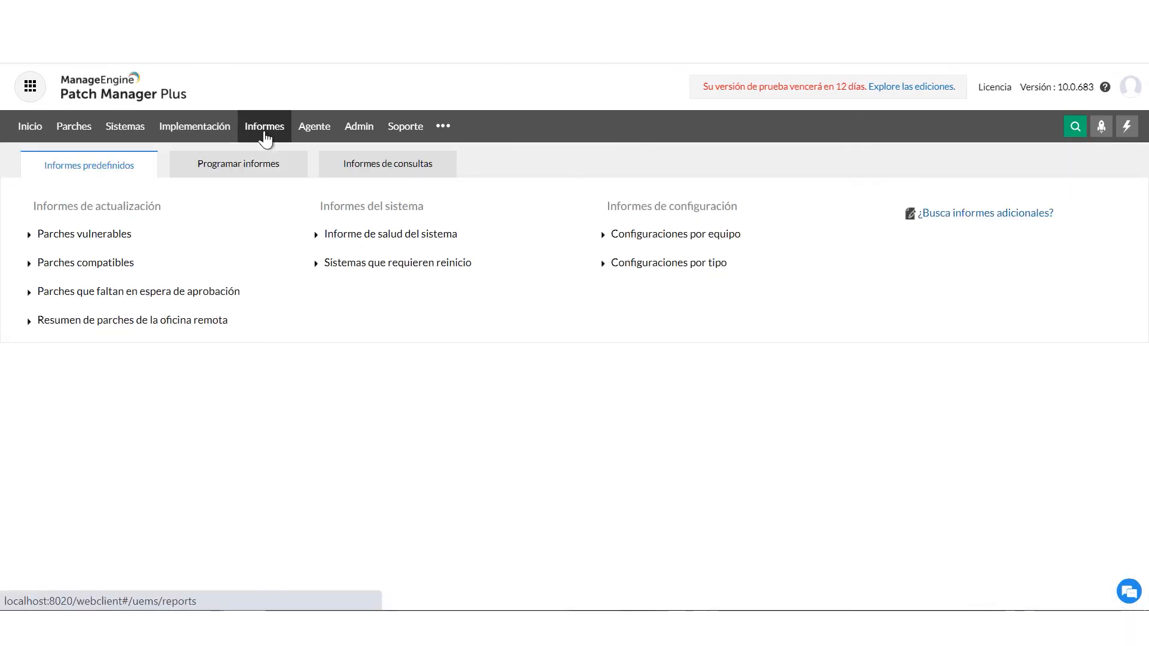
left_click(264, 171)
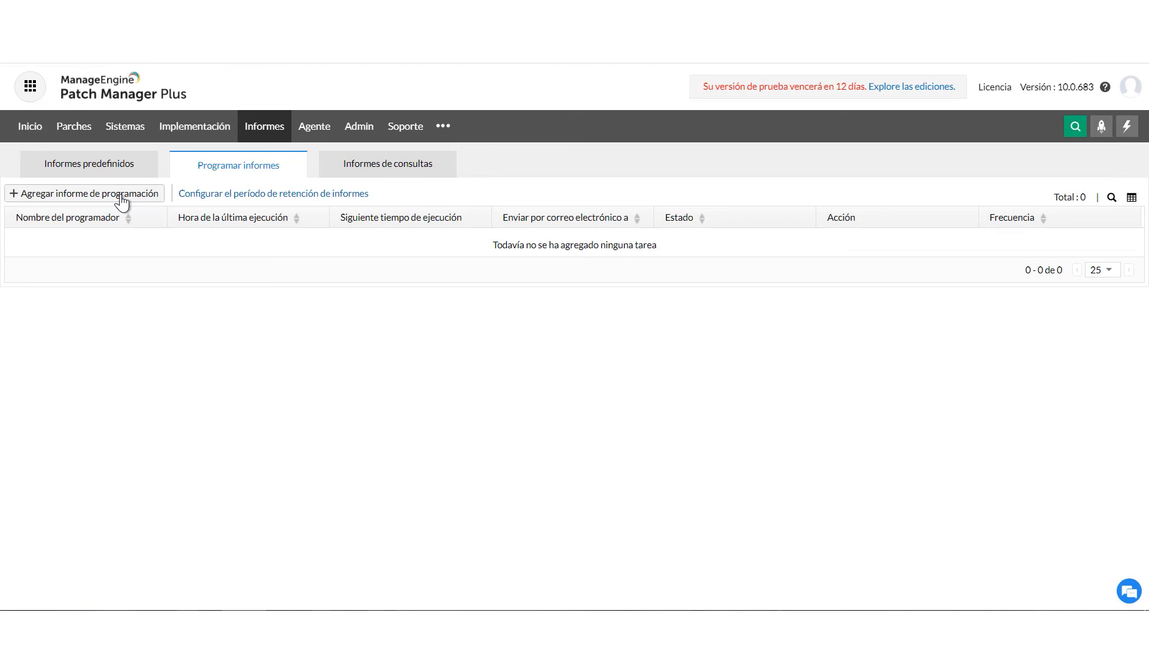
left_click(367, 169)
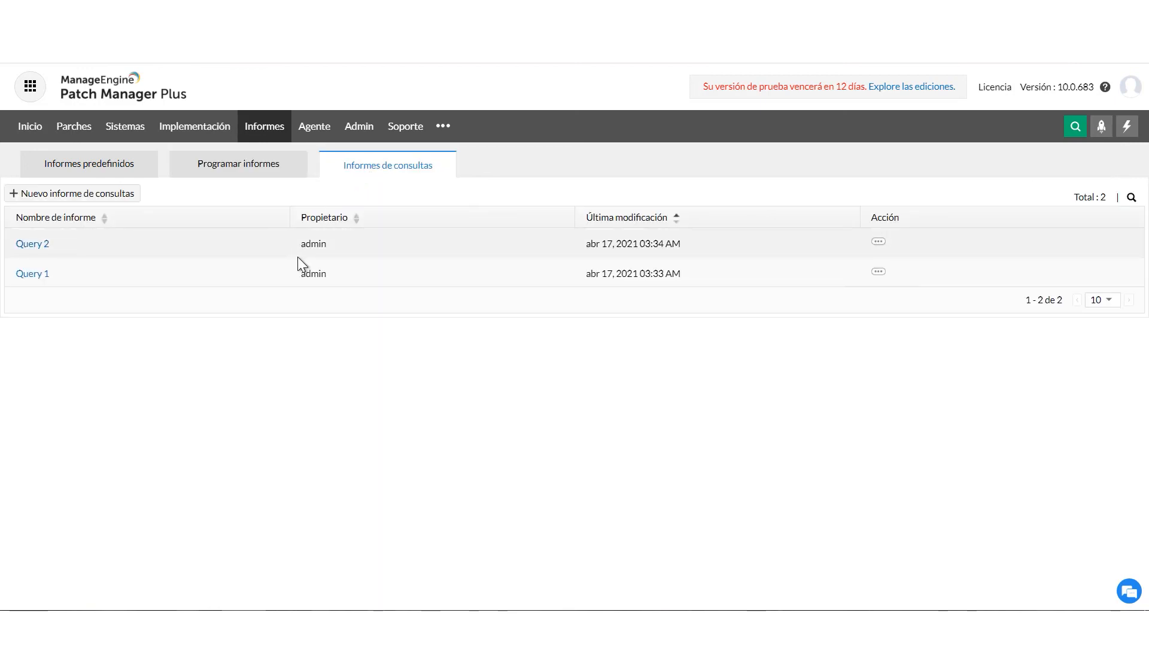